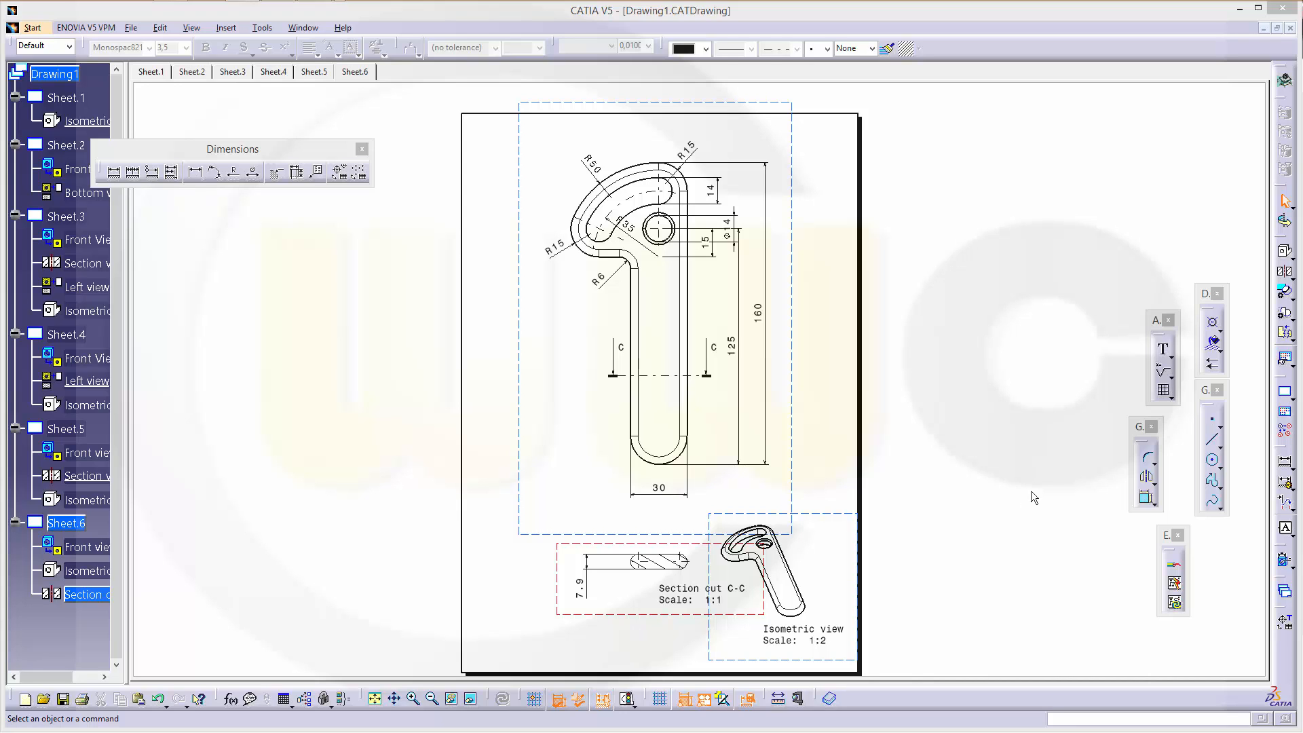
# Add a blank Sheet.7 and start a front view at 1:2 scale
pyautogui.click(1287, 401)
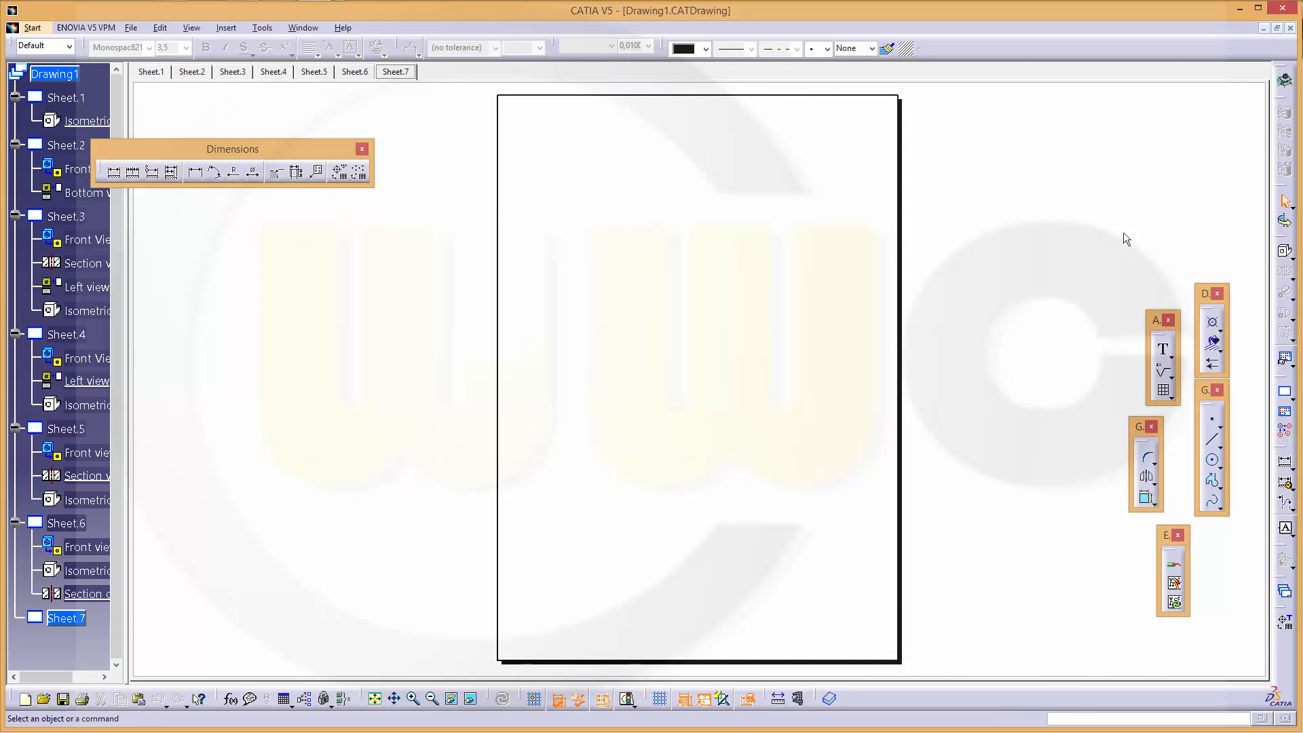
pyautogui.click(1286, 254)
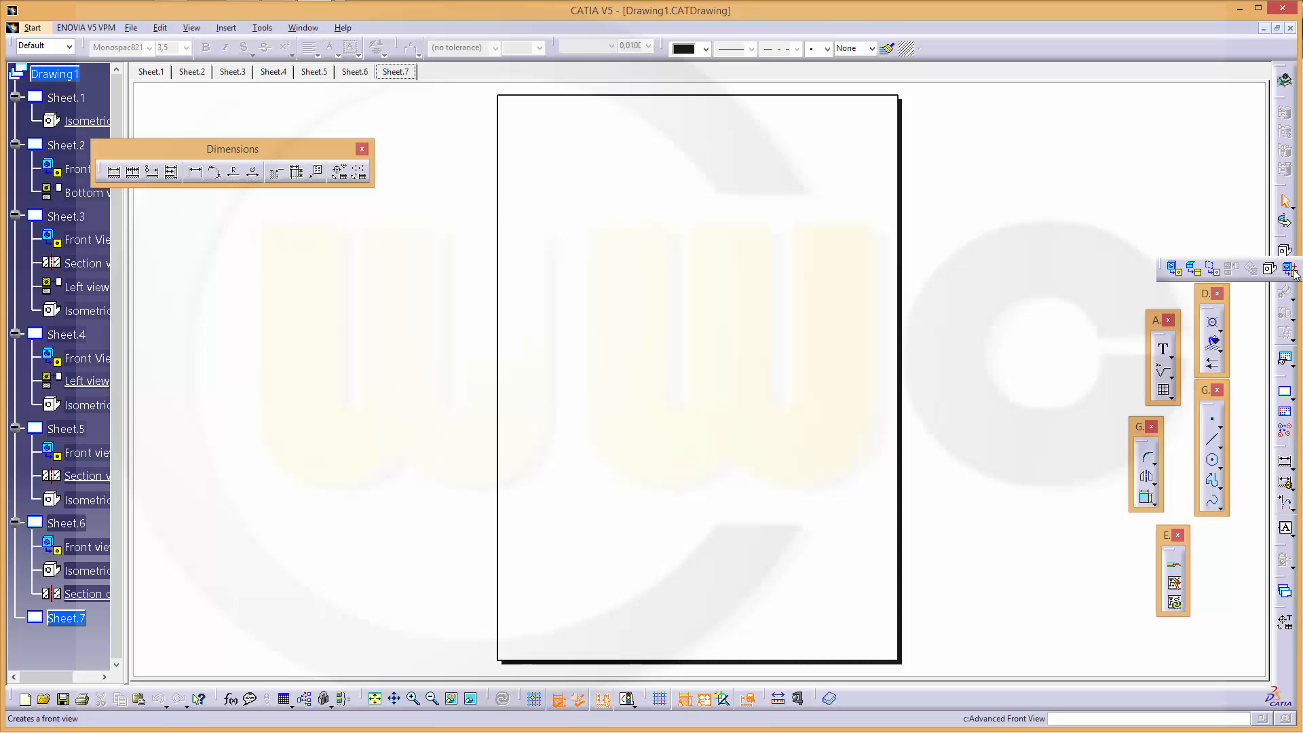
pyautogui.click(1291, 269)
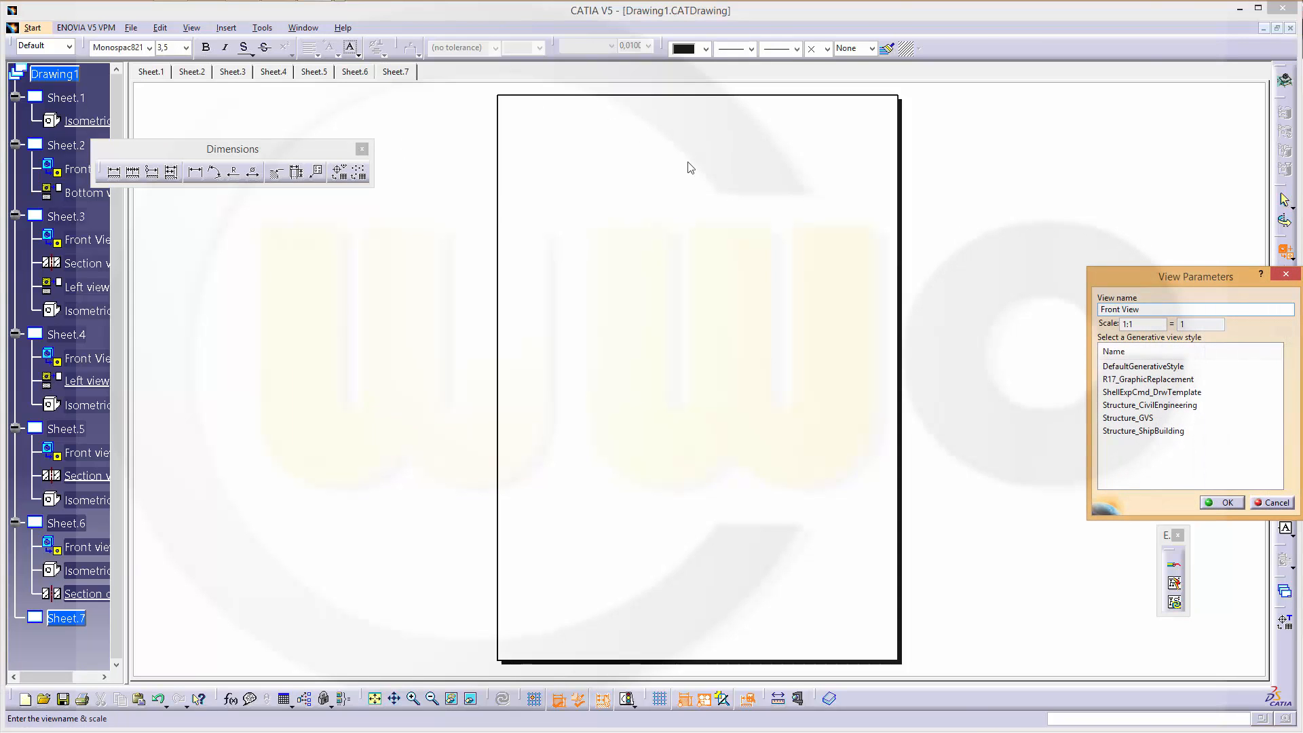
pyautogui.click(1140, 323)
pyautogui.click(1228, 503)
# Switch to the Spannvorrichtung assembly, pick a Bolzen face and place the 1:2 front view
pyautogui.click(304, 28)
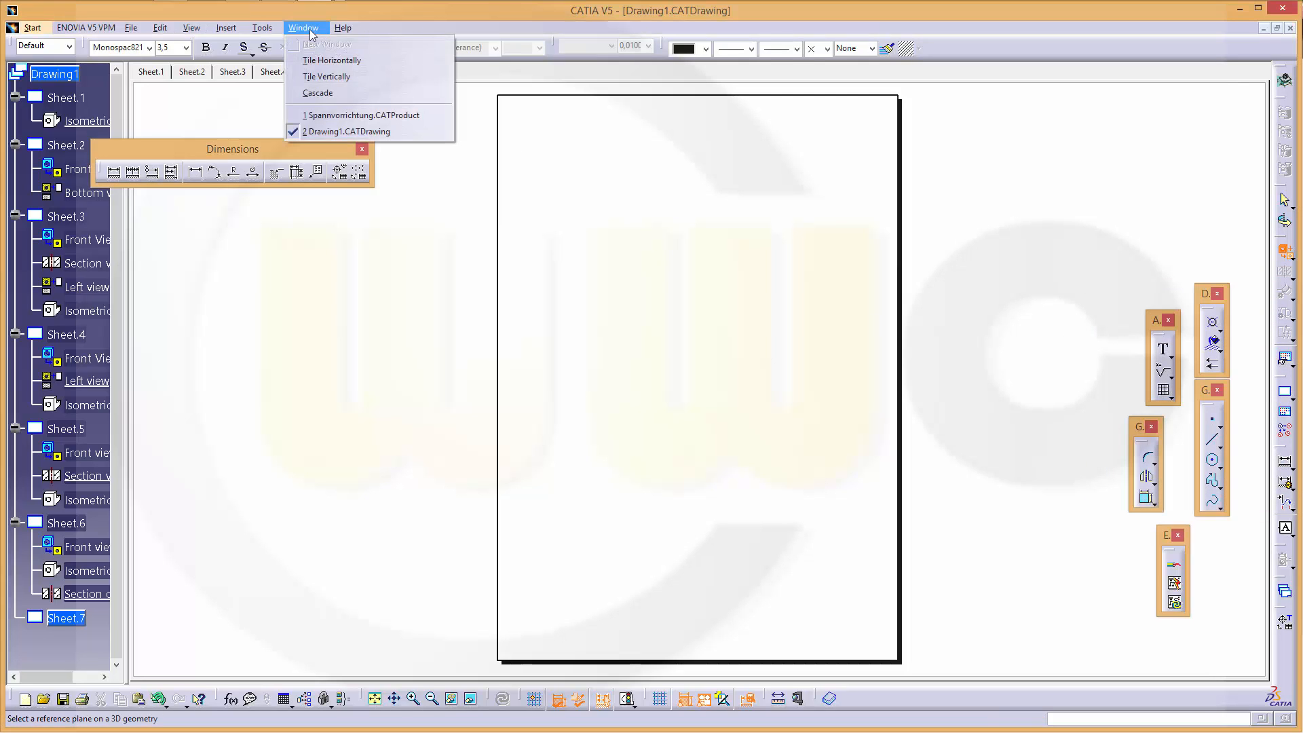
pyautogui.click(361, 114)
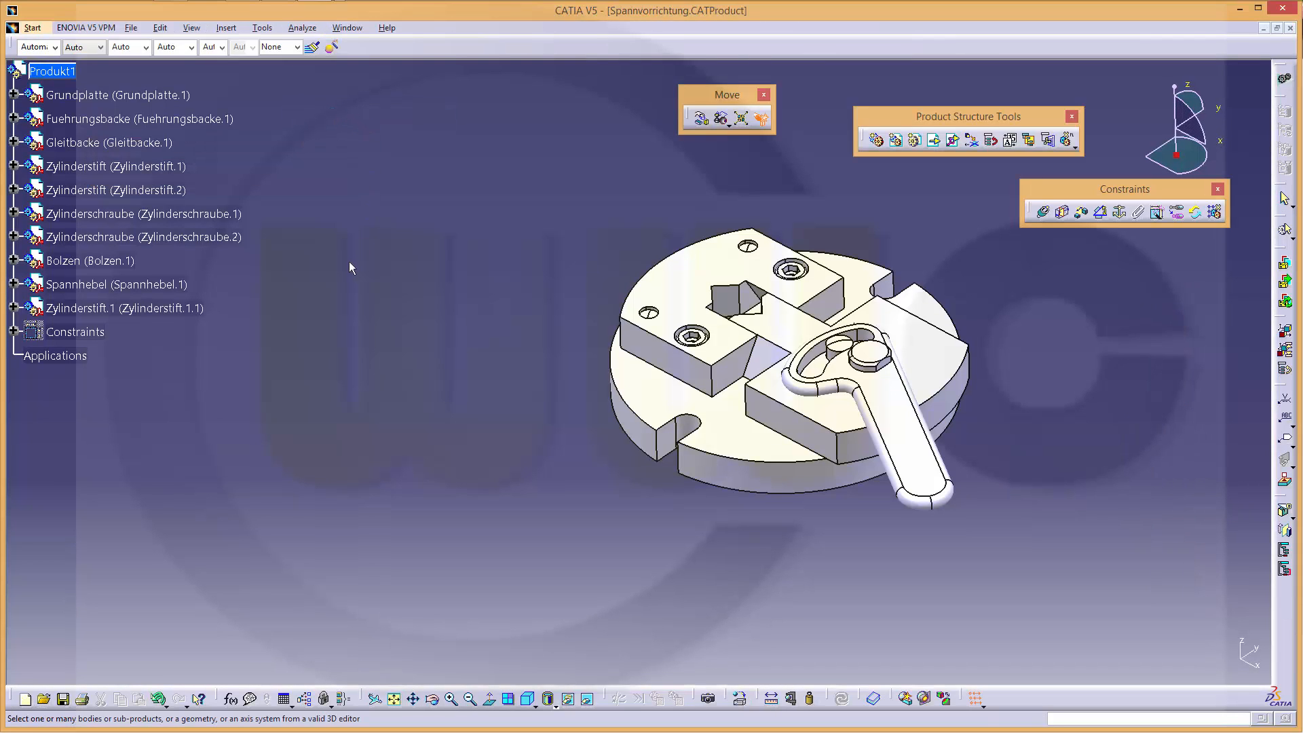
pyautogui.click(90, 261)
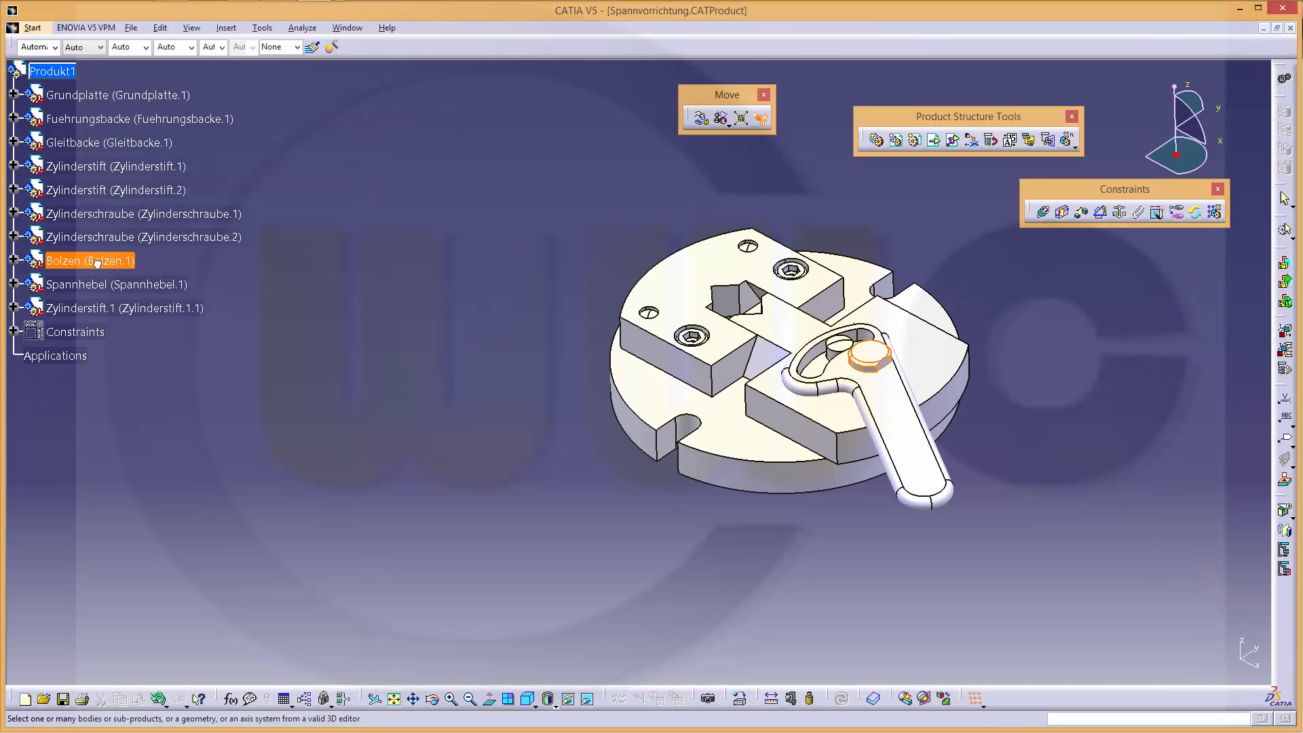
pyautogui.click(875, 357)
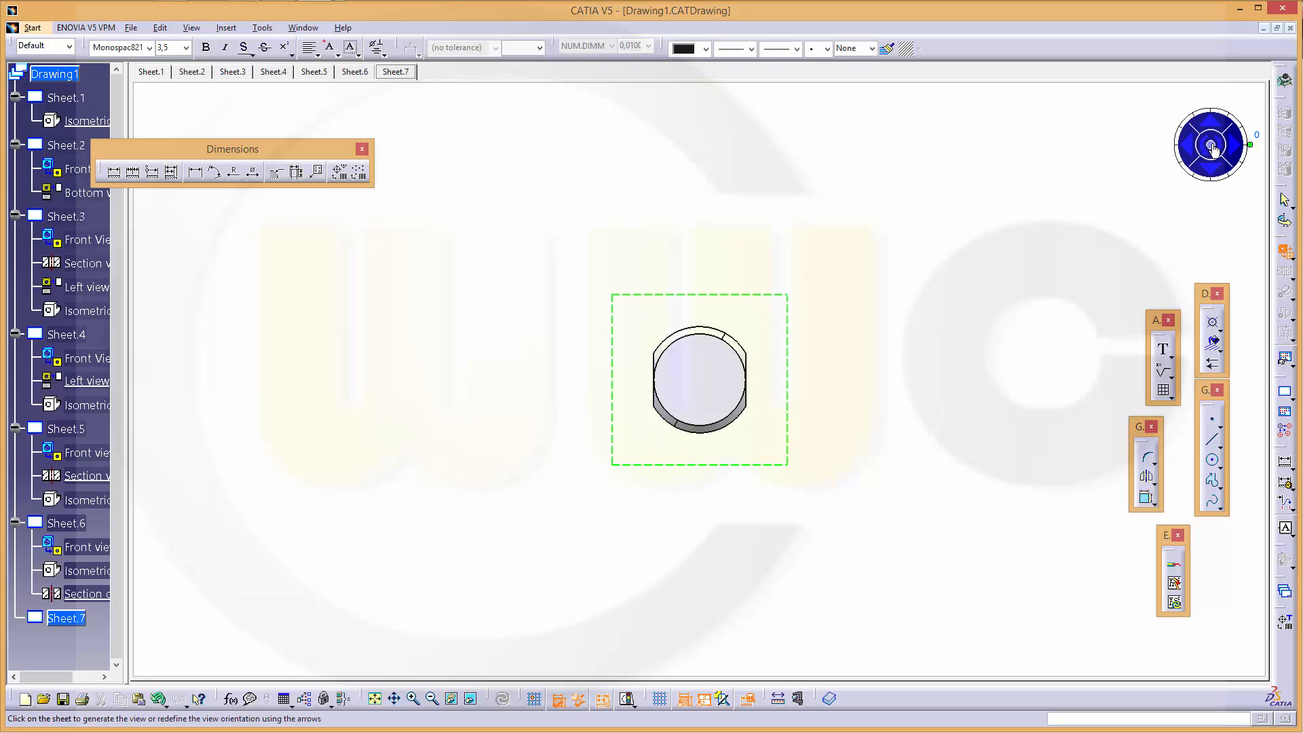
pyautogui.click(1213, 150)
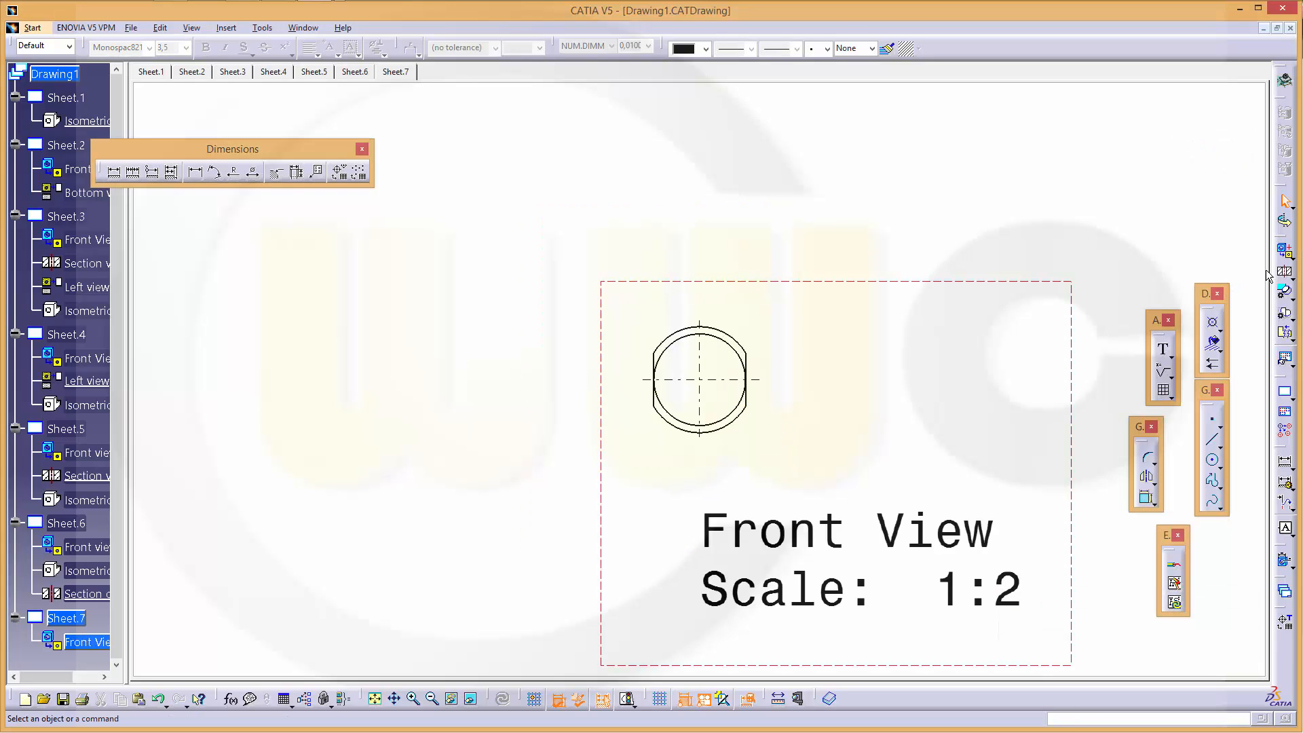
# Place a projected right view of the bolt to the left of the front view
pyautogui.click(1284, 255)
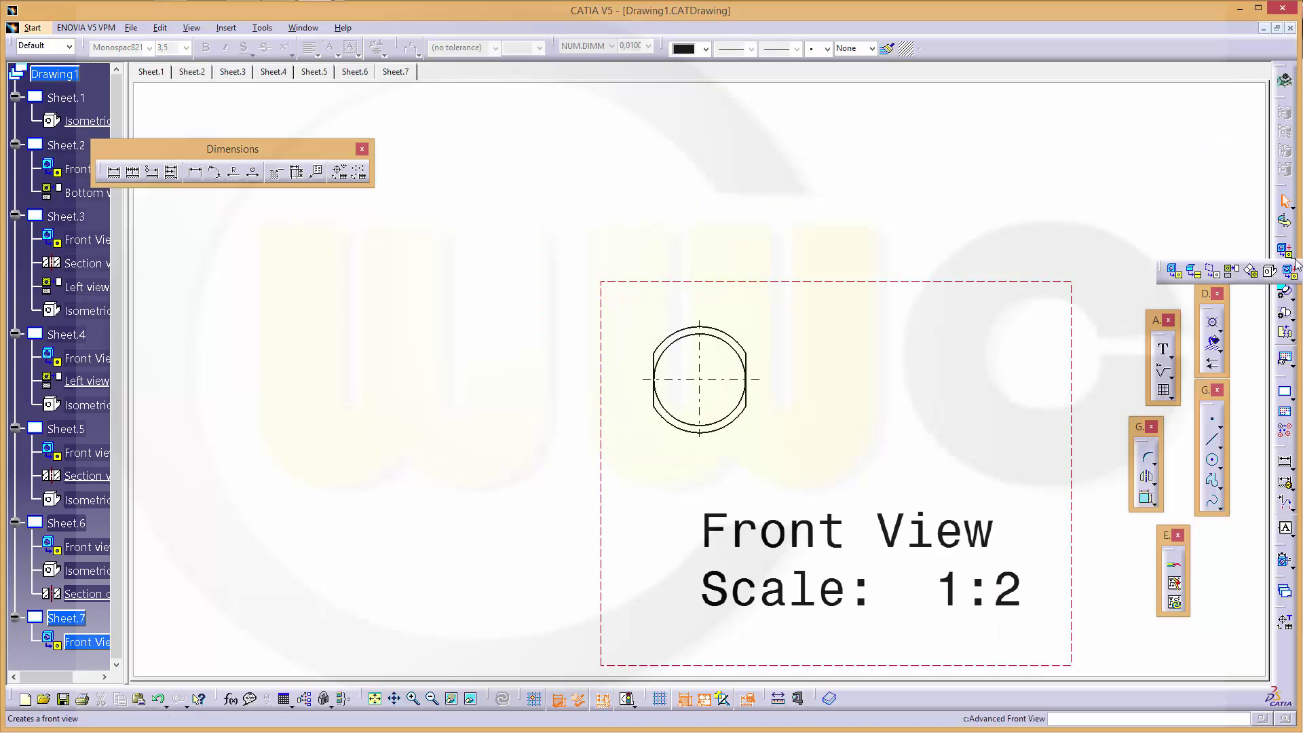
pyautogui.click(1232, 271)
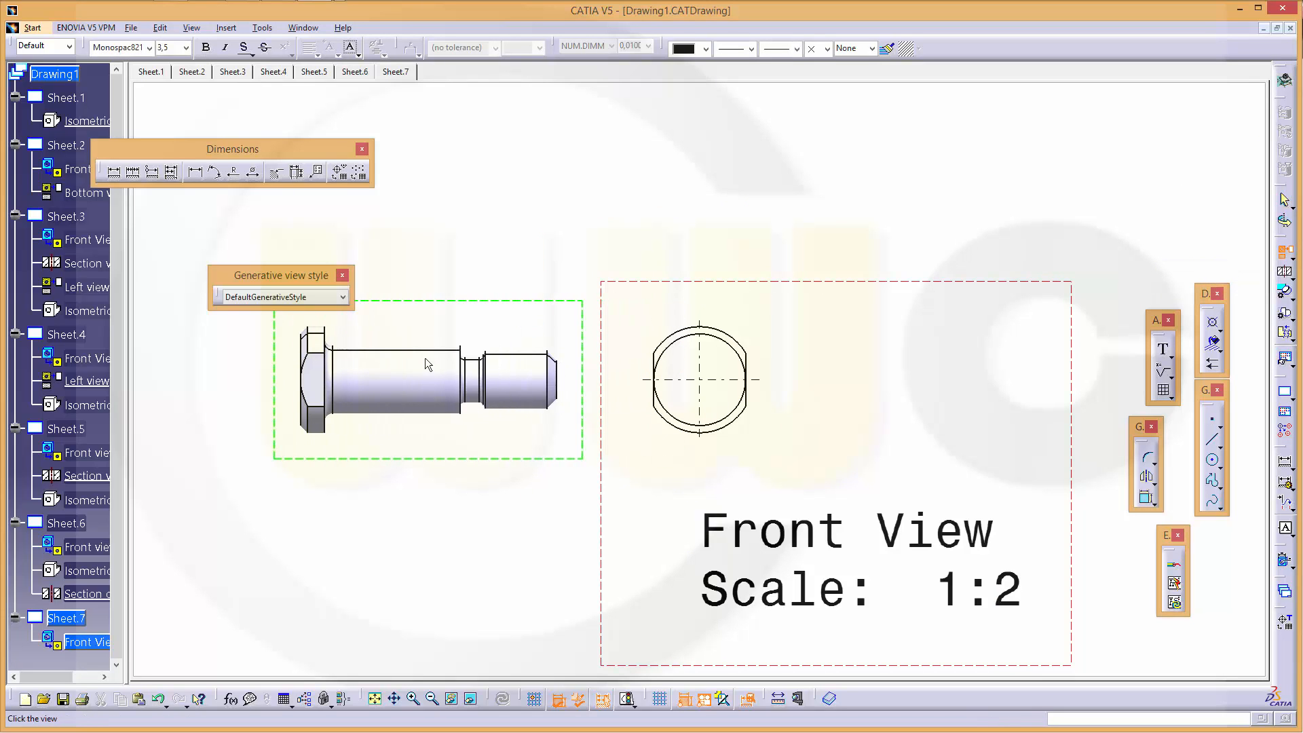
pyautogui.click(400, 361)
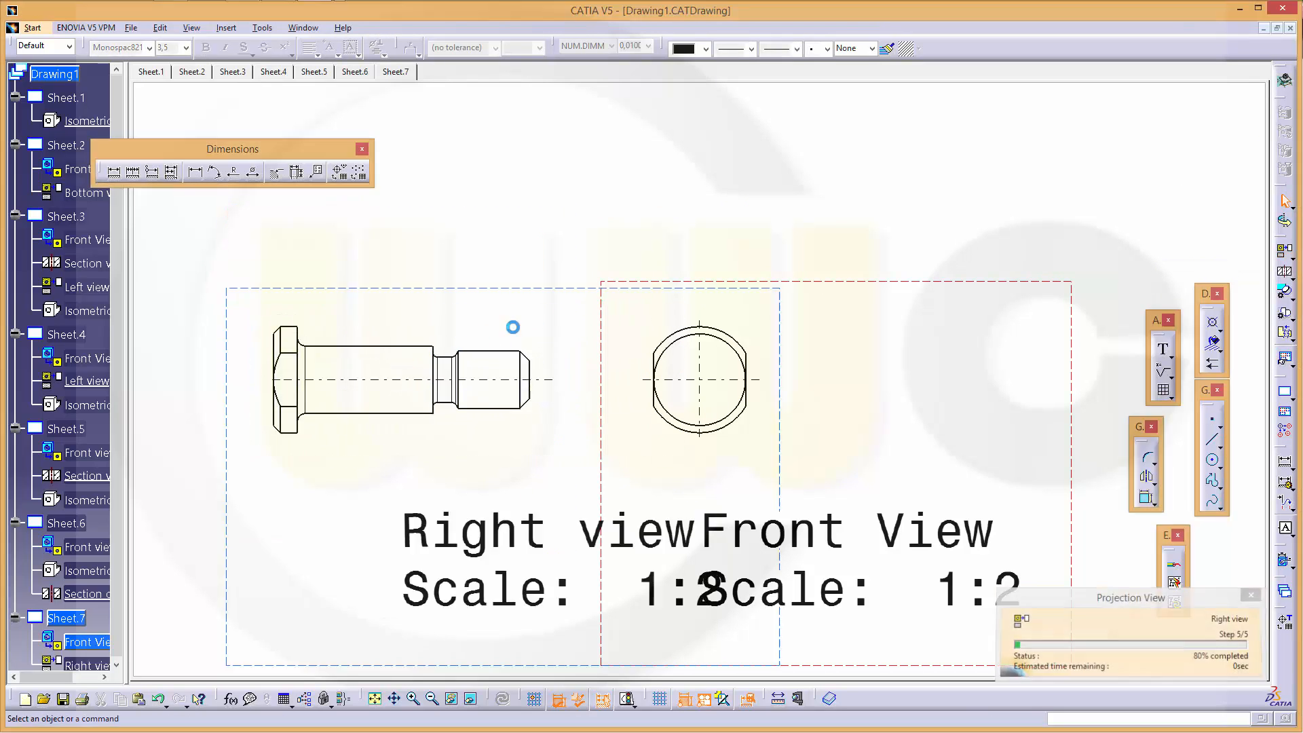
pyautogui.scroll(-2, 813, 357)
pyautogui.scroll(-2, 803, 427)
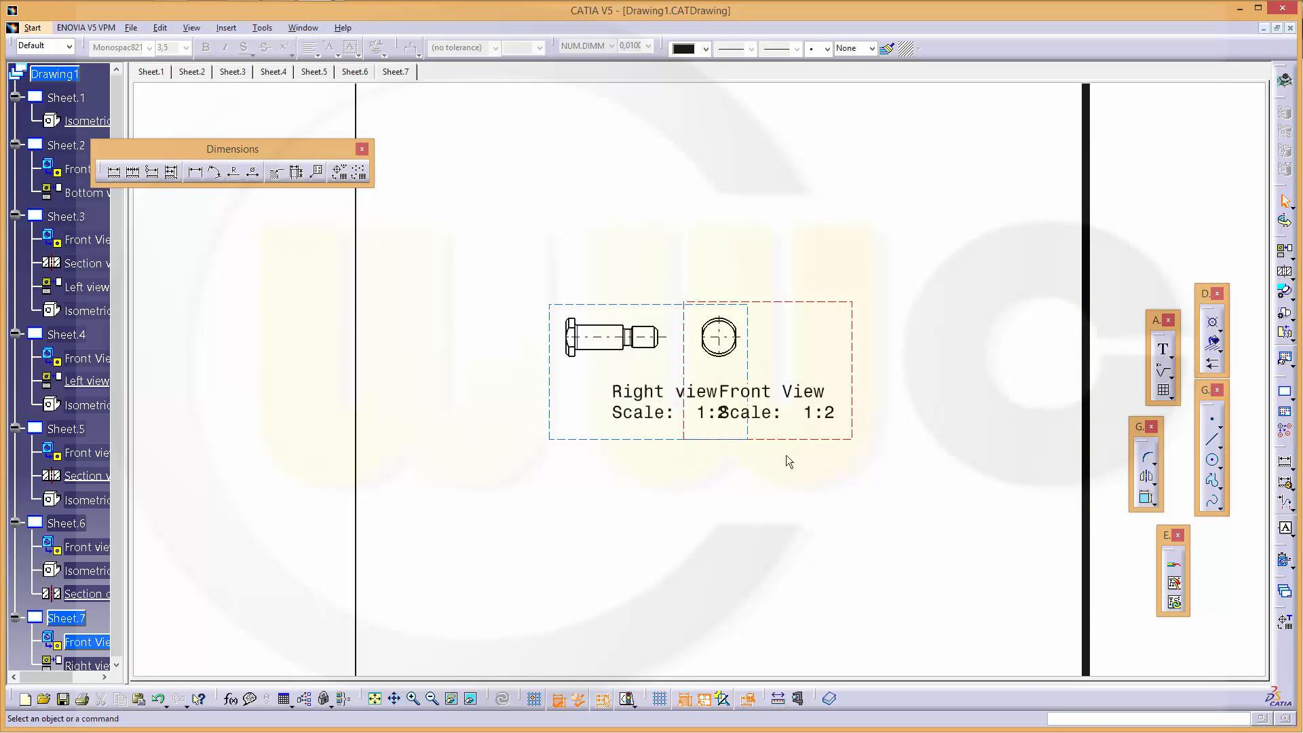
# Set both bolt views to 2:1 scale in their Properties
pyautogui.rightClick(860, 423)
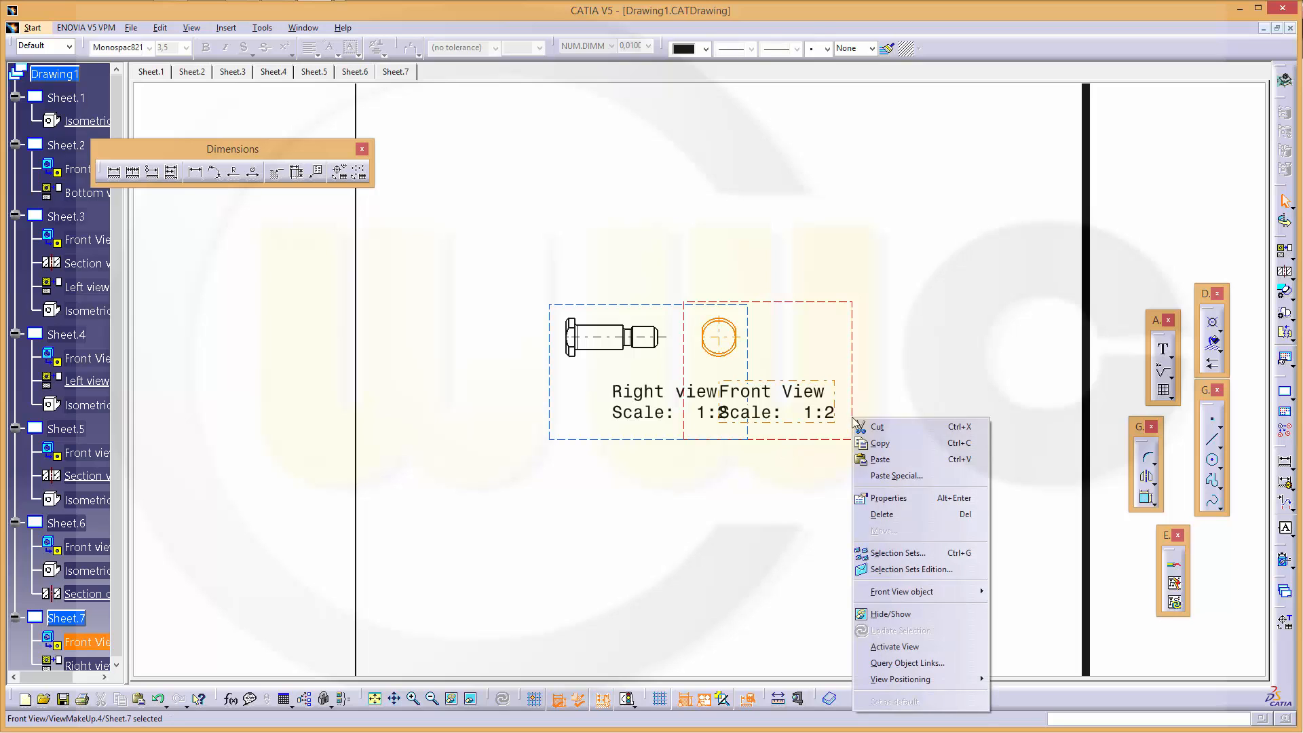
pyautogui.click(895, 499)
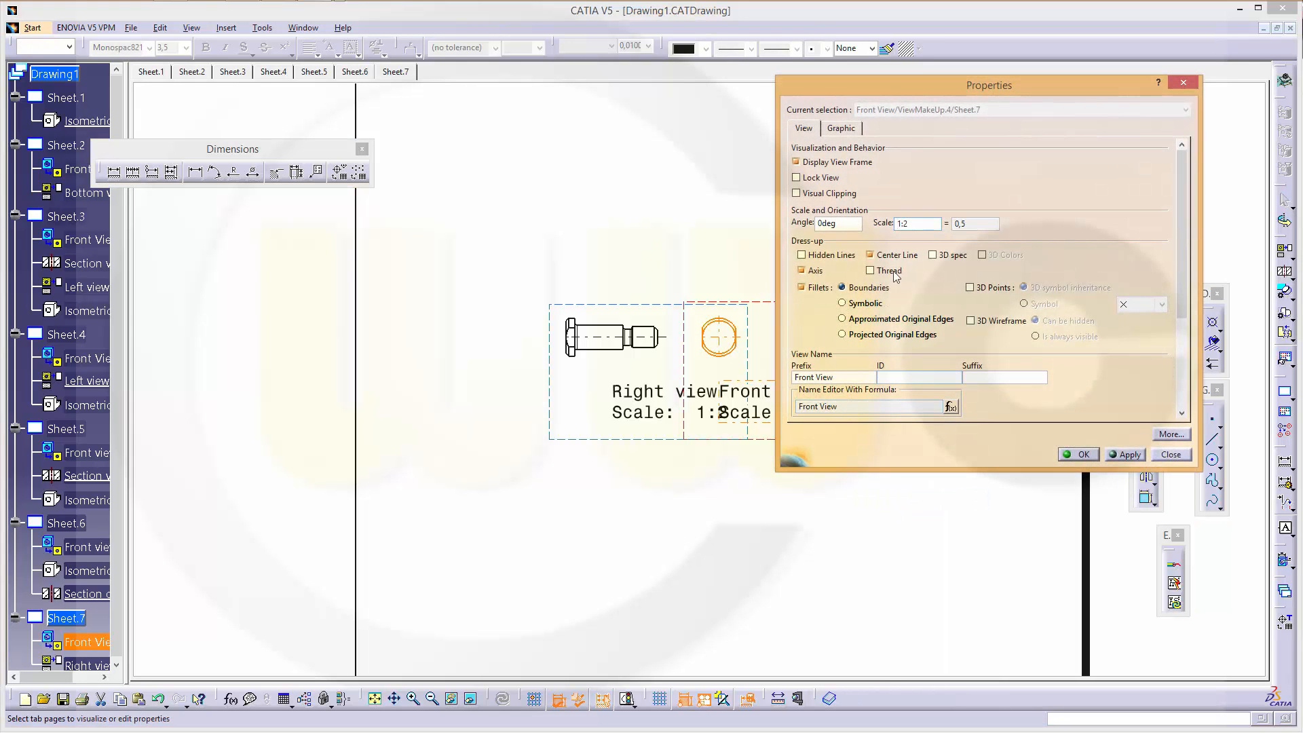
pyautogui.doubleClick(903, 223)
pyautogui.write('2:1')
pyautogui.press('Return')
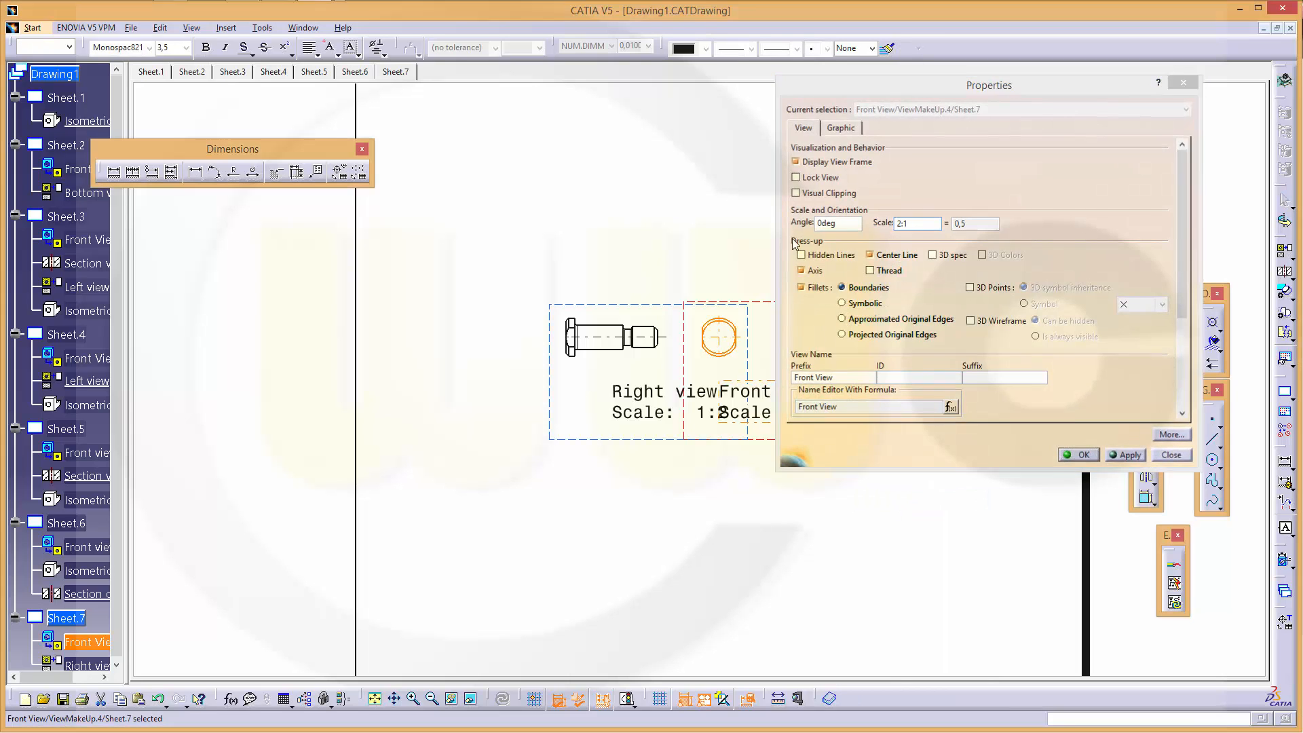
pyautogui.click(578, 445)
pyautogui.rightClick(578, 445)
pyautogui.click(614, 225)
pyautogui.write('2')
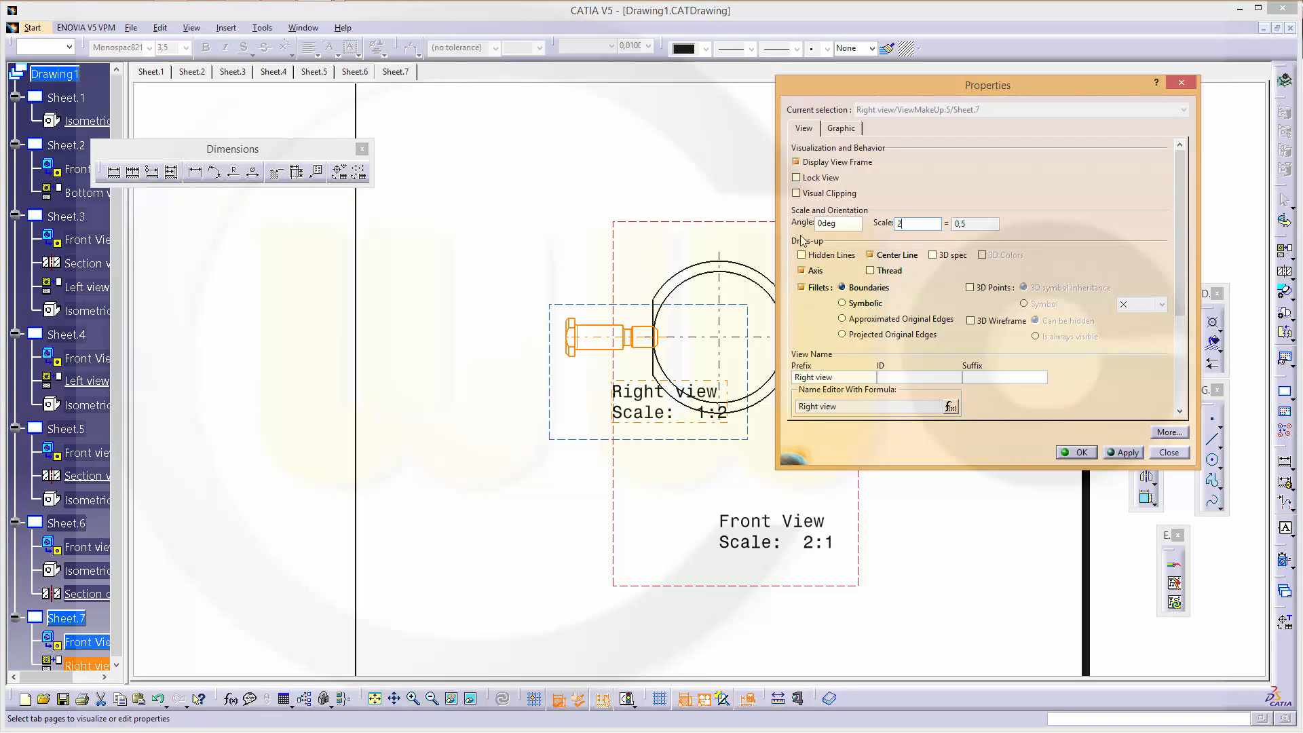
pyautogui.write(':1')
pyautogui.press('Return')
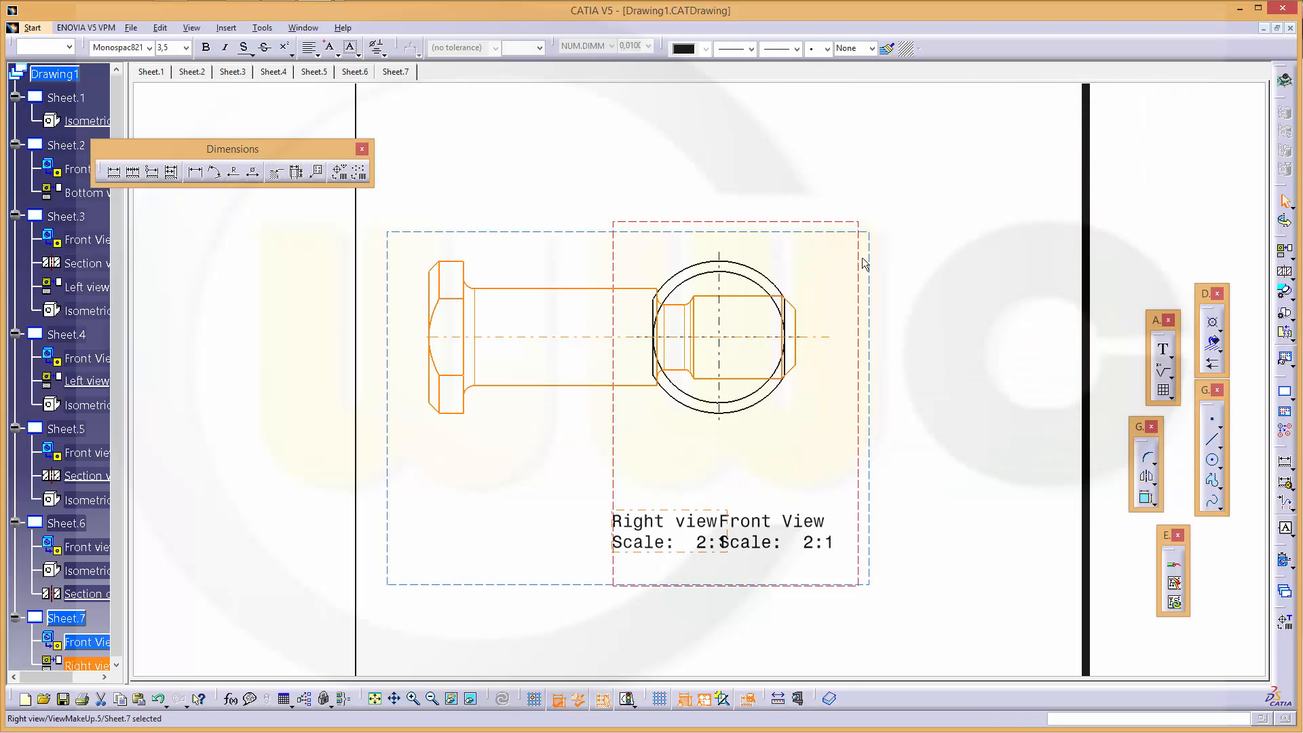
# Space the two views apart and delete both view name and scale labels
pyautogui.moveTo(864, 265); pyautogui.dragTo(1046, 267)
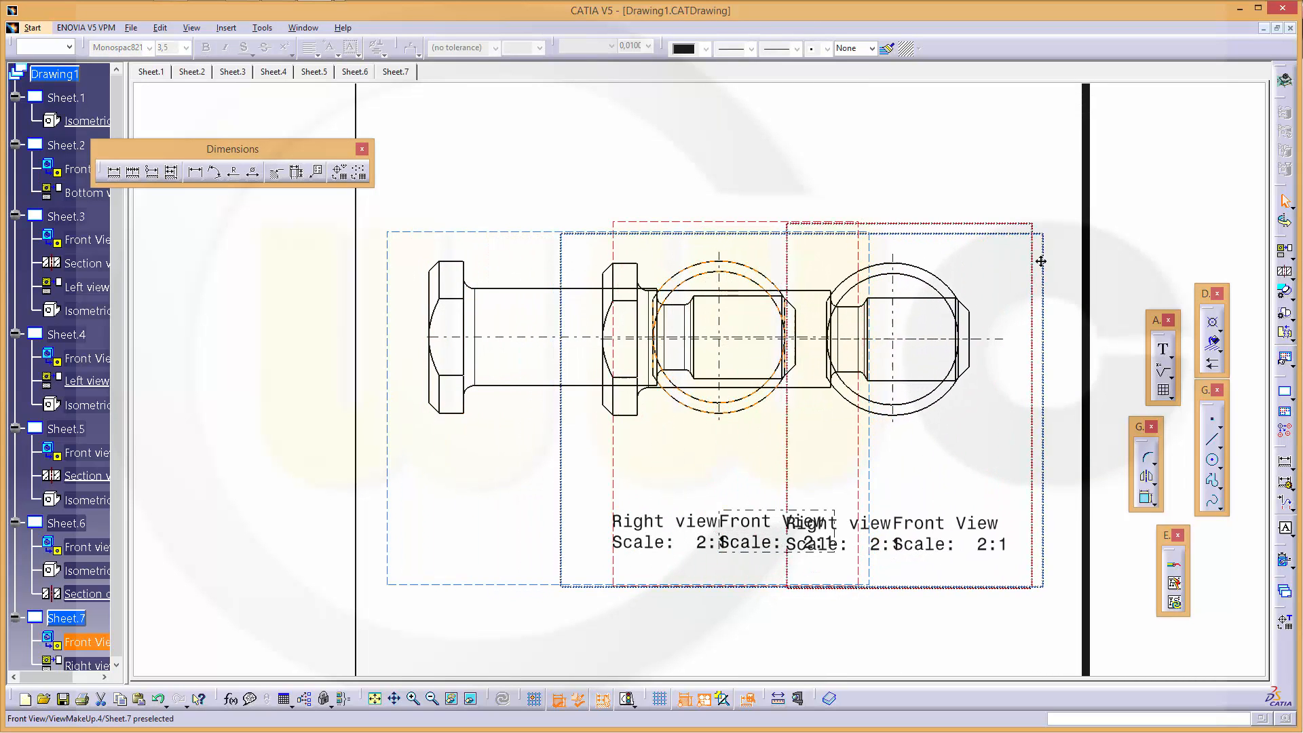
pyautogui.moveTo(755, 239); pyautogui.dragTo(537, 230)
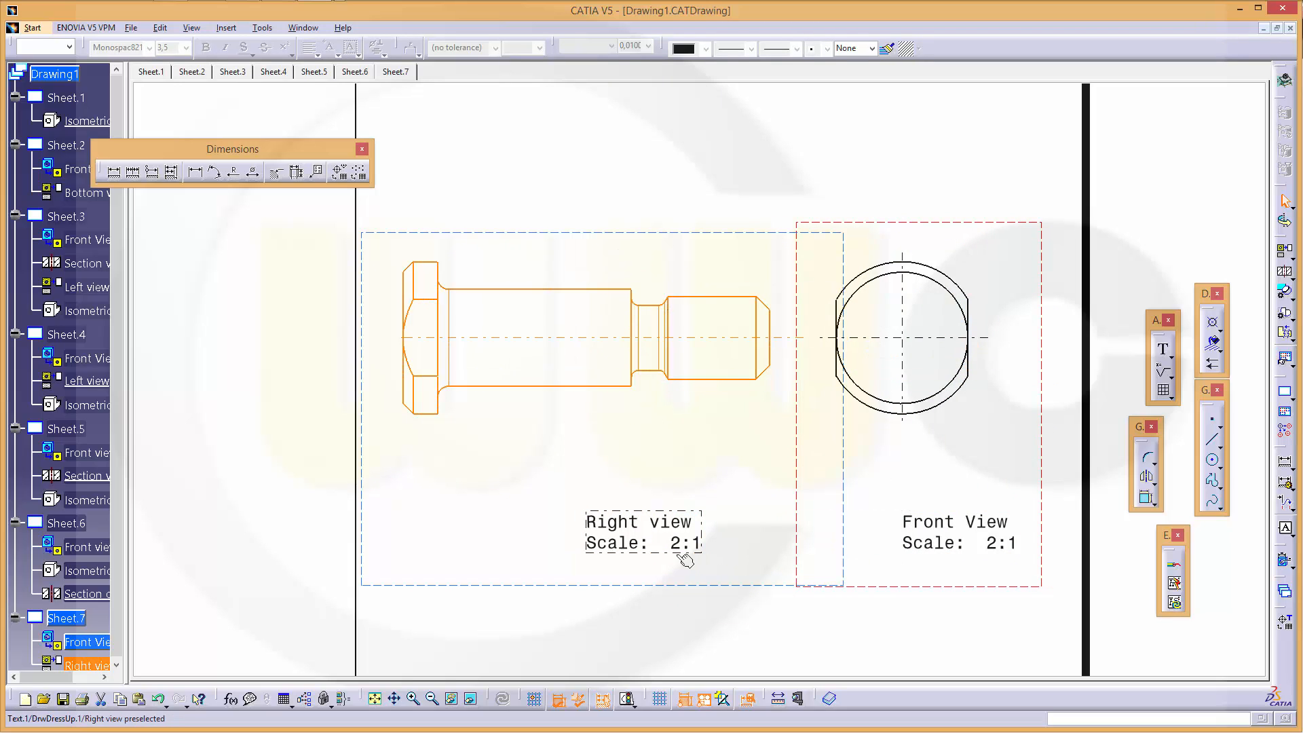
pyautogui.click(679, 543)
pyautogui.press('Delete')
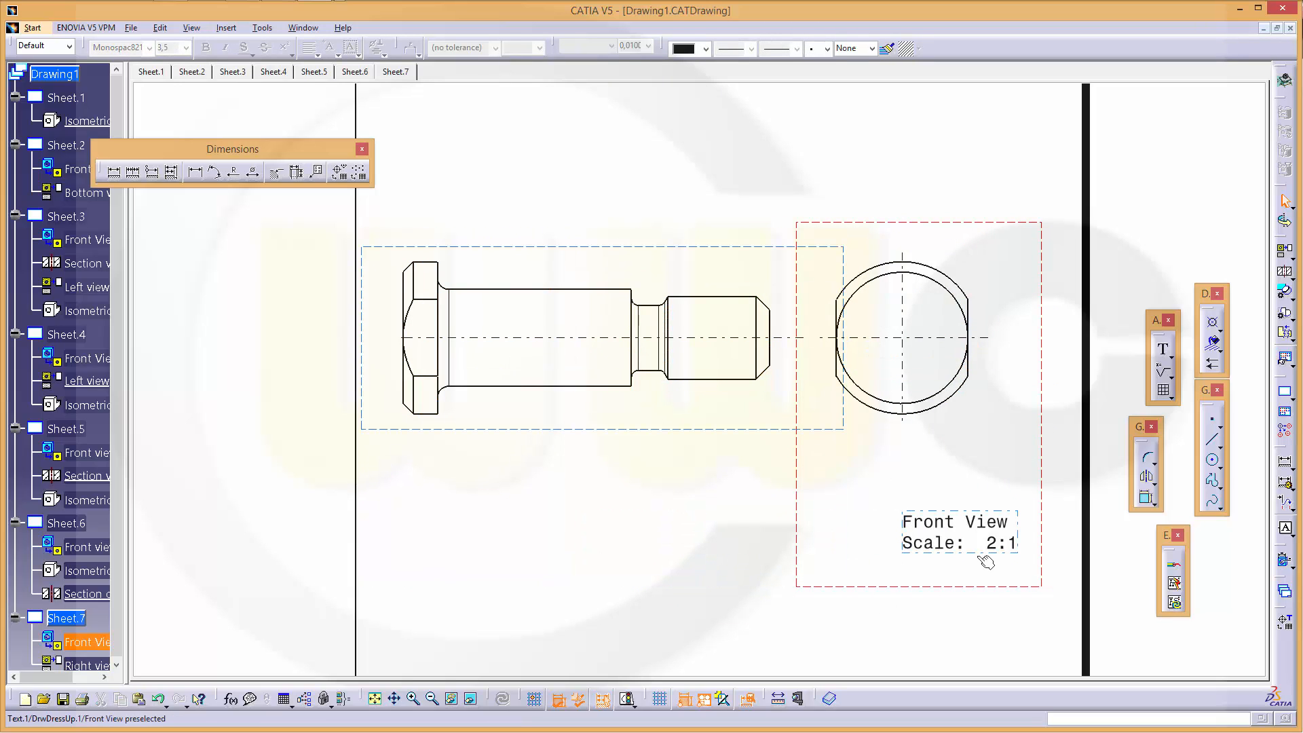
pyautogui.click(978, 540)
pyautogui.press('Delete')
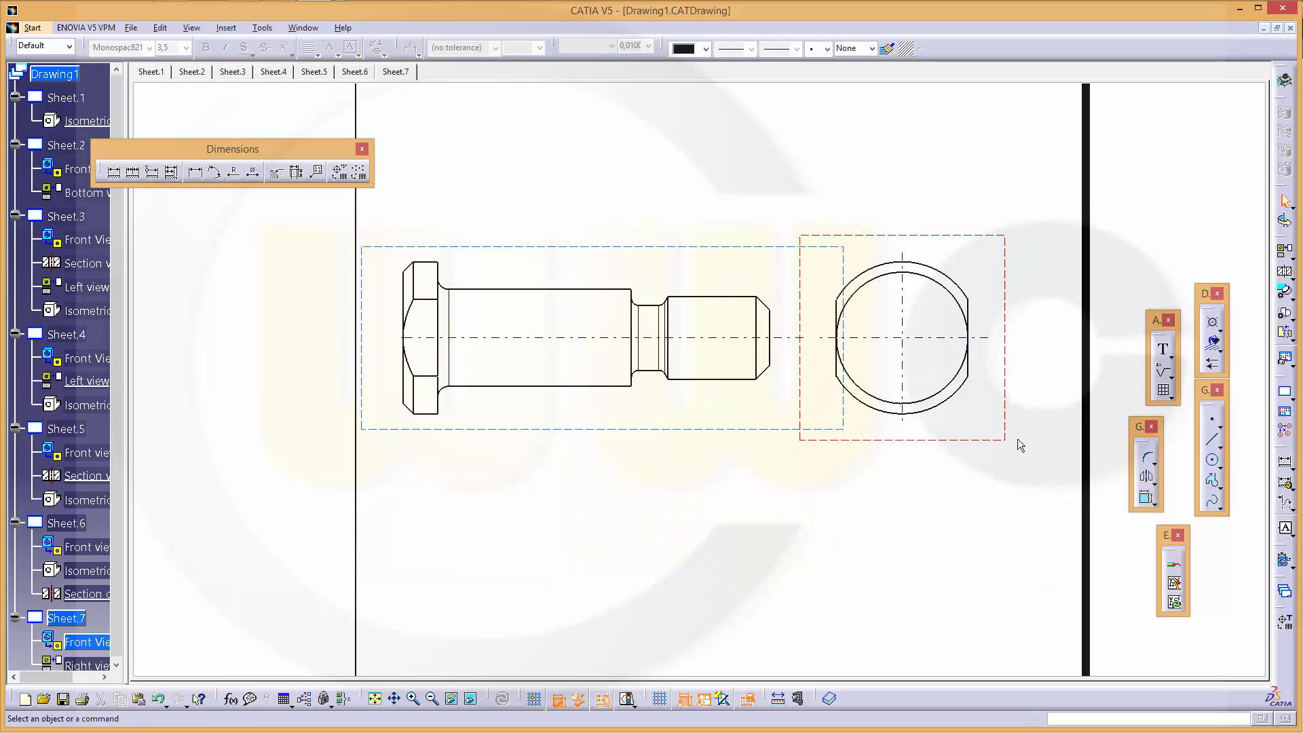
# Start an isometric view using the Bolzen part in the assembly as its source
pyautogui.click(1284, 270)
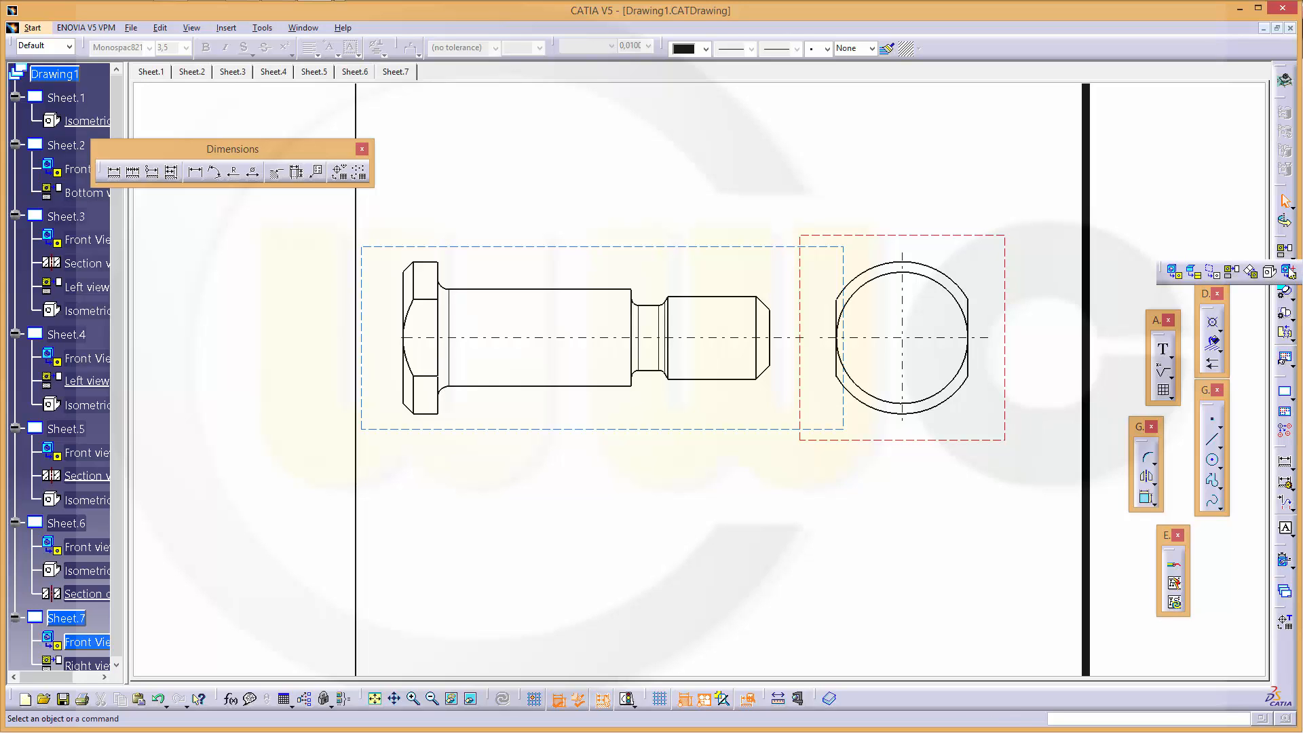
pyautogui.click(1266, 275)
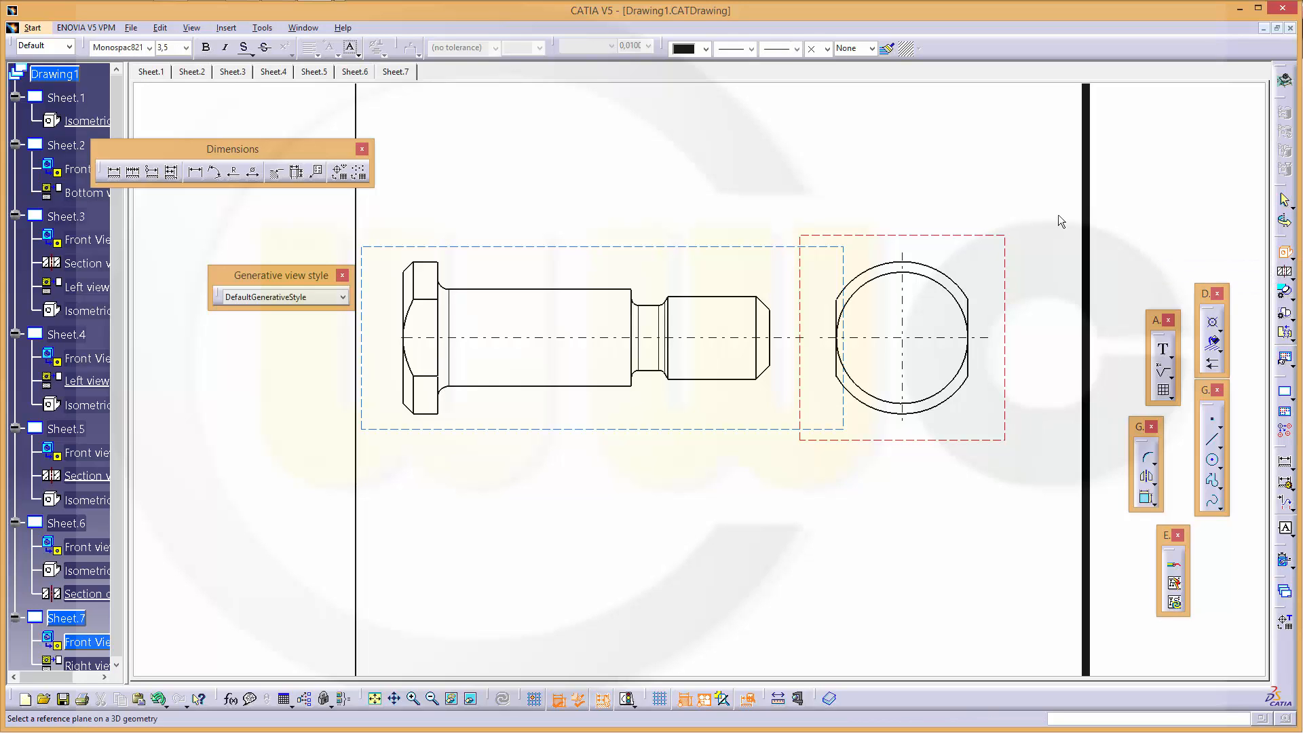
pyautogui.click(302, 28)
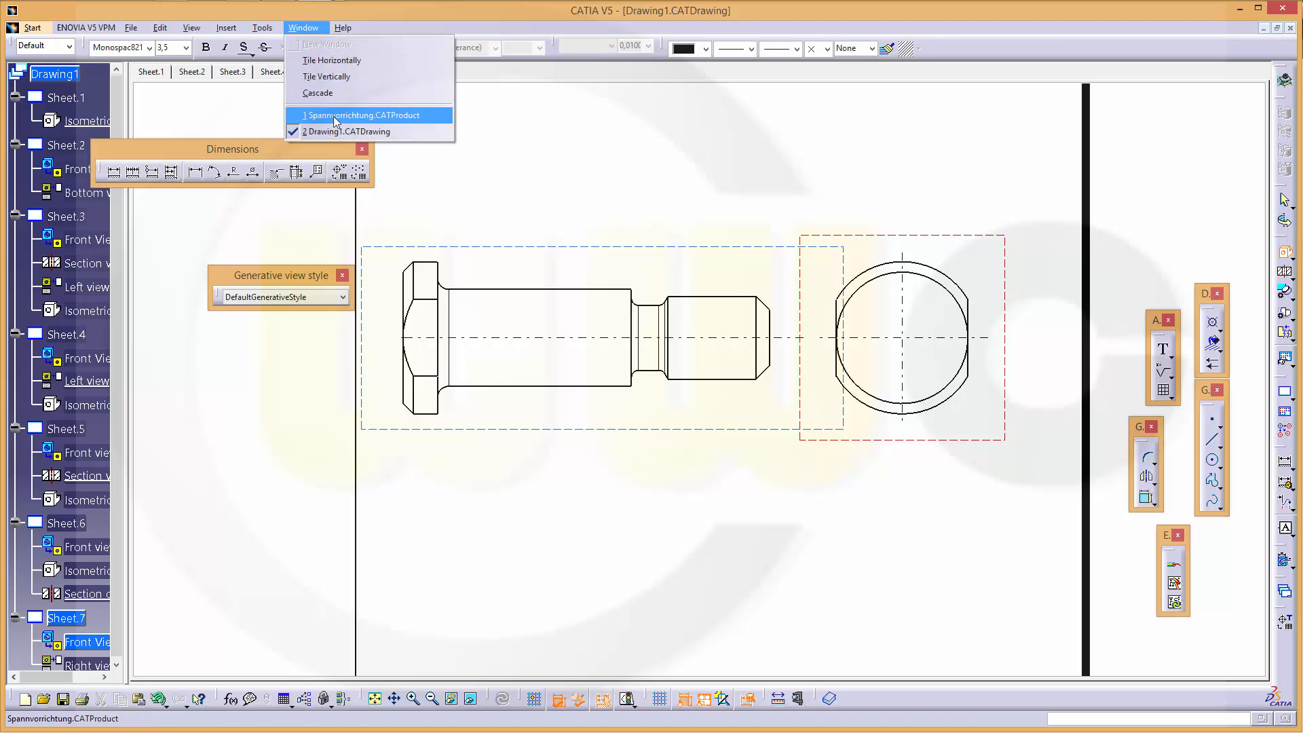
pyautogui.click(376, 119)
pyautogui.click(83, 262)
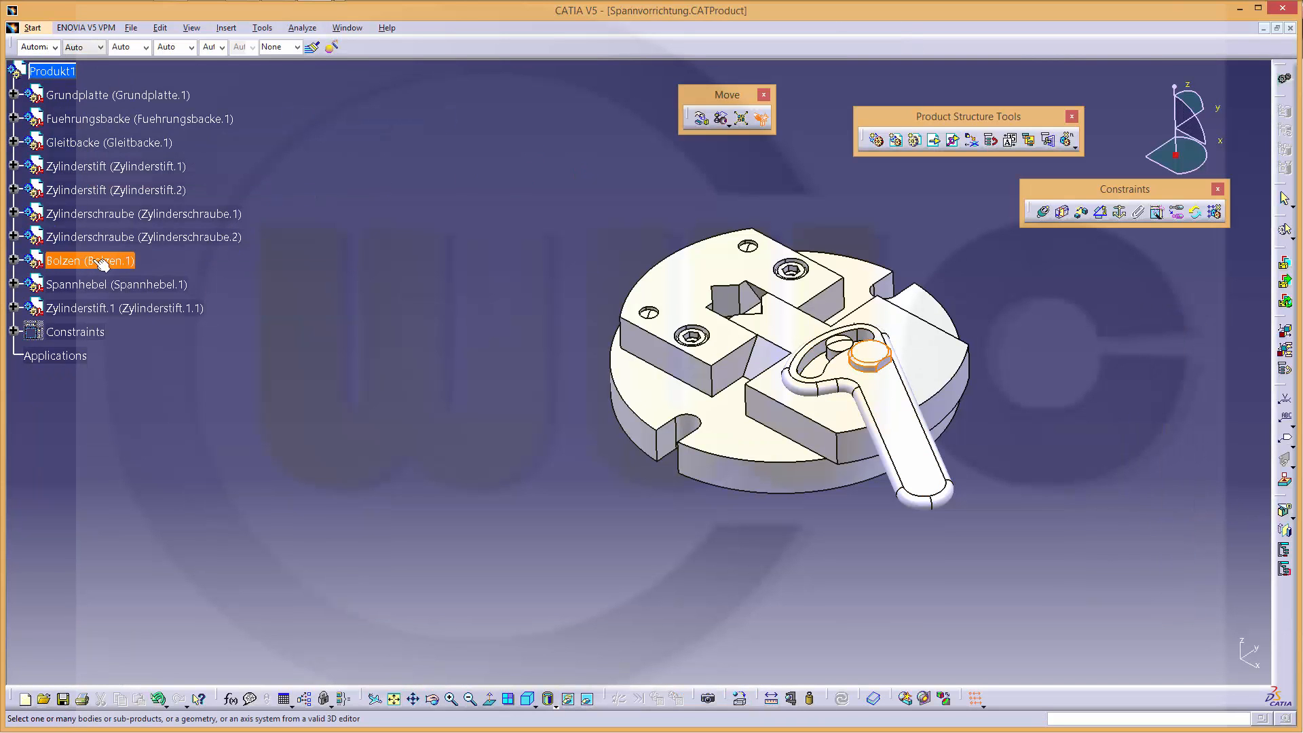
pyautogui.click(869, 356)
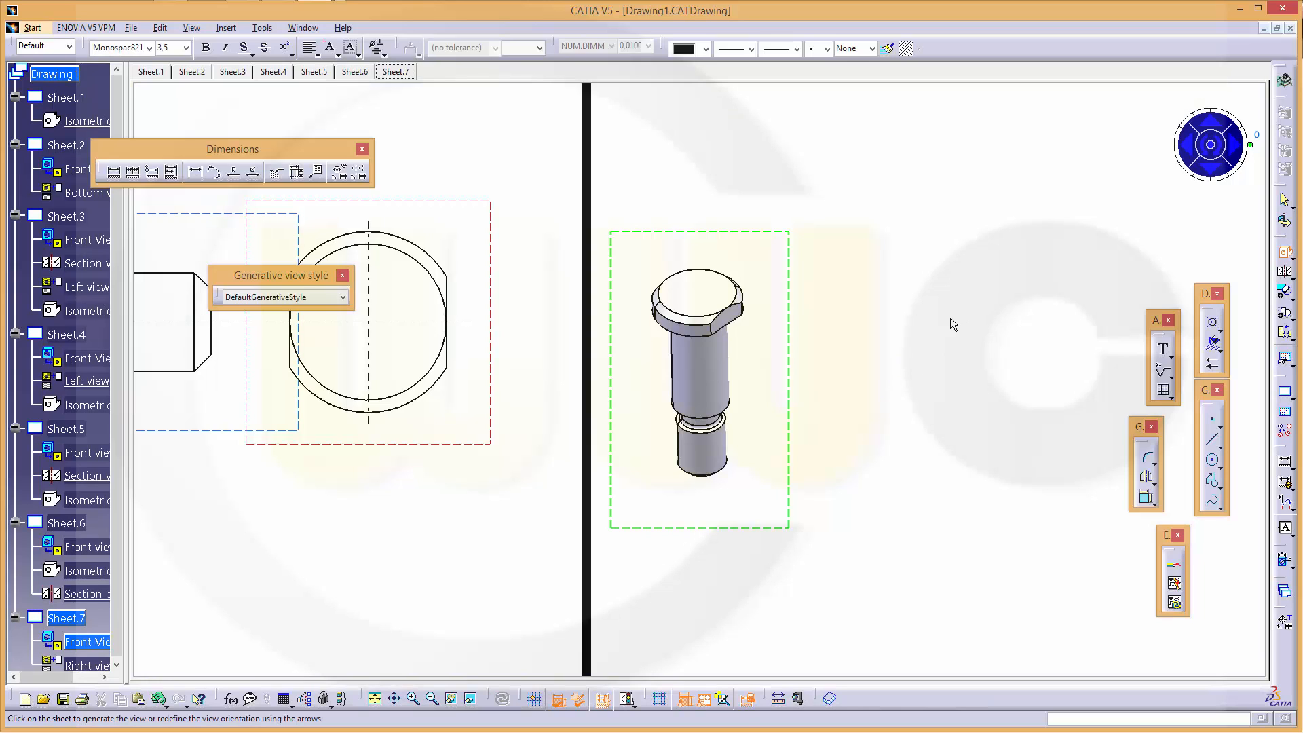
# Orient the bolt preview to an angled isometric position and generate the view
pyautogui.click(1239, 149)
pyautogui.click(1239, 149)
pyautogui.click(1211, 127)
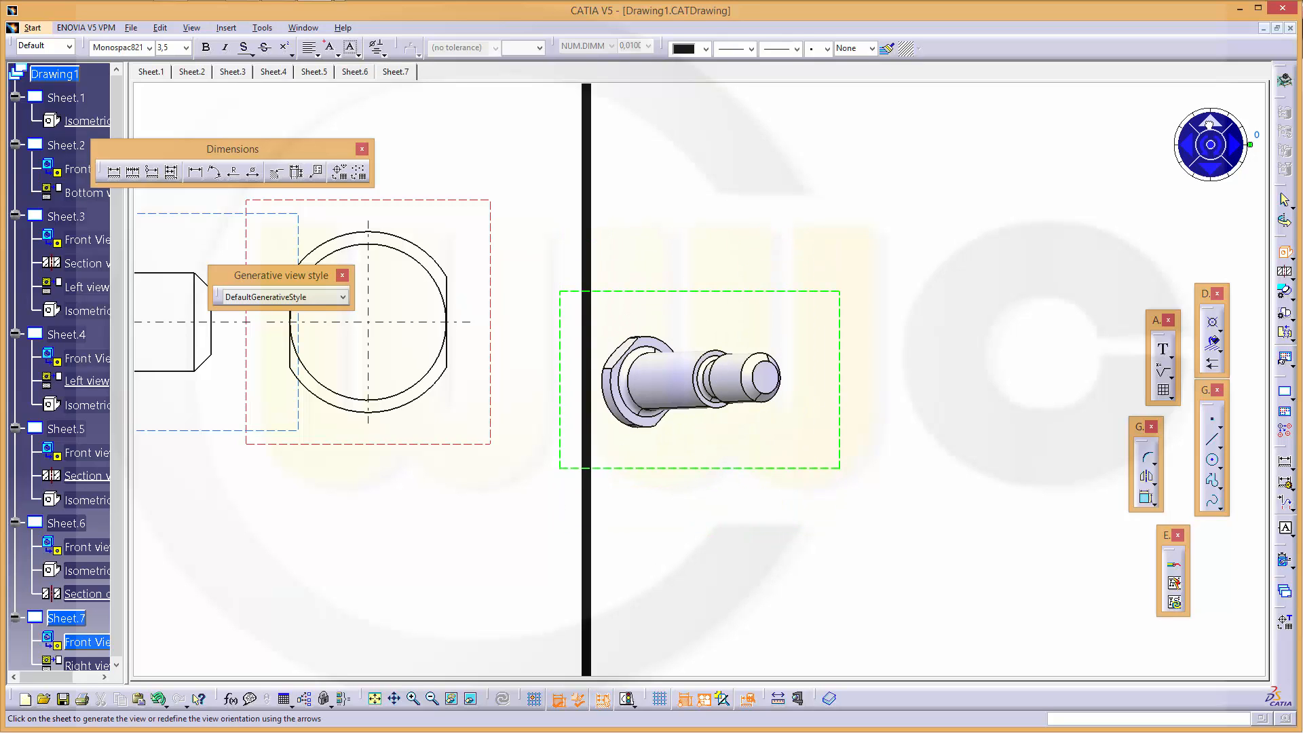
pyautogui.click(1211, 127)
pyautogui.click(1187, 151)
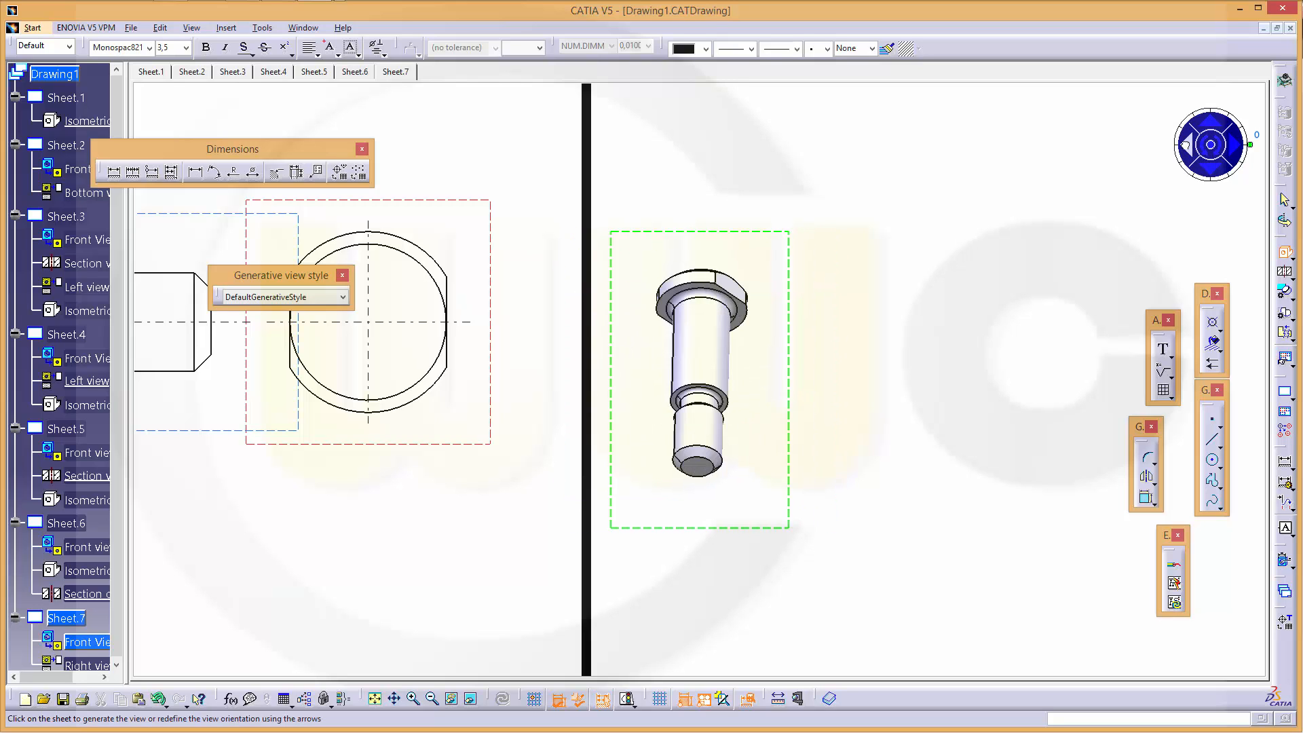
pyautogui.click(1188, 151)
pyautogui.click(1187, 148)
pyautogui.moveTo(1251, 148); pyautogui.dragTo(1233, 175)
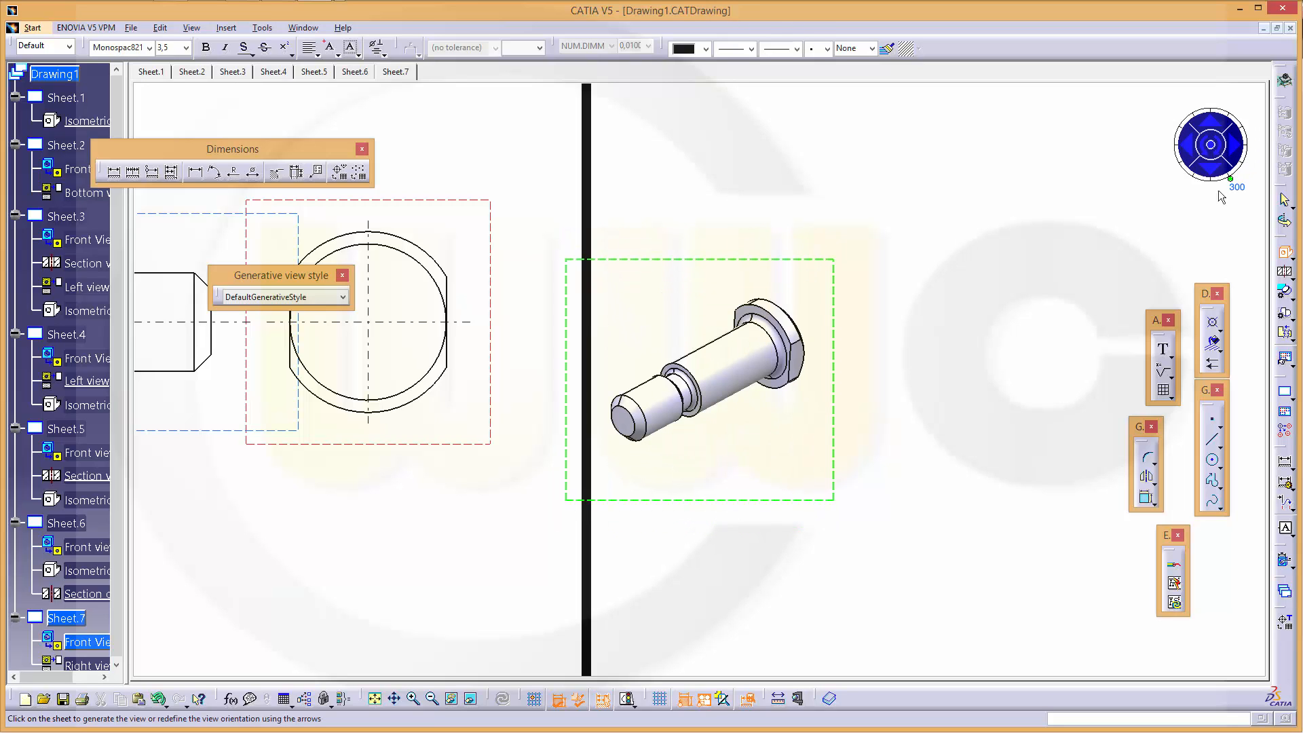
pyautogui.click(1033, 255)
pyautogui.scroll(-3, 900, 529)
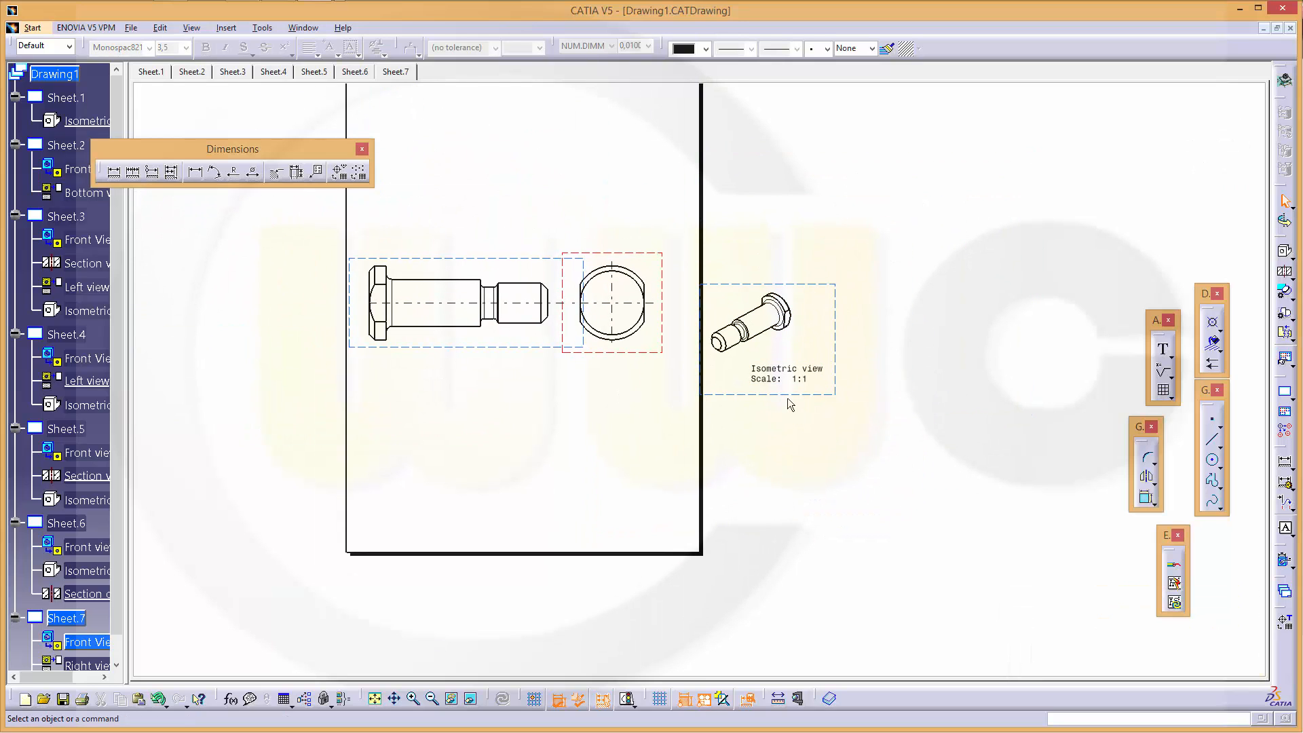
# Move the isometric view below and the front and side views higher on the sheet
pyautogui.moveTo(773, 335); pyautogui.dragTo(550, 468)
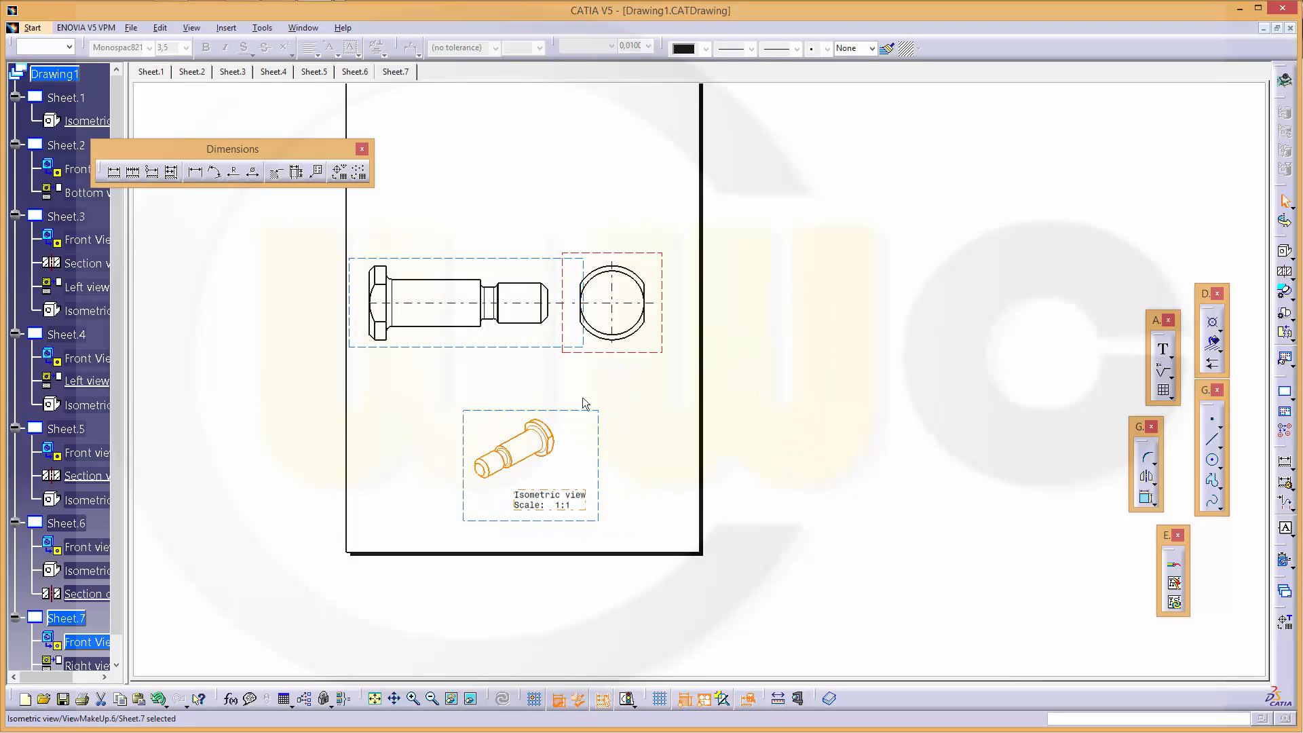
pyautogui.moveTo(610, 352); pyautogui.dragTo(622, 249)
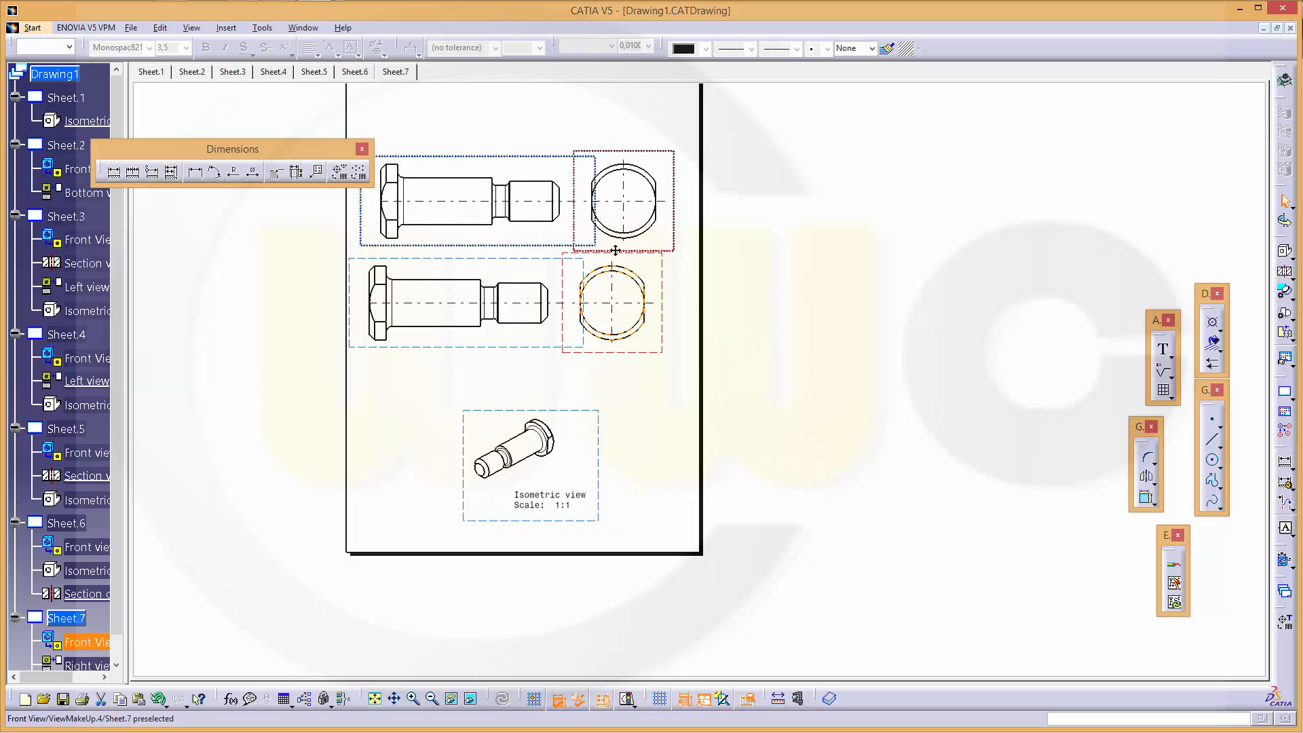
# Dimension the circular end view of the bolt as 19 across its edges
pyautogui.click(711, 336)
pyautogui.moveTo(710, 335); pyautogui.dragTo(795, 407, button='middle')
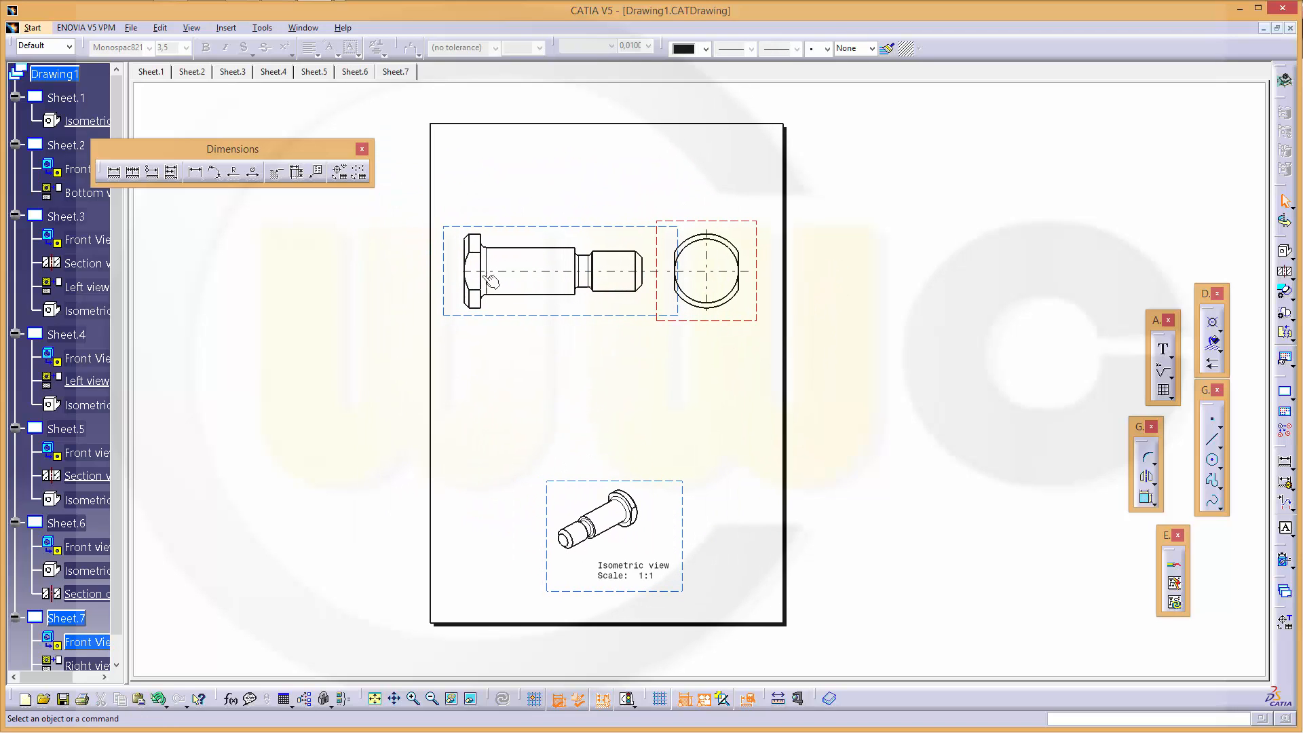
pyautogui.click(114, 172)
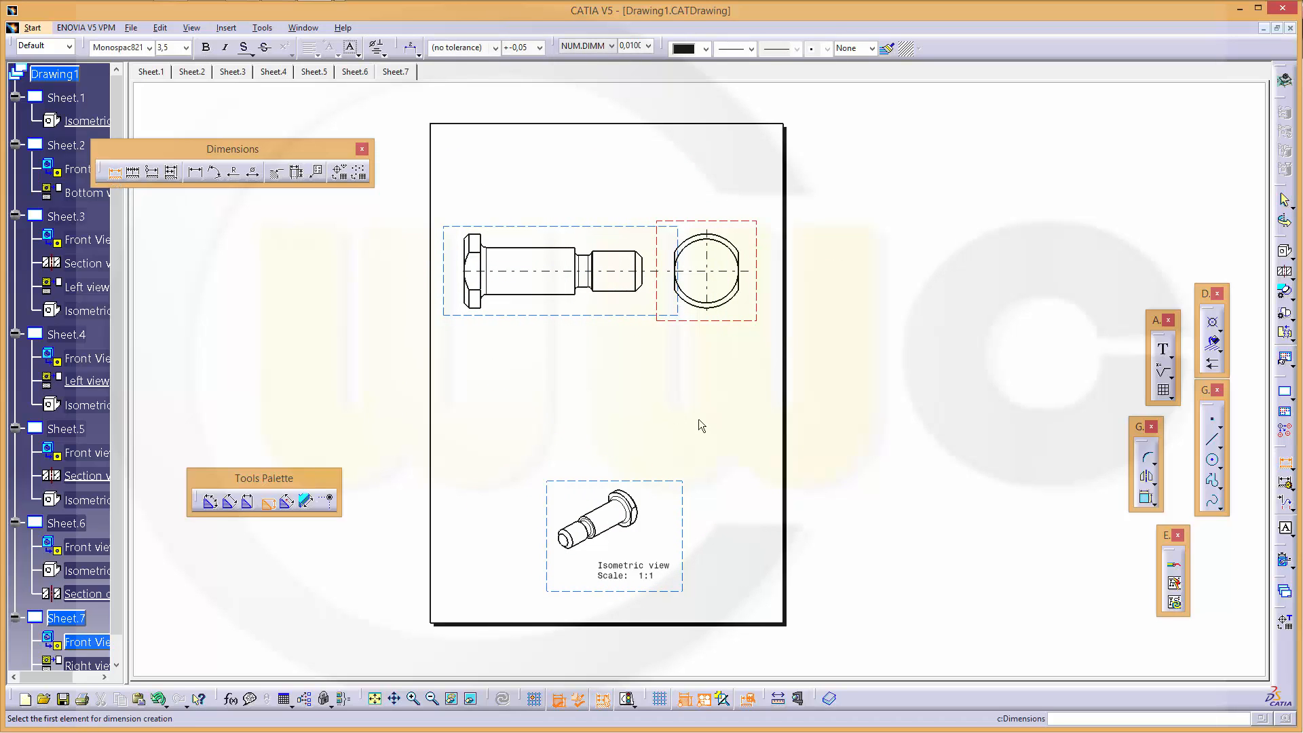
pyautogui.scroll(4, 700, 425)
pyautogui.scroll(3, 773, 489)
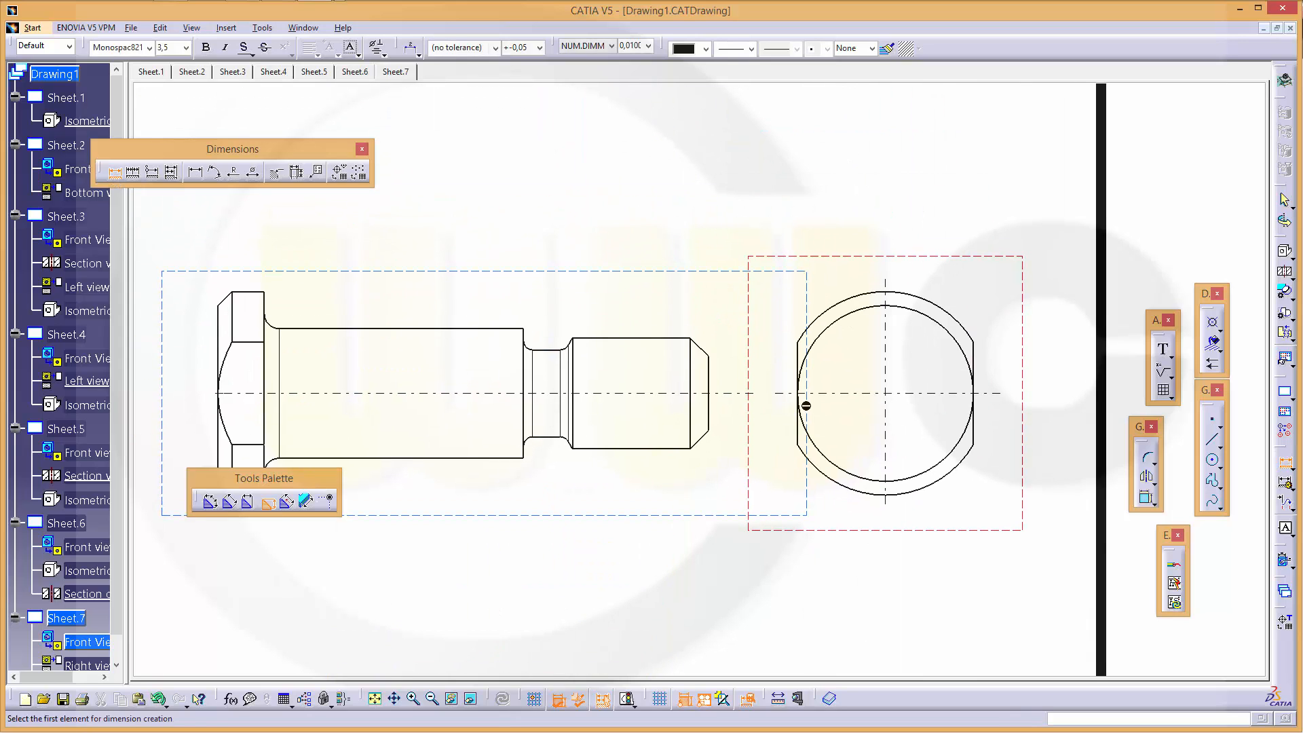
pyautogui.click(802, 432)
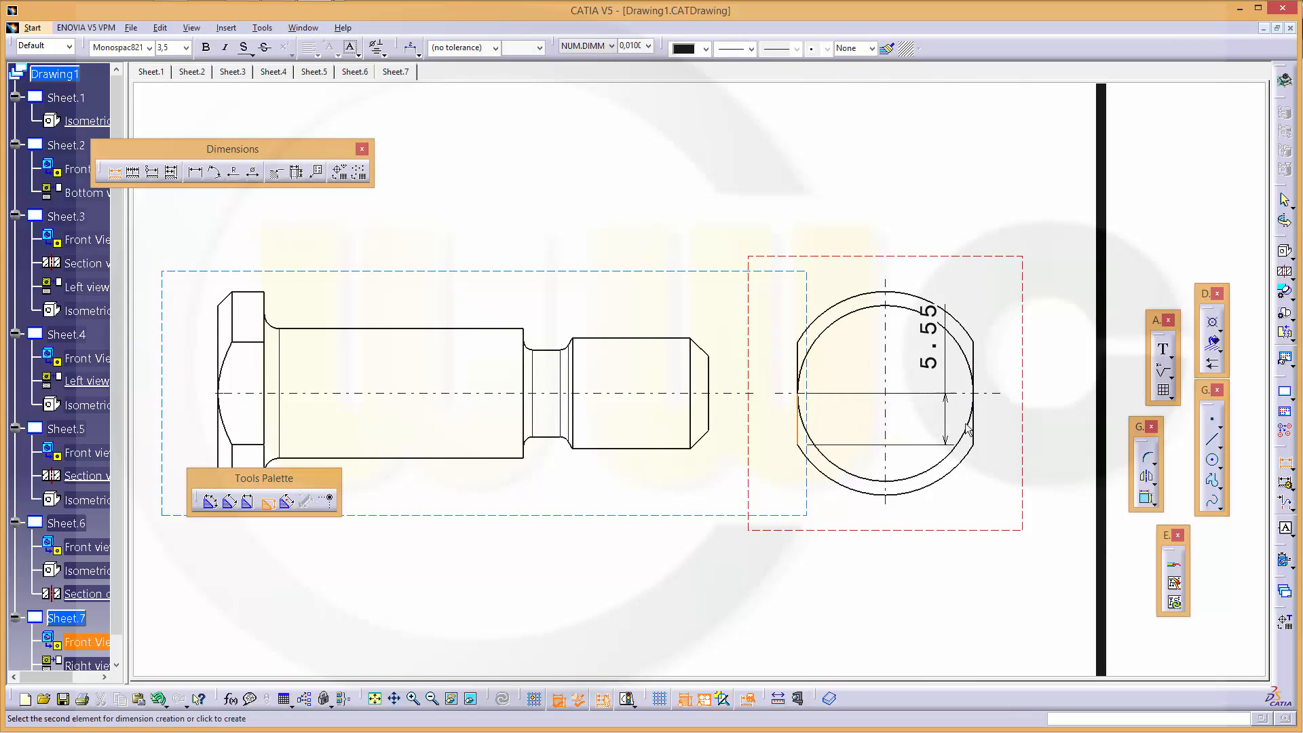
pyautogui.click(977, 437)
pyautogui.click(926, 219)
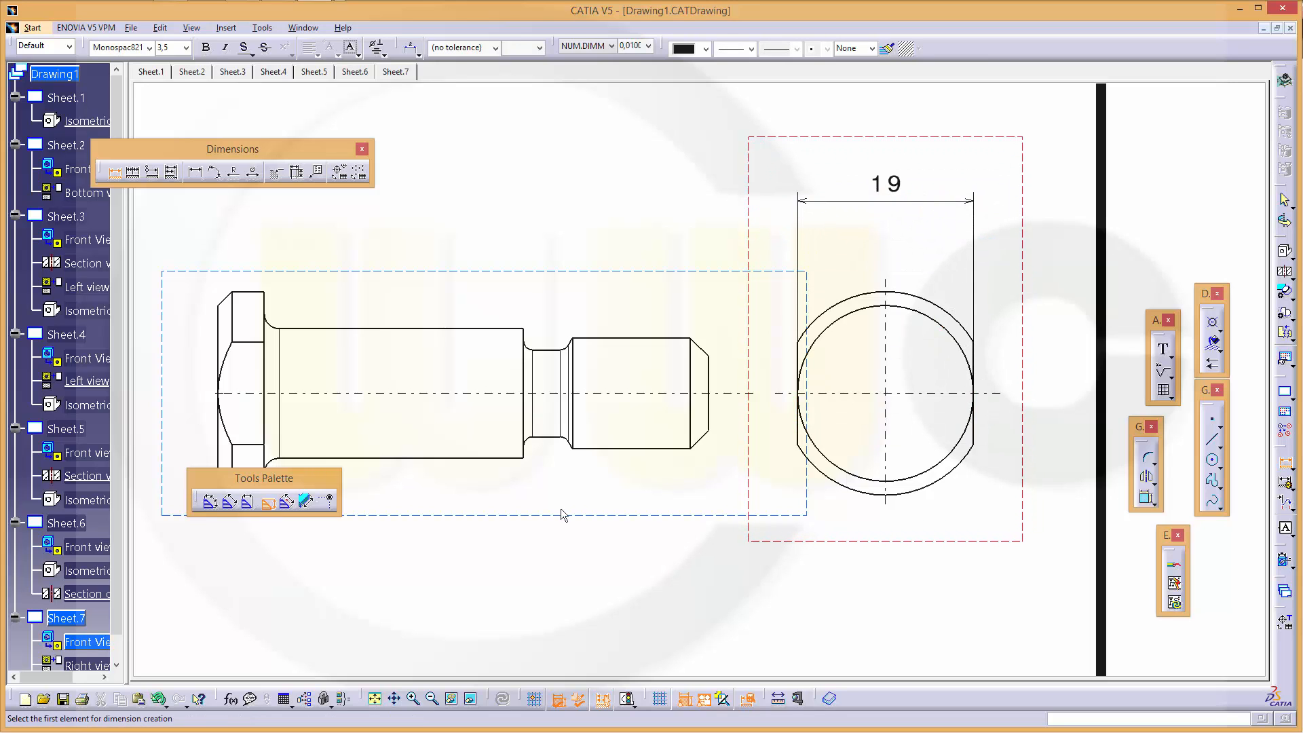
pyautogui.moveTo(827, 420); pyautogui.dragTo(526, 453, button='middle')
pyautogui.scroll(-3, 600, 515)
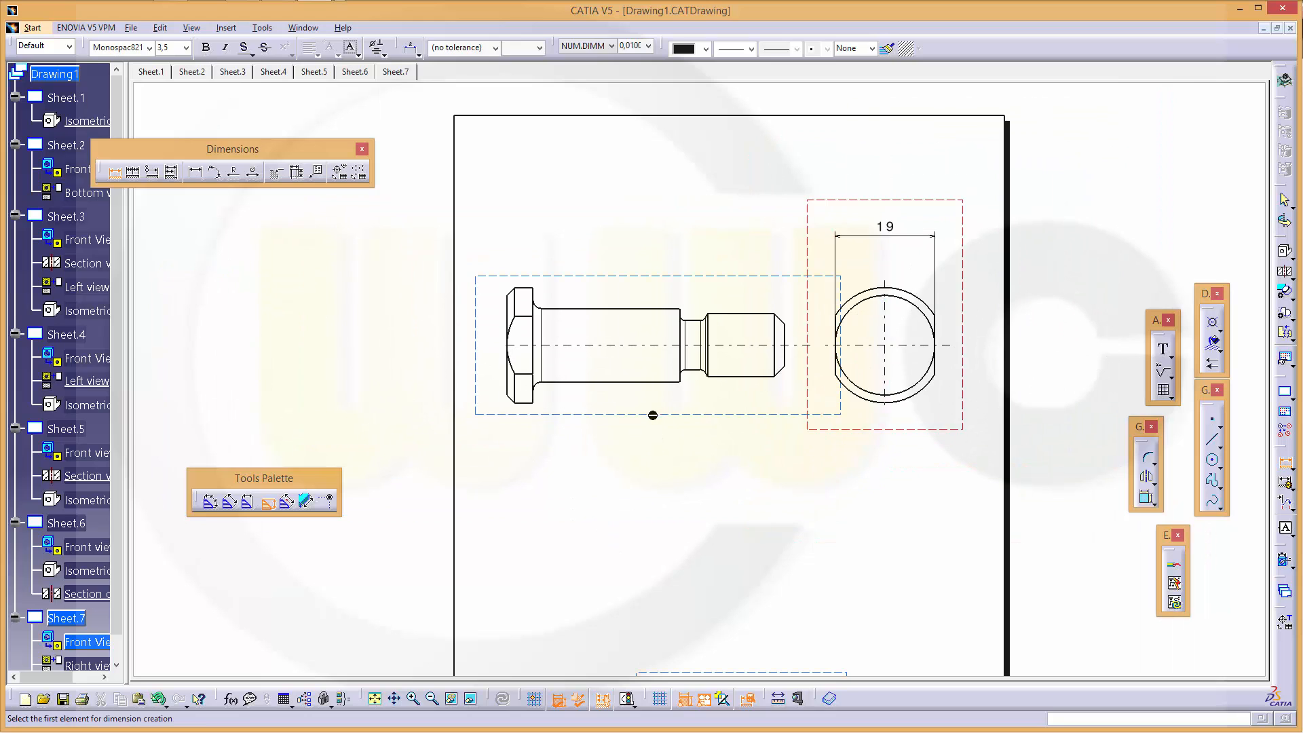
# Add a horizontal 5 head thickness dimension below the bolt head in the side view
pyautogui.press('Escape')
pyautogui.doubleClick(647, 419)
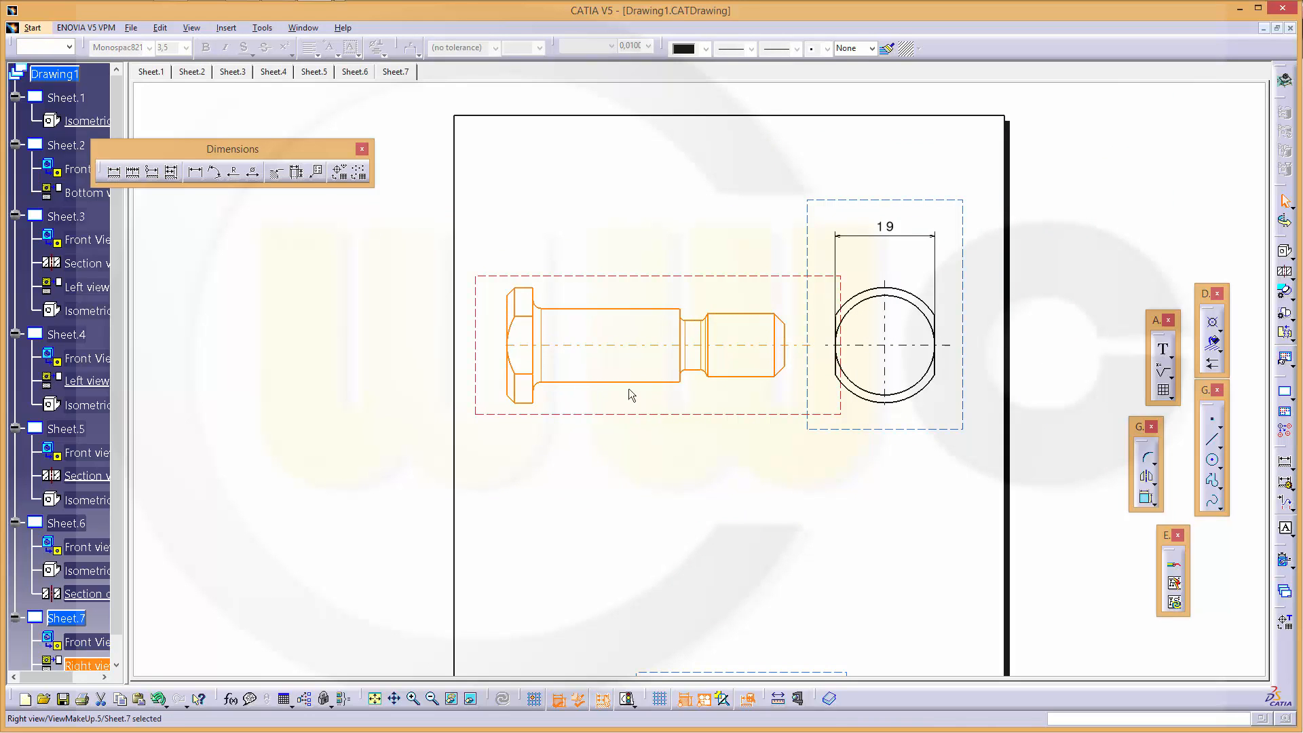
pyautogui.click(112, 171)
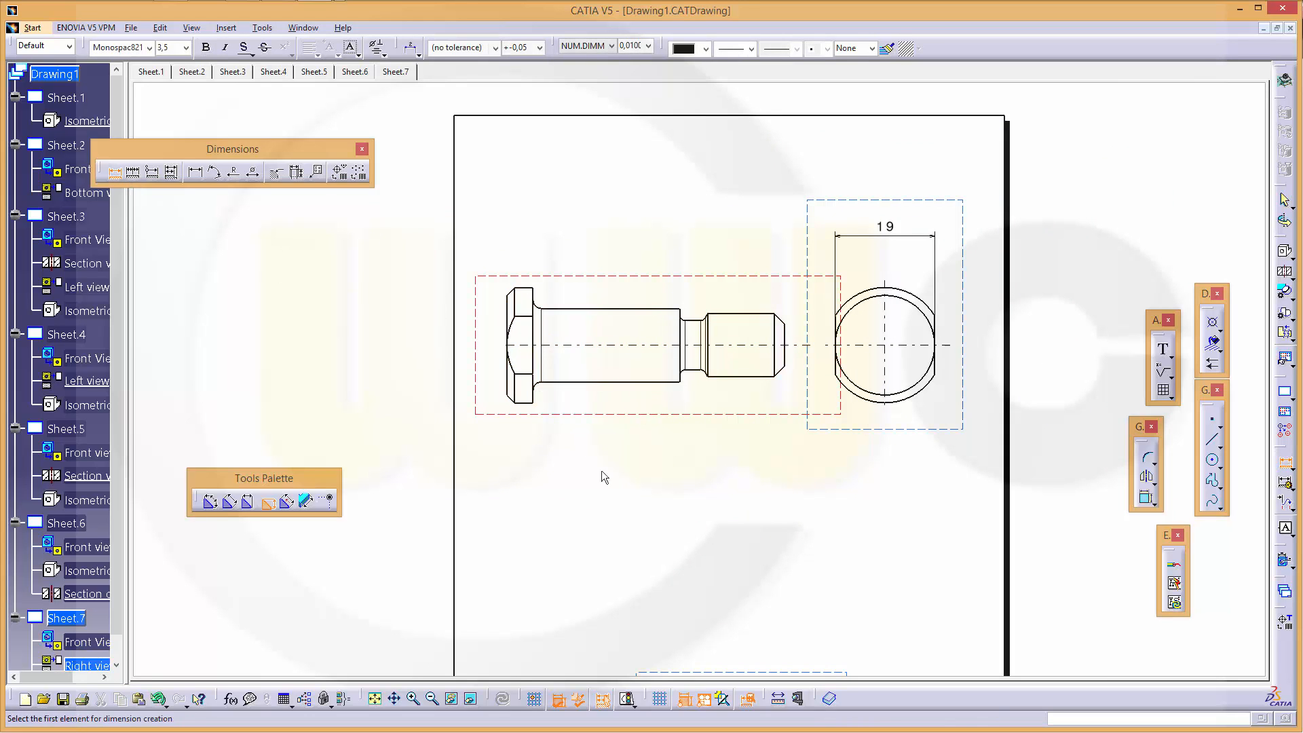
pyautogui.moveTo(611, 484)
pyautogui.mouseDown(button='middle')
pyautogui.moveTo(709, 505)
pyautogui.moveTo(709, 447)
pyautogui.moveTo(782, 473)
pyautogui.moveTo(742, 454)
pyautogui.mouseUp(button='middle')
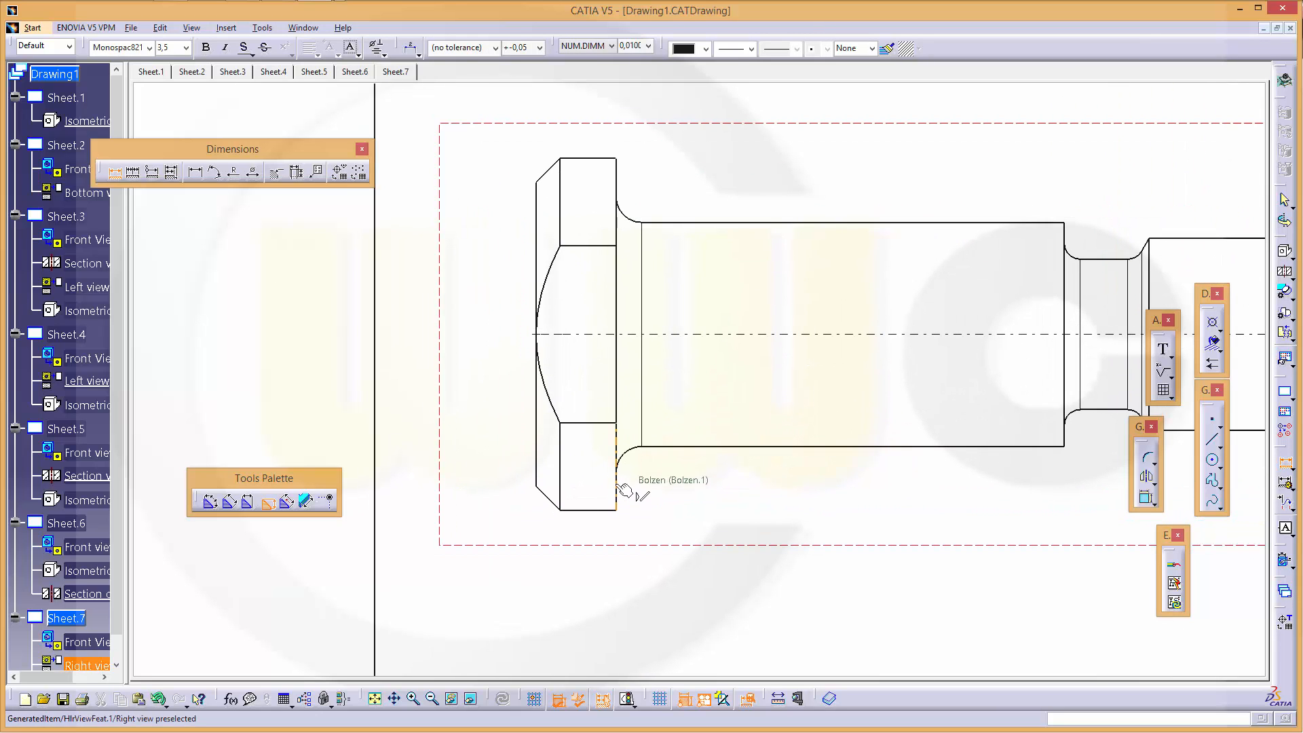
pyautogui.click(617, 484)
pyautogui.click(561, 469)
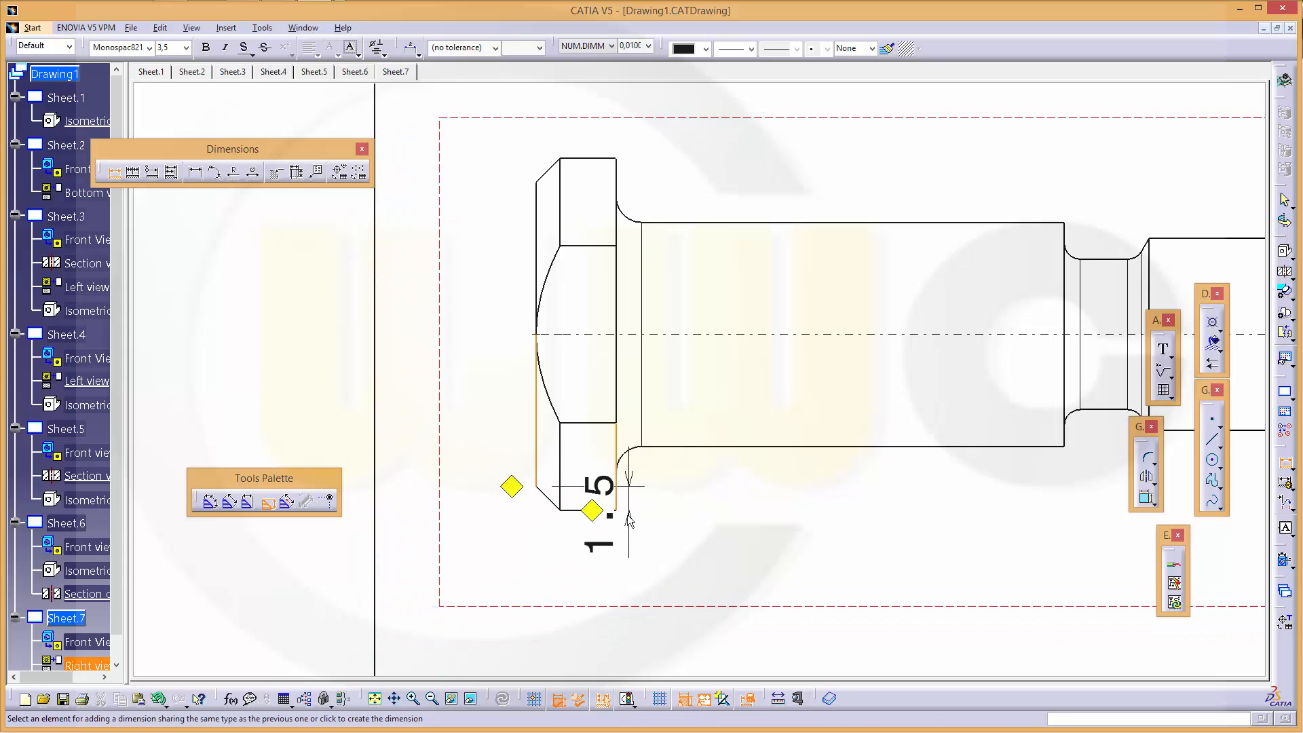
pyautogui.click(599, 488)
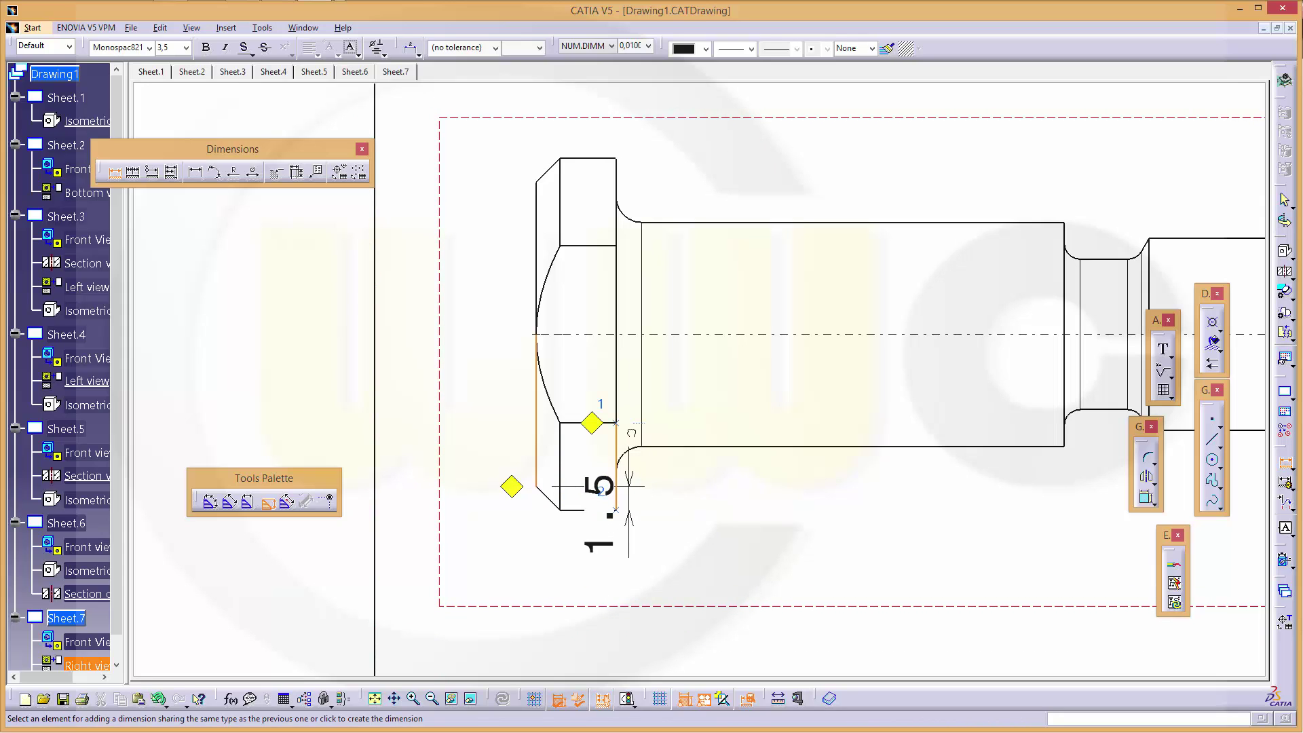
pyautogui.click(512, 490)
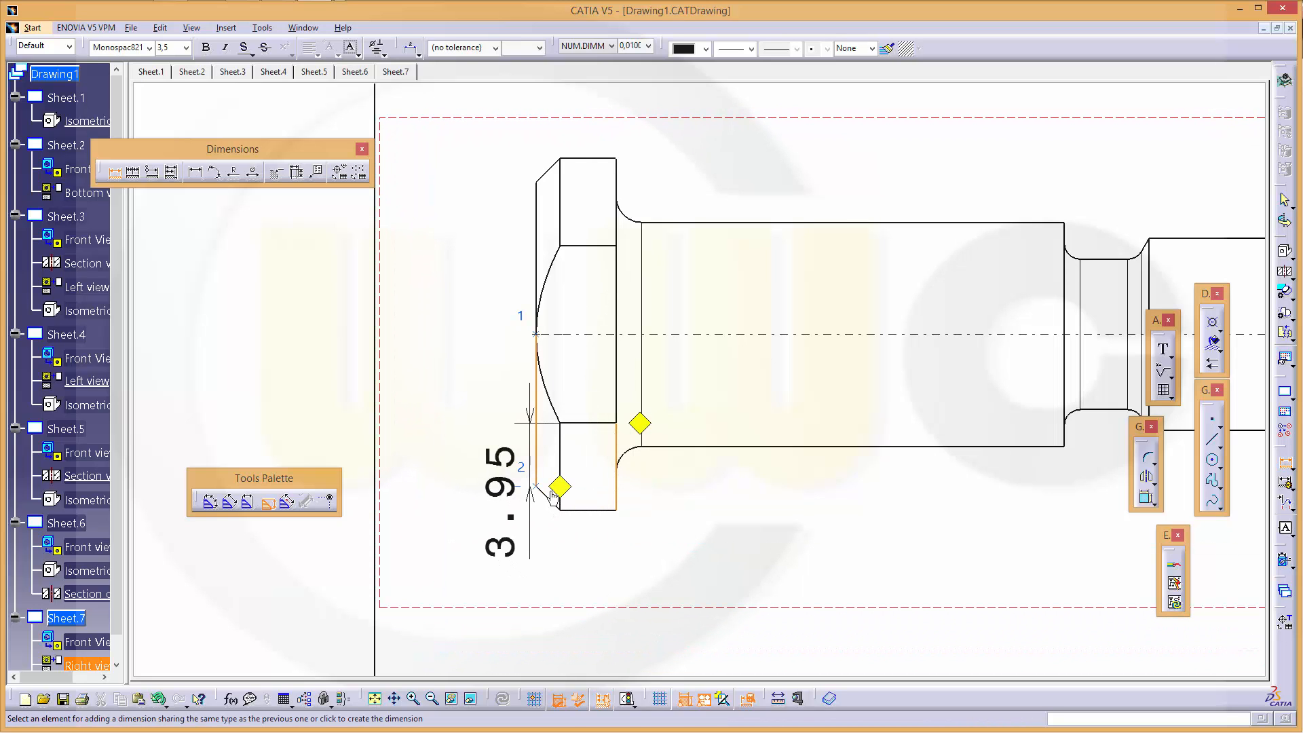
pyautogui.moveTo(559, 488); pyautogui.dragTo(560, 333)
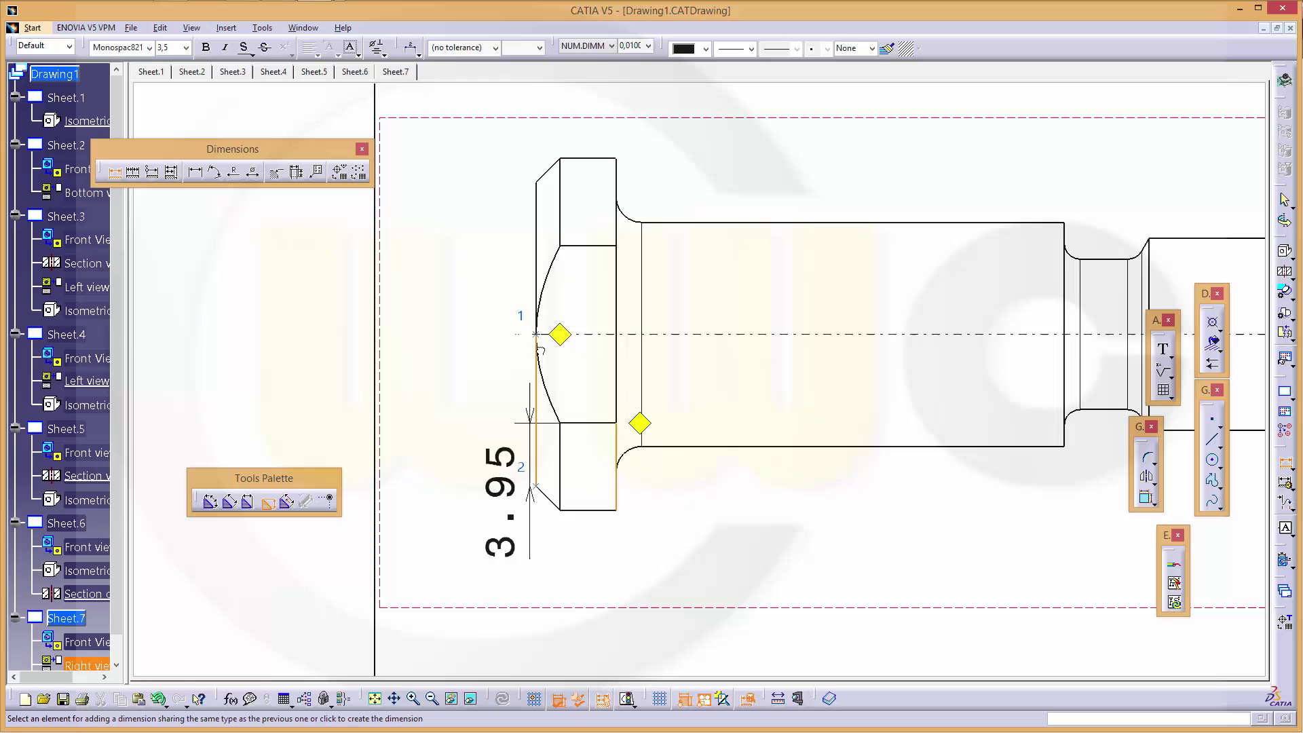
pyautogui.click(251, 501)
pyautogui.click(573, 622)
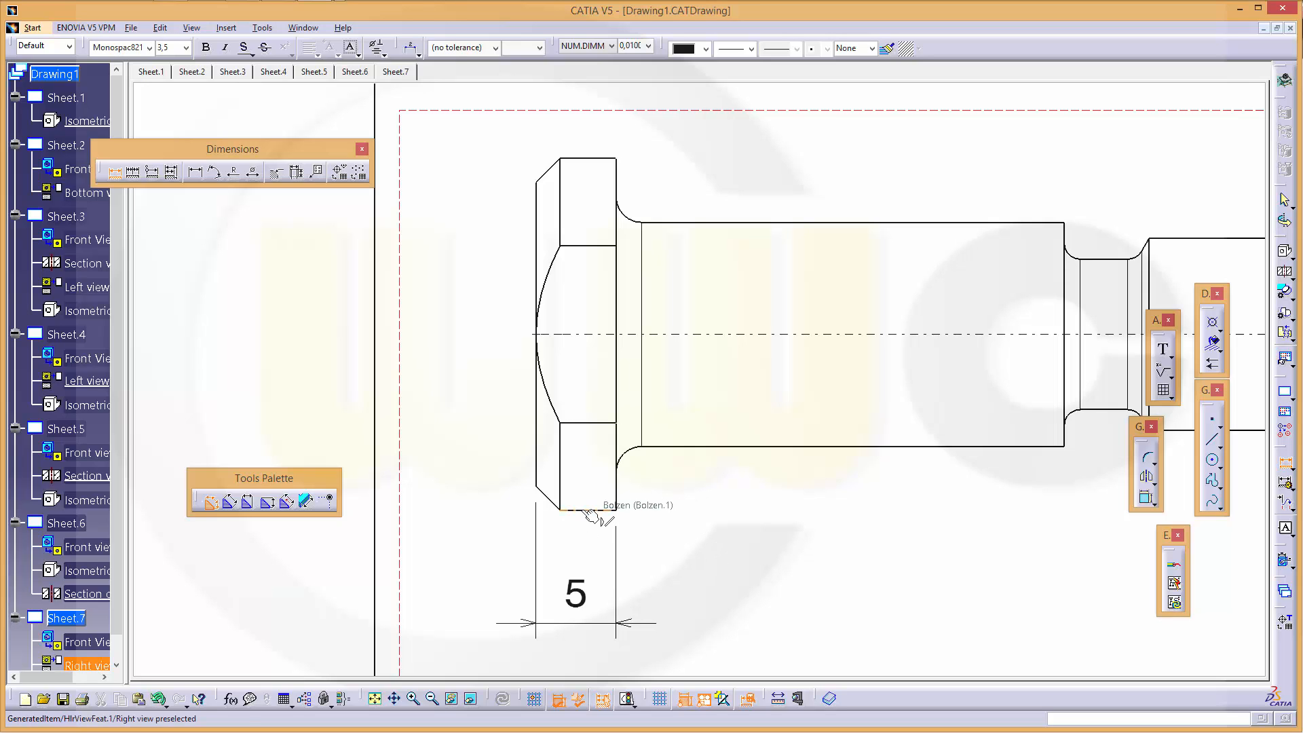
# Add the 22 head height dimension left of the bolt head
pyautogui.click(593, 511)
pyautogui.click(583, 163)
pyautogui.click(460, 323)
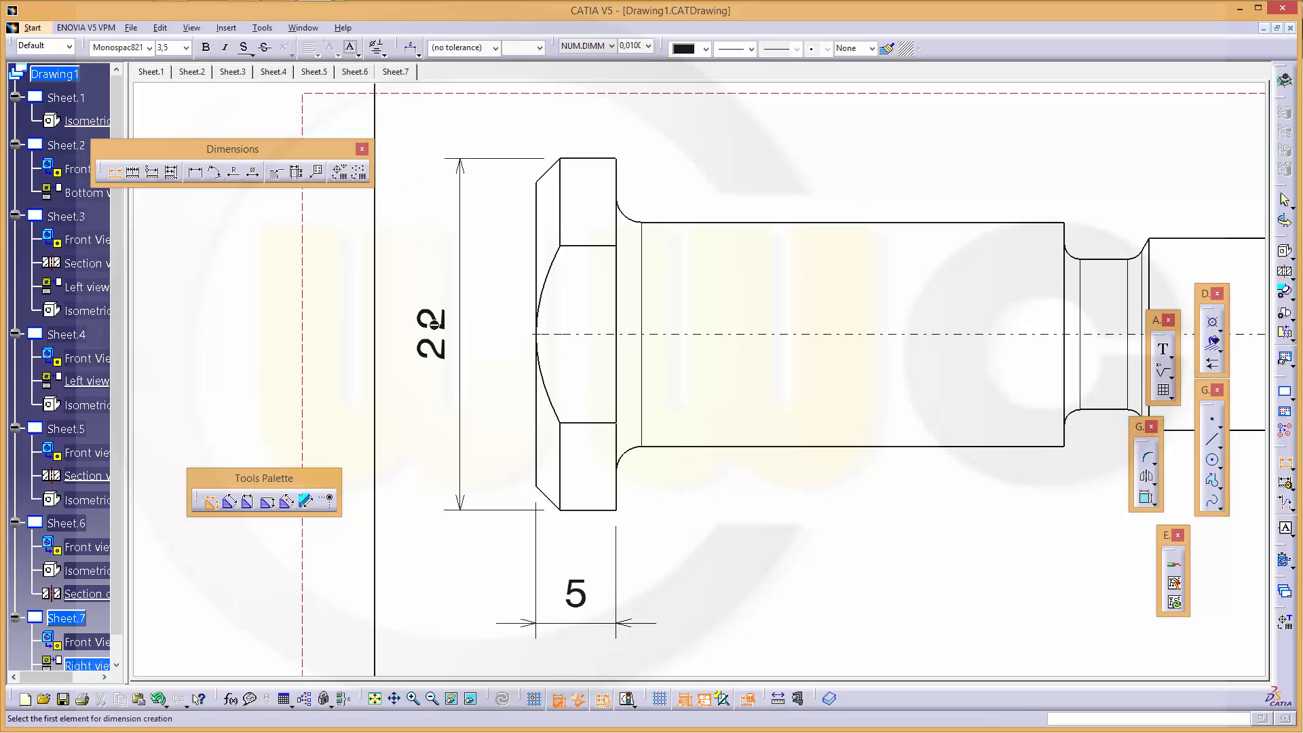
# Add a diameter symbol to the 22 dimension (Ø22) and pick the head fillet
pyautogui.click(432, 322)
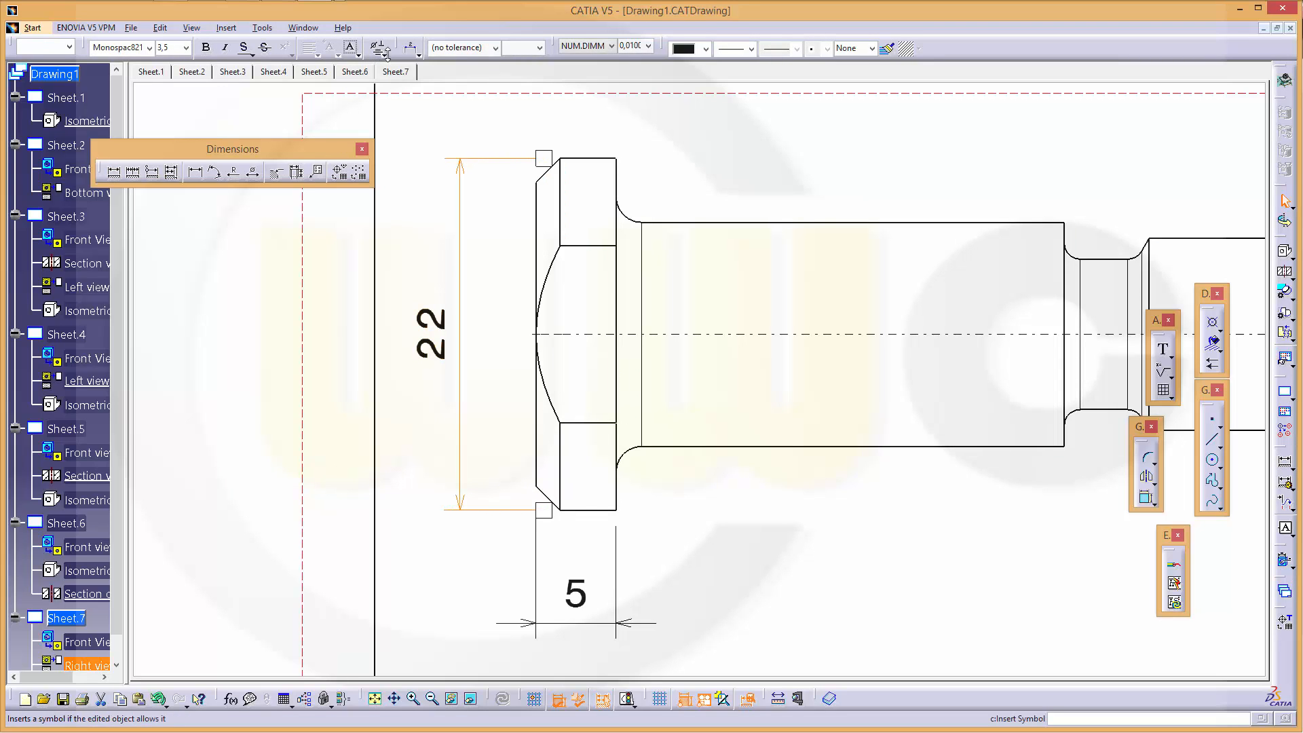
pyautogui.click(381, 49)
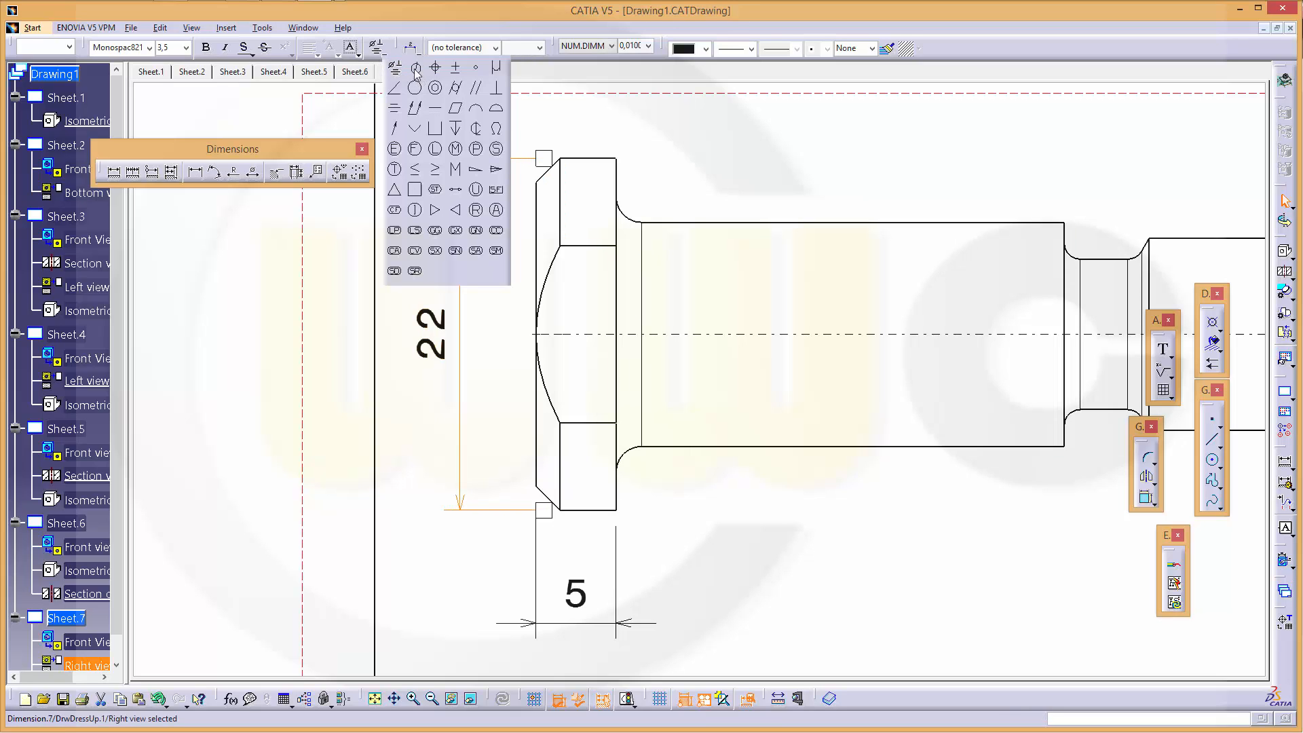
pyautogui.click(455, 172)
pyautogui.click(502, 340)
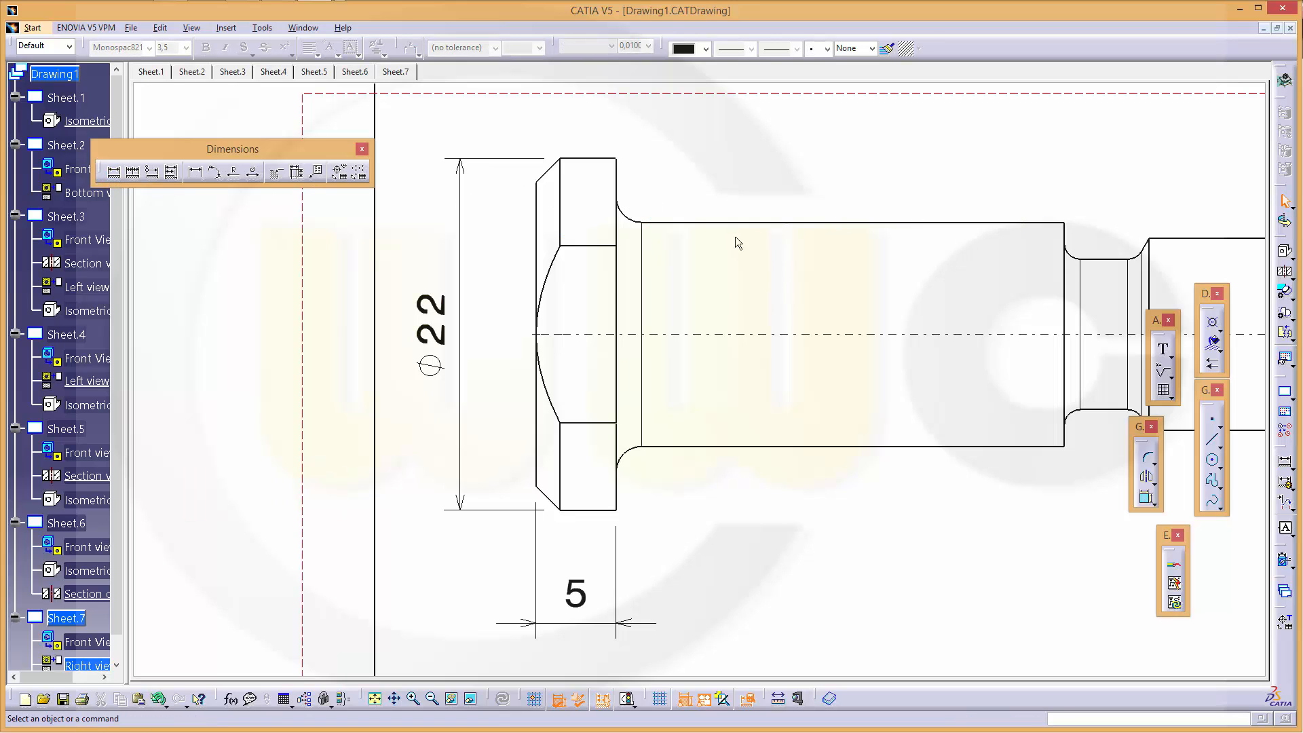
pyautogui.click(625, 215)
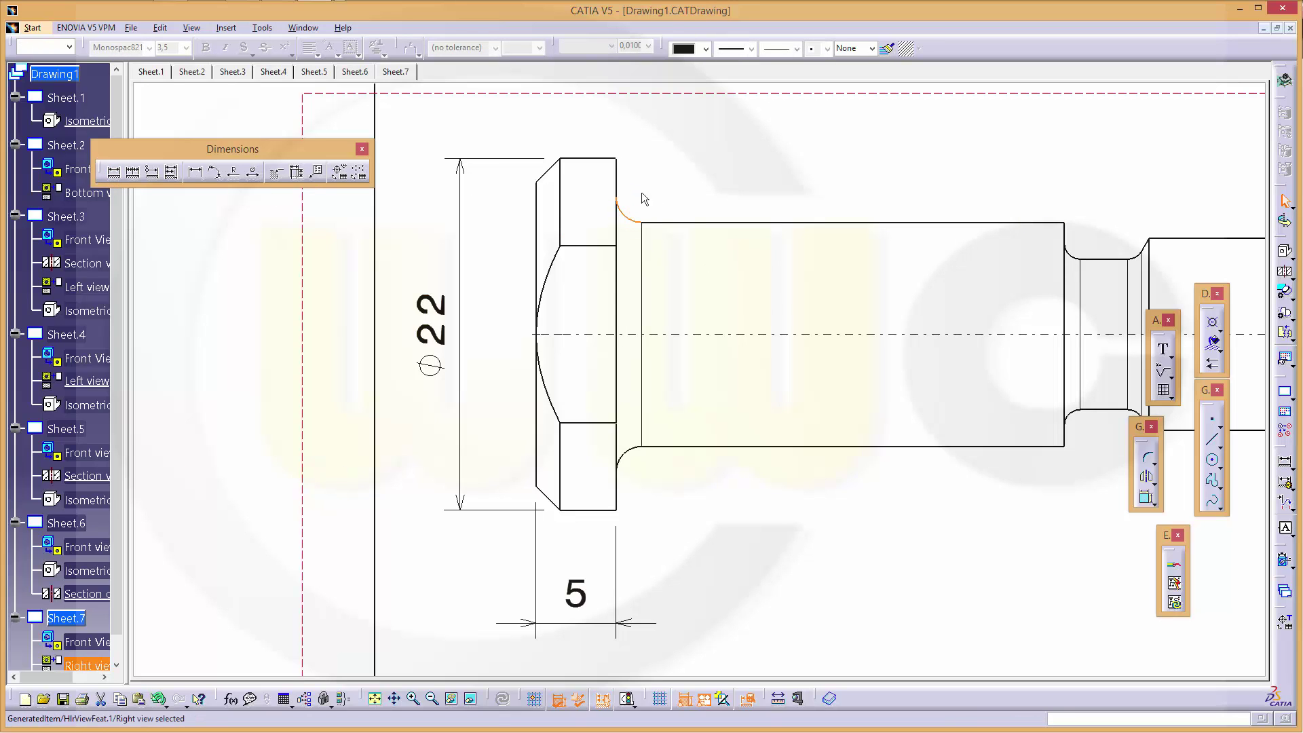
# Dimension the head fillet as radius R1.6 via Radius Center
pyautogui.click(113, 171)
pyautogui.click(625, 213)
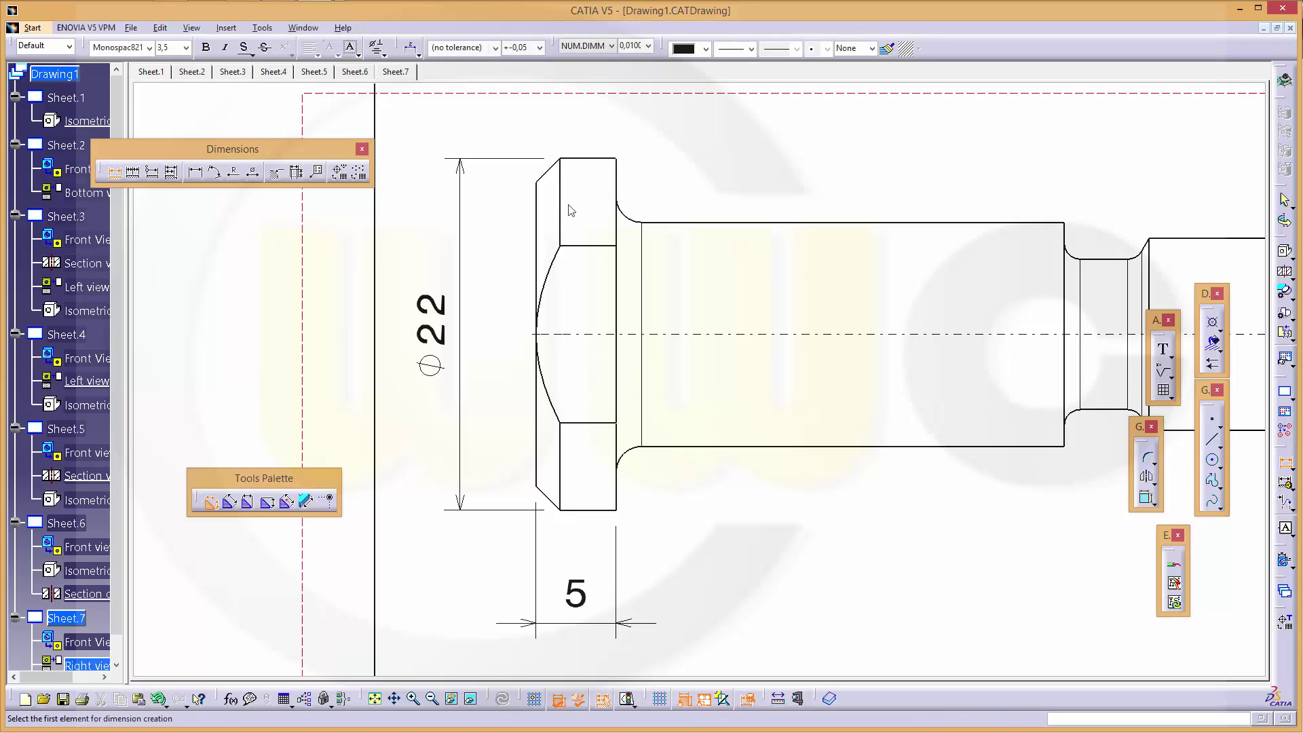
pyautogui.click(631, 222)
pyautogui.rightClick(672, 183)
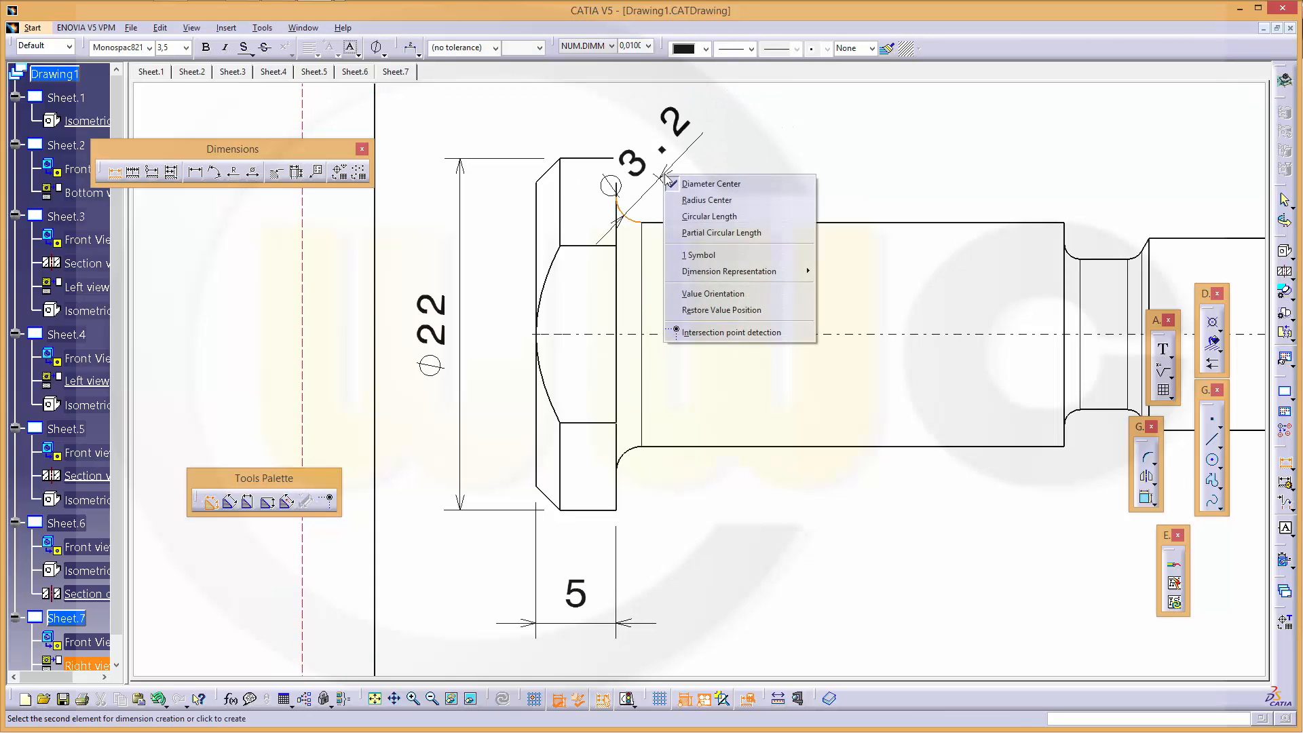
pyautogui.click(693, 202)
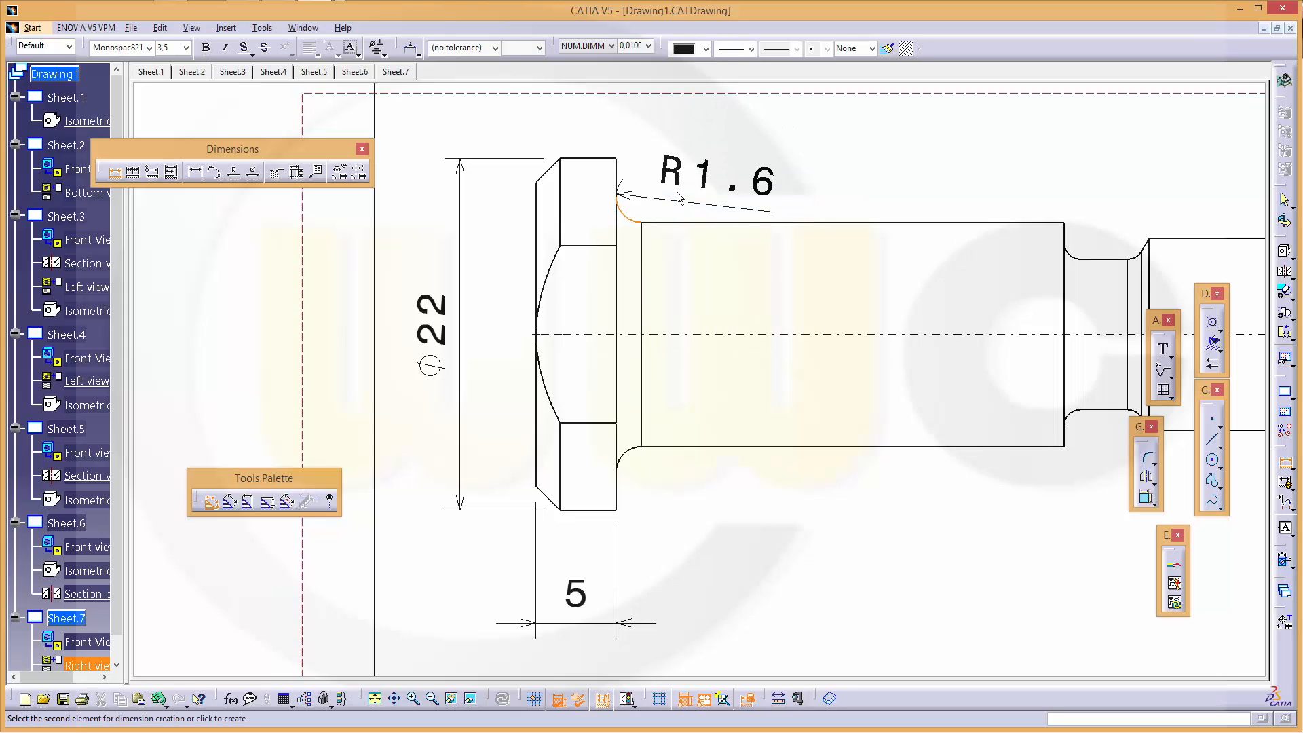
pyautogui.click(684, 173)
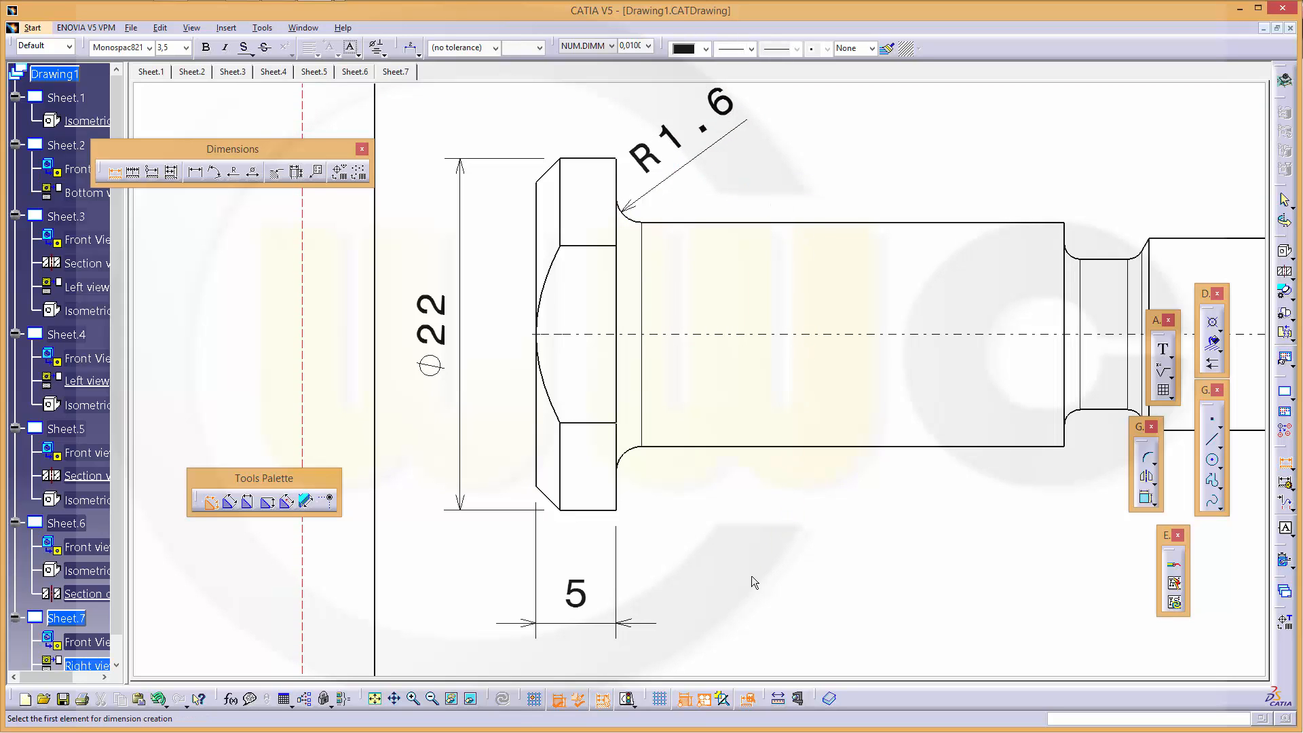
# Dimension both neck fillets on the shaft as R1
pyautogui.moveTo(795, 581)
pyautogui.mouseDown(button='middle')
pyautogui.moveTo(651, 458)
pyautogui.moveTo(645, 265)
pyautogui.mouseUp(button='middle')
pyautogui.click(710, 289)
pyautogui.click(667, 219)
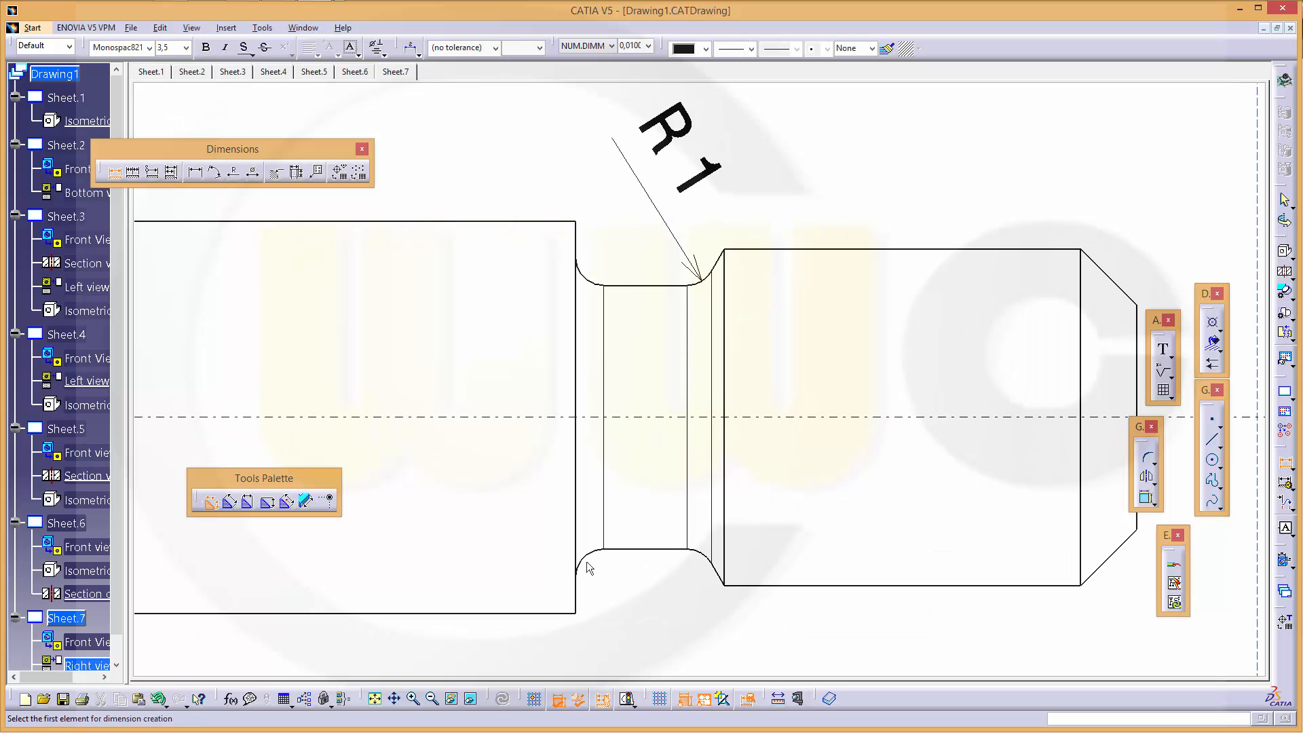
pyautogui.click(590, 561)
pyautogui.click(620, 588)
pyautogui.moveTo(850, 646)
pyautogui.keyDown('ctrl'); pyautogui.mouseDown(button='middle')
pyautogui.moveTo(873, 632)
pyautogui.moveTo(873, 601)
pyautogui.mouseUp(button='middle'); pyautogui.keyUp('ctrl')
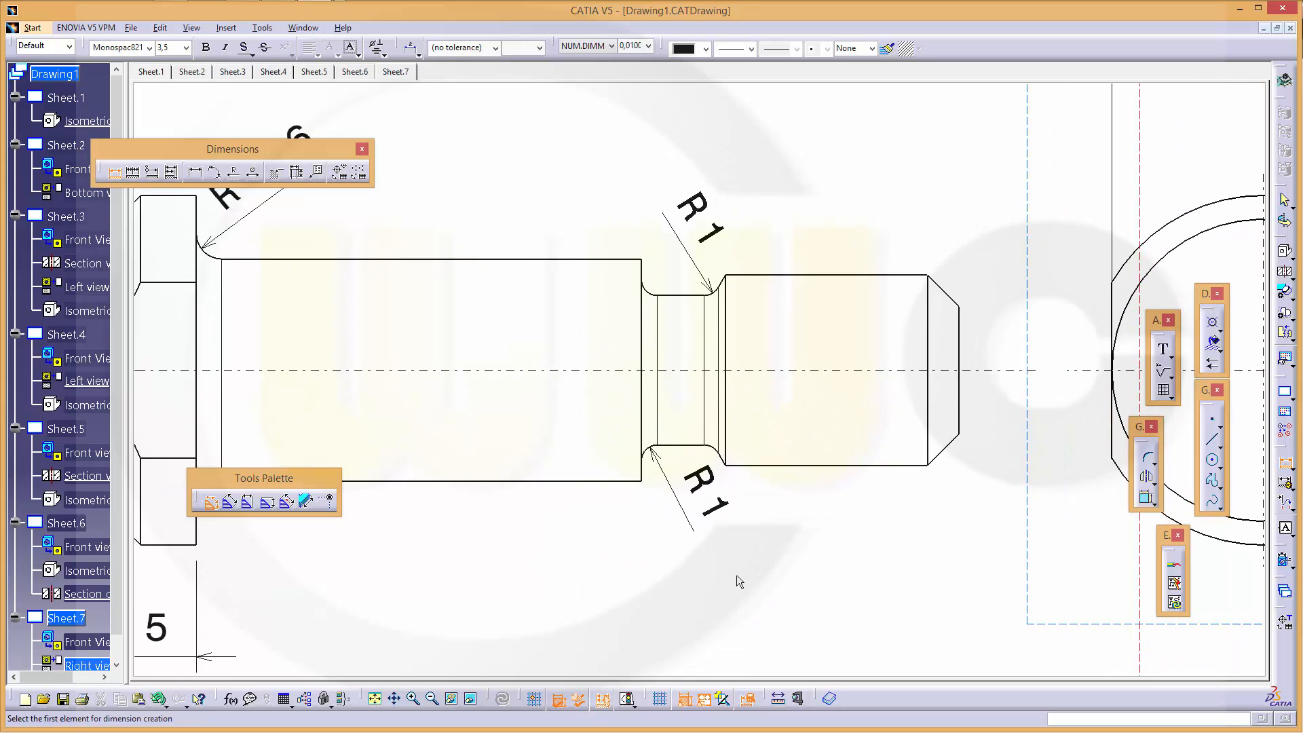
pyautogui.press('Escape')
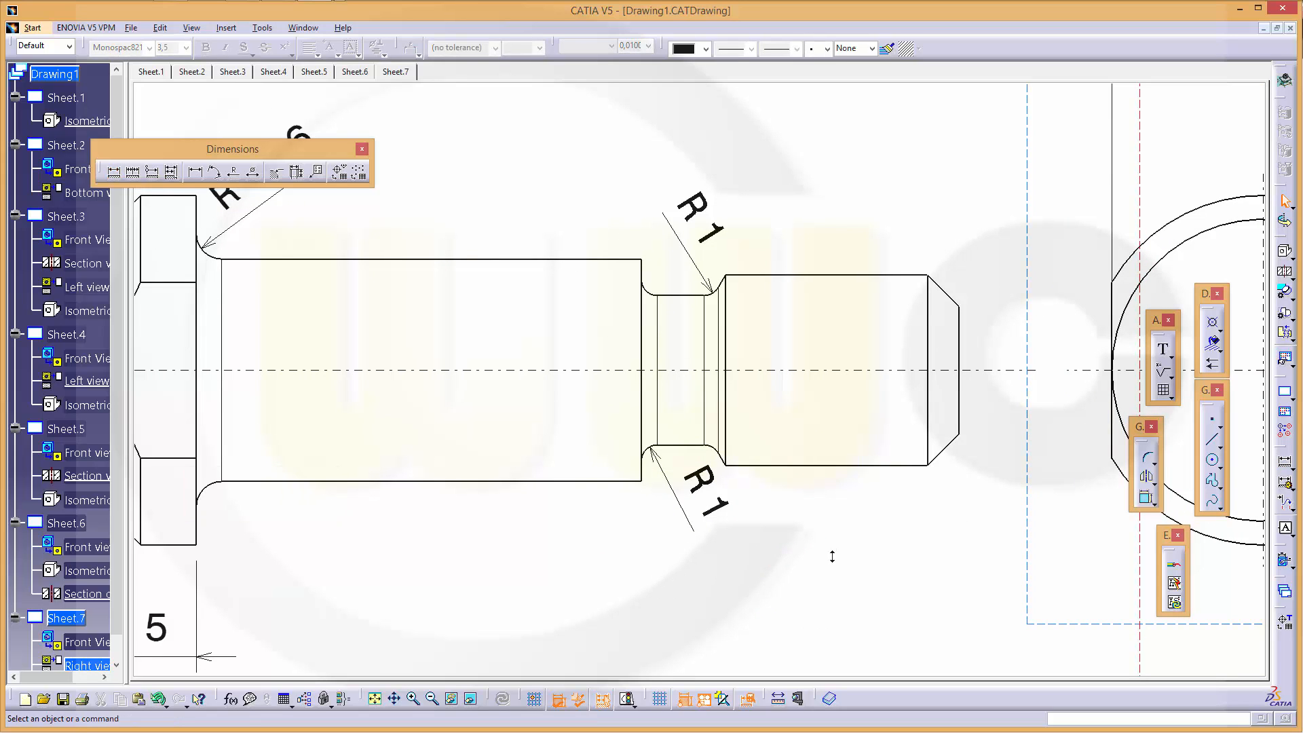
pyautogui.keyDown('ctrl'); pyautogui.moveTo(830, 550); pyautogui.dragTo(803, 295, button='middle'); pyautogui.keyUp('ctrl')
# Turn on Thread display in the view's Dress-up properties to show the thread lines
pyautogui.rightClick(784, 206)
pyautogui.click(841, 288)
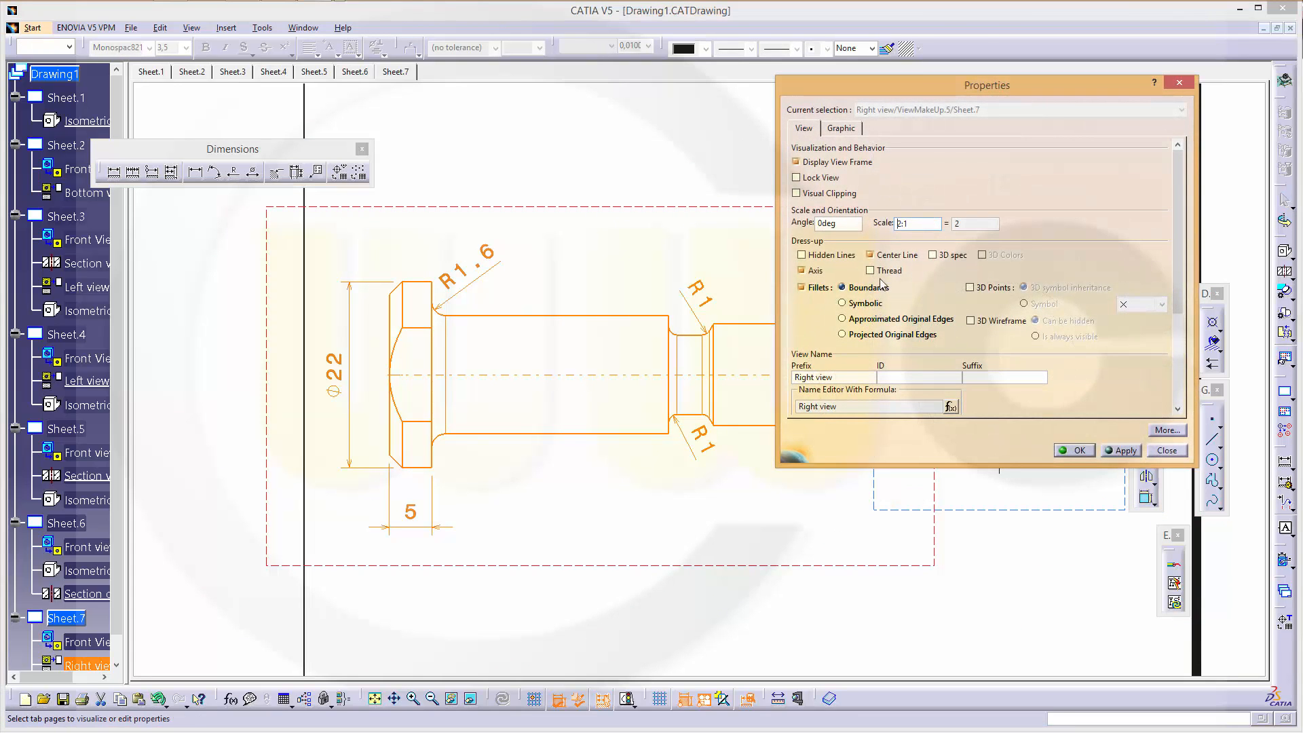
pyautogui.click(1123, 450)
pyautogui.click(1081, 450)
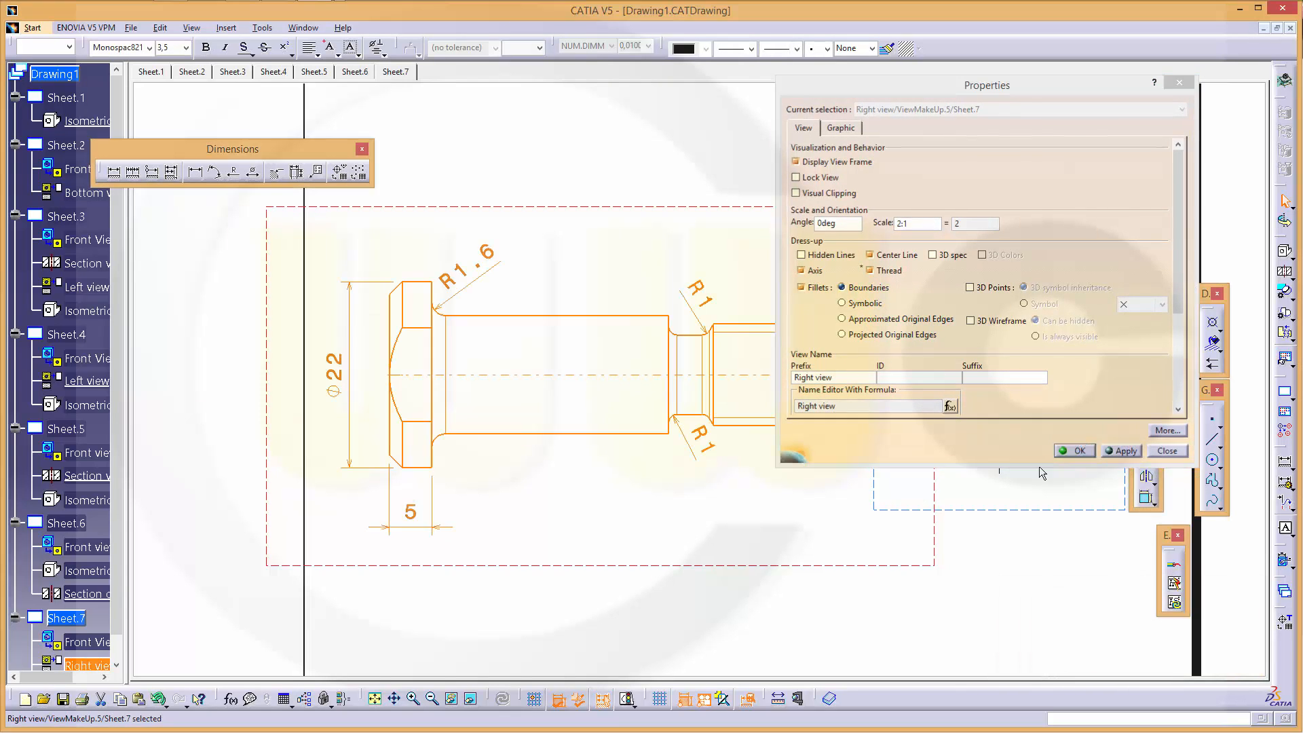
# Add the M12 thread callout with 14.7 thread length to the threaded shaft
pyautogui.click(297, 172)
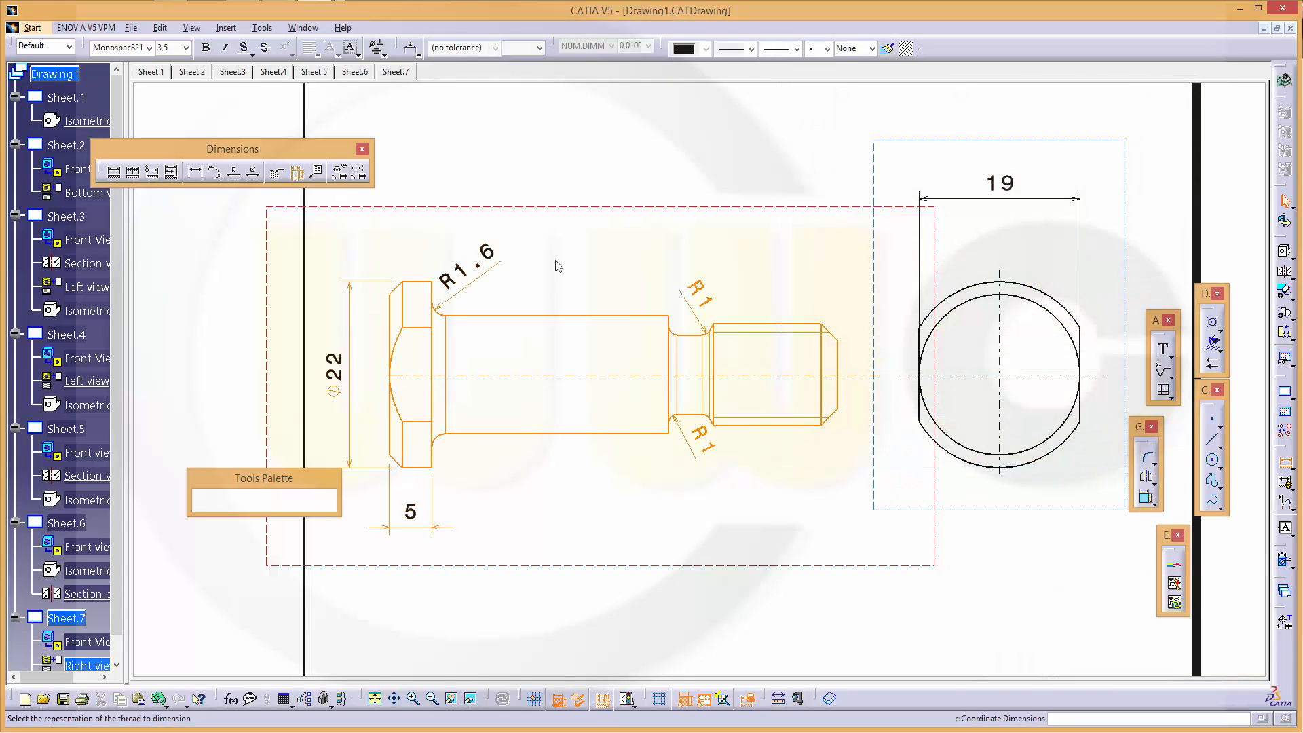
pyautogui.click(786, 333)
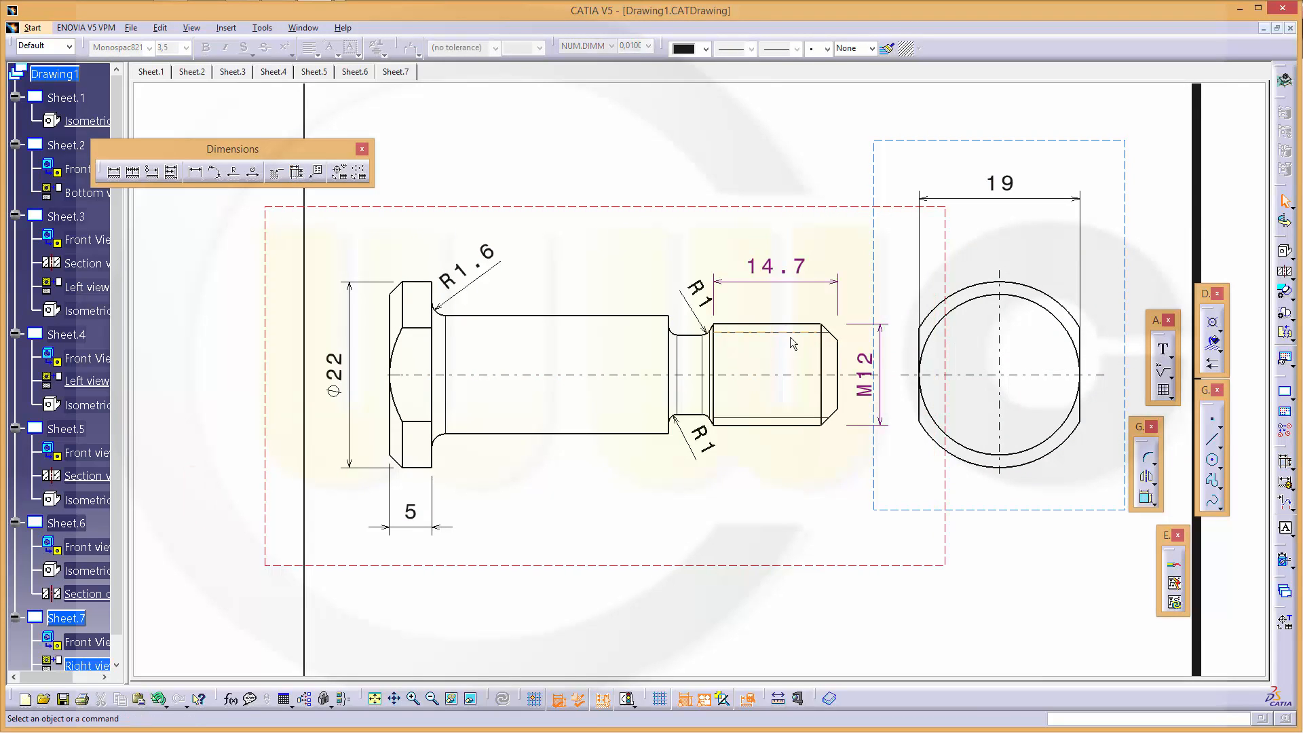
pyautogui.scroll(-2, 816, 444)
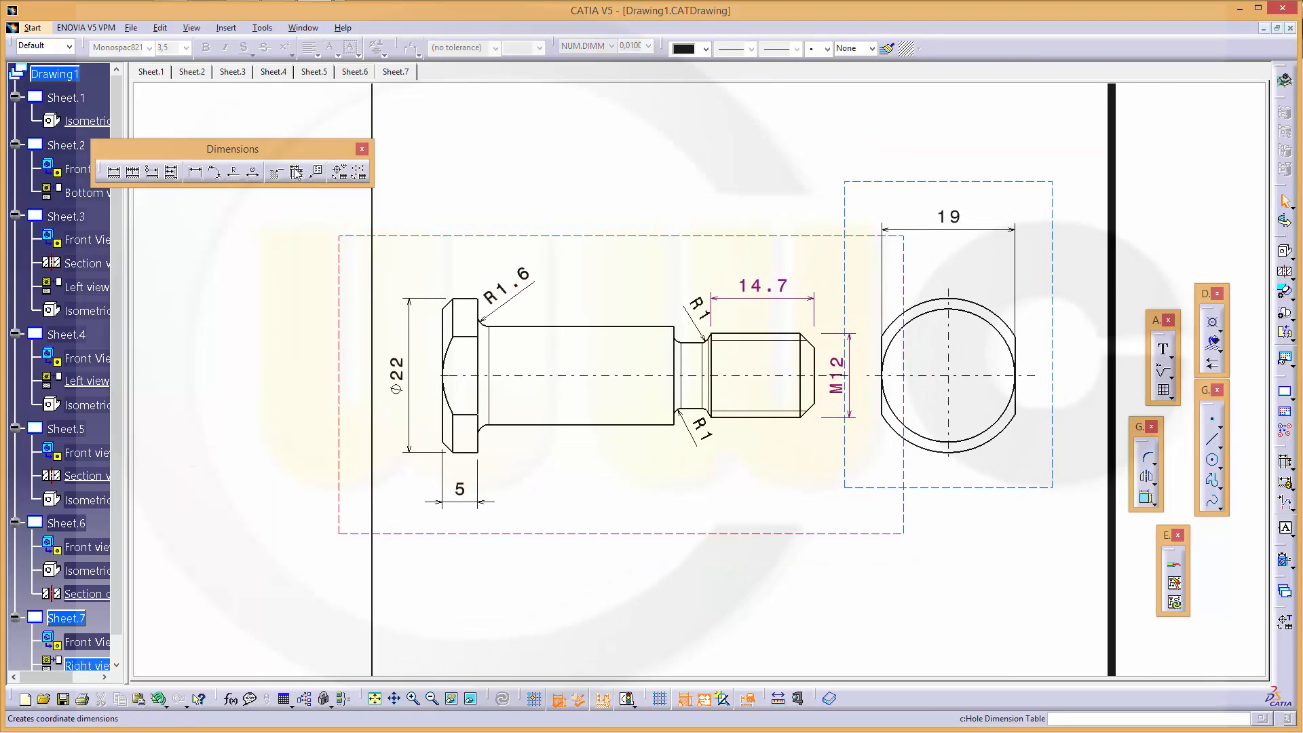
# Place a ⌀9.4 diameter dimension on the thread groove
pyautogui.click(114, 171)
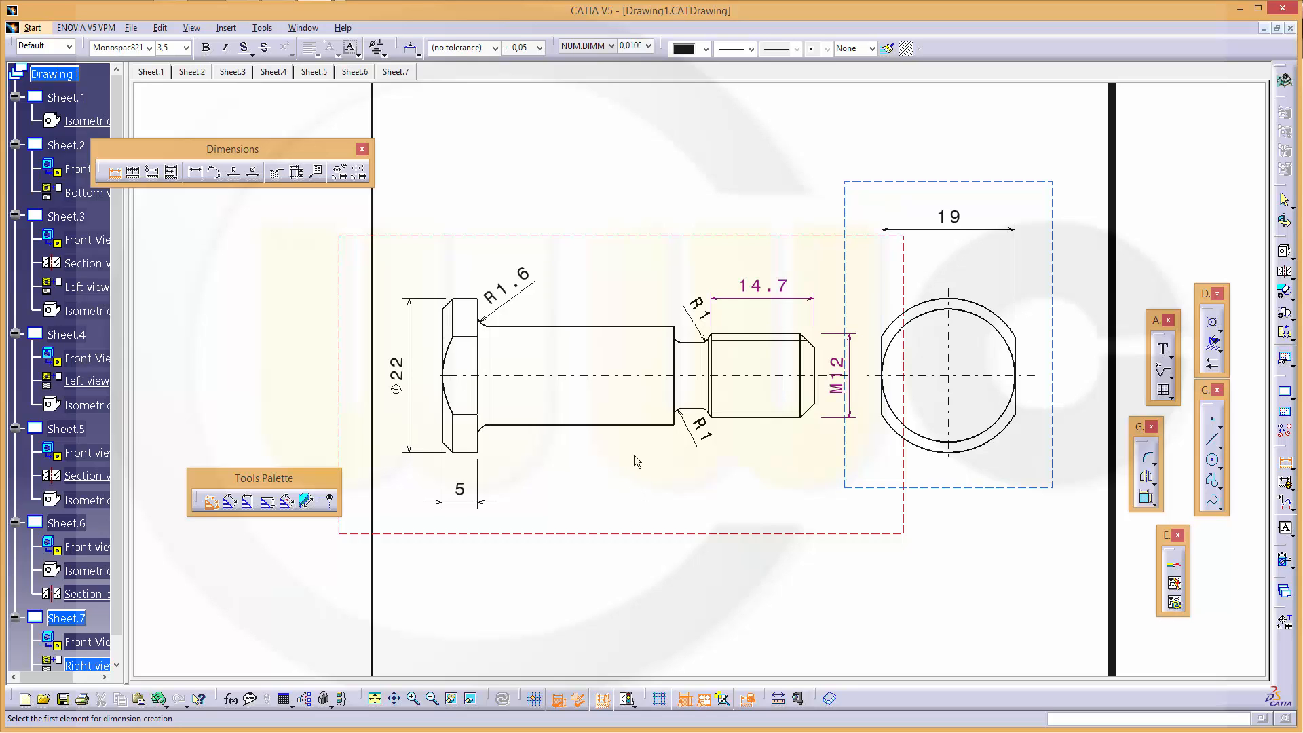
pyautogui.click(719, 349)
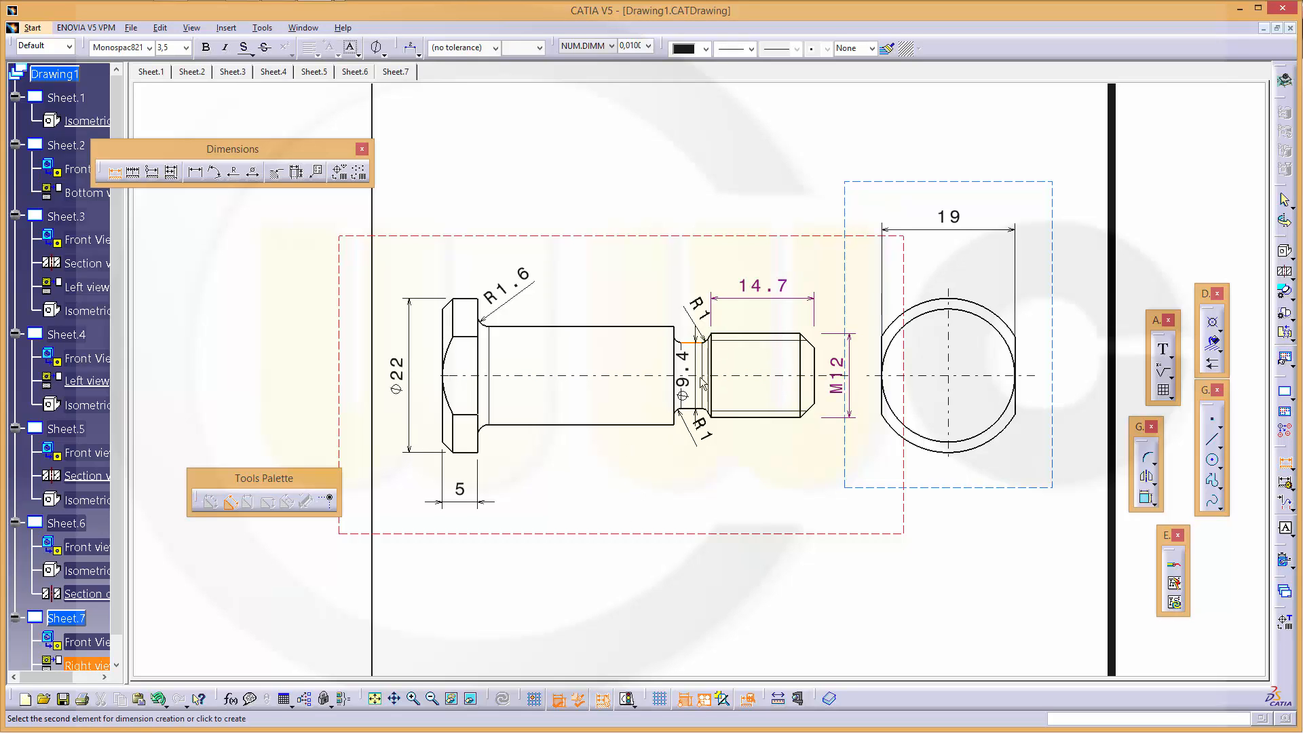
pyautogui.moveTo(753, 377); pyautogui.dragTo(642, 361, button='middle')
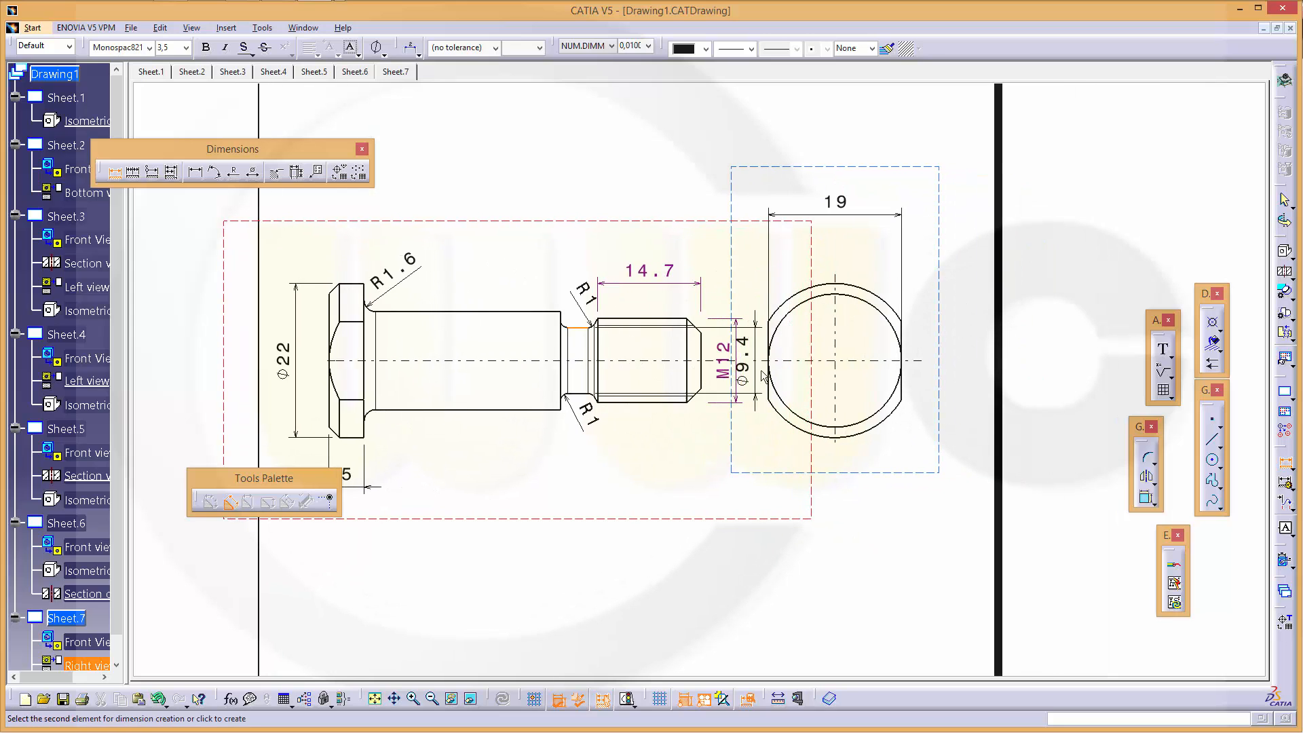
pyautogui.click(759, 379)
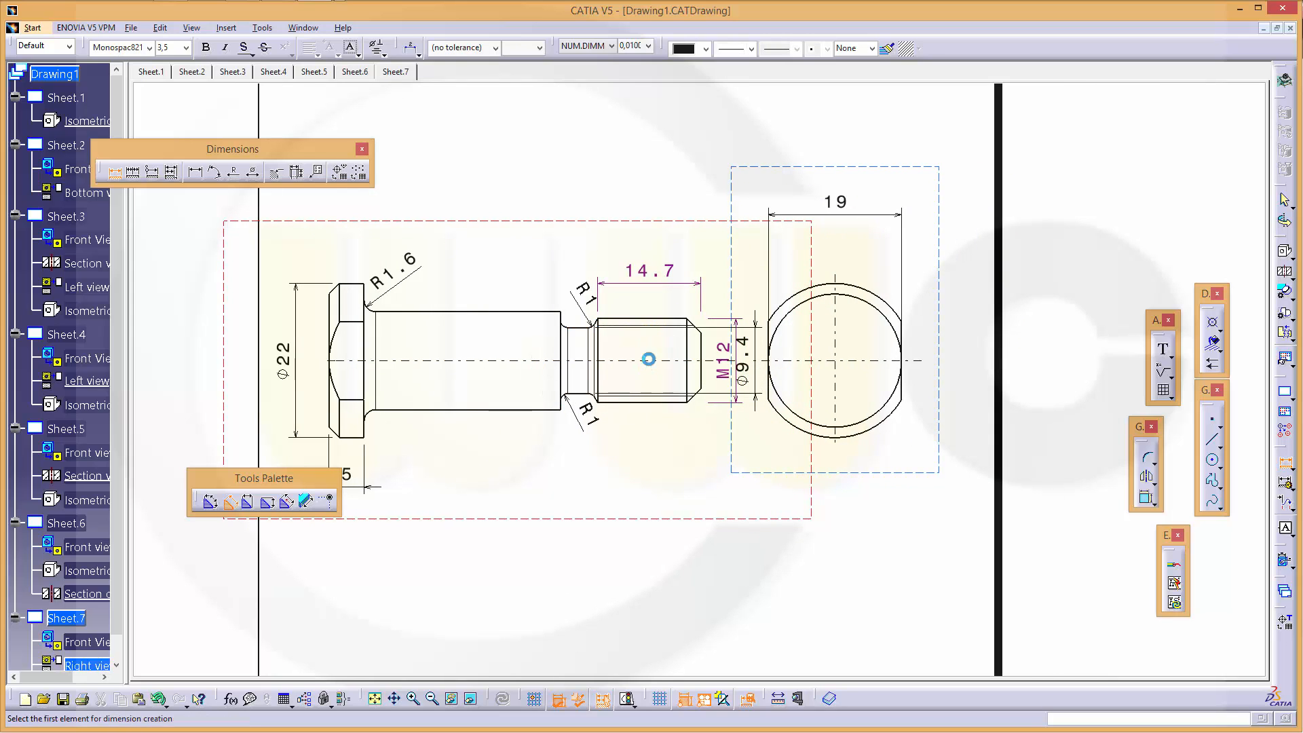
# Place a ⌀12 diameter dimension on the threaded end
pyautogui.click(672, 323)
pyautogui.click(843, 442)
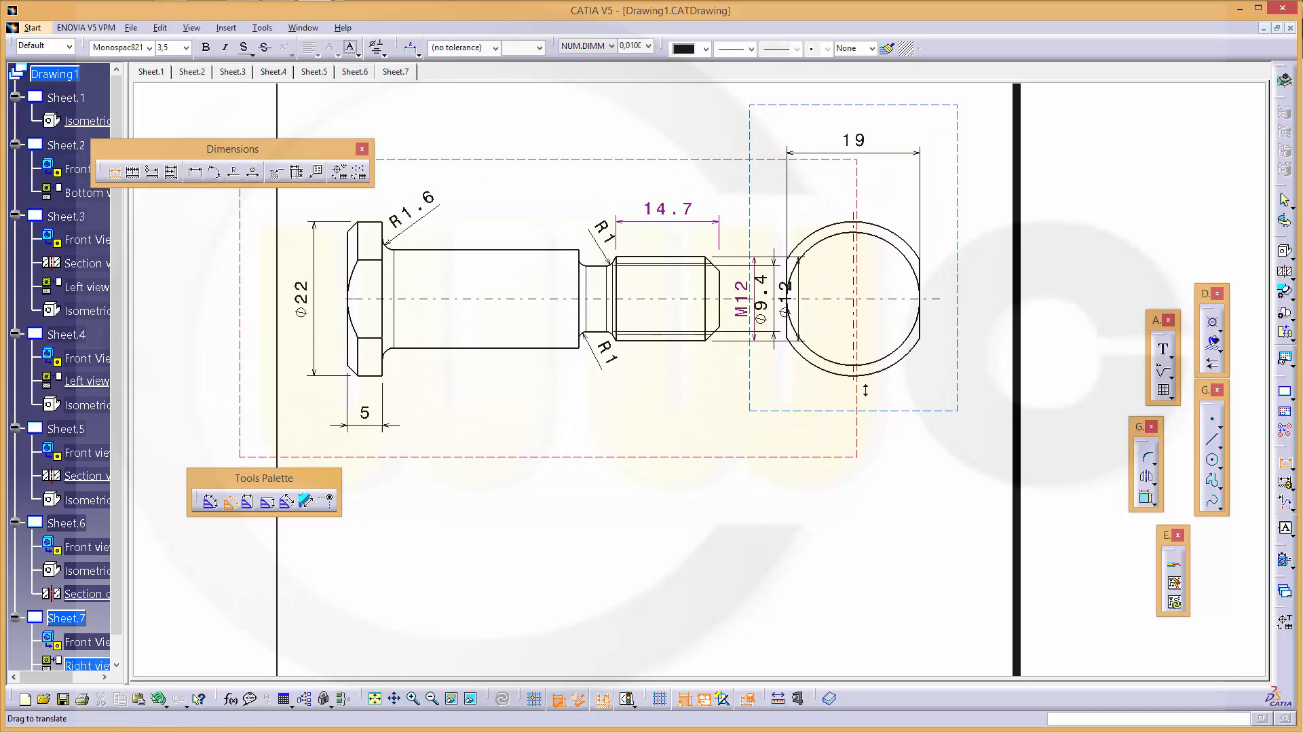
pyautogui.scroll(-4, 855, 443)
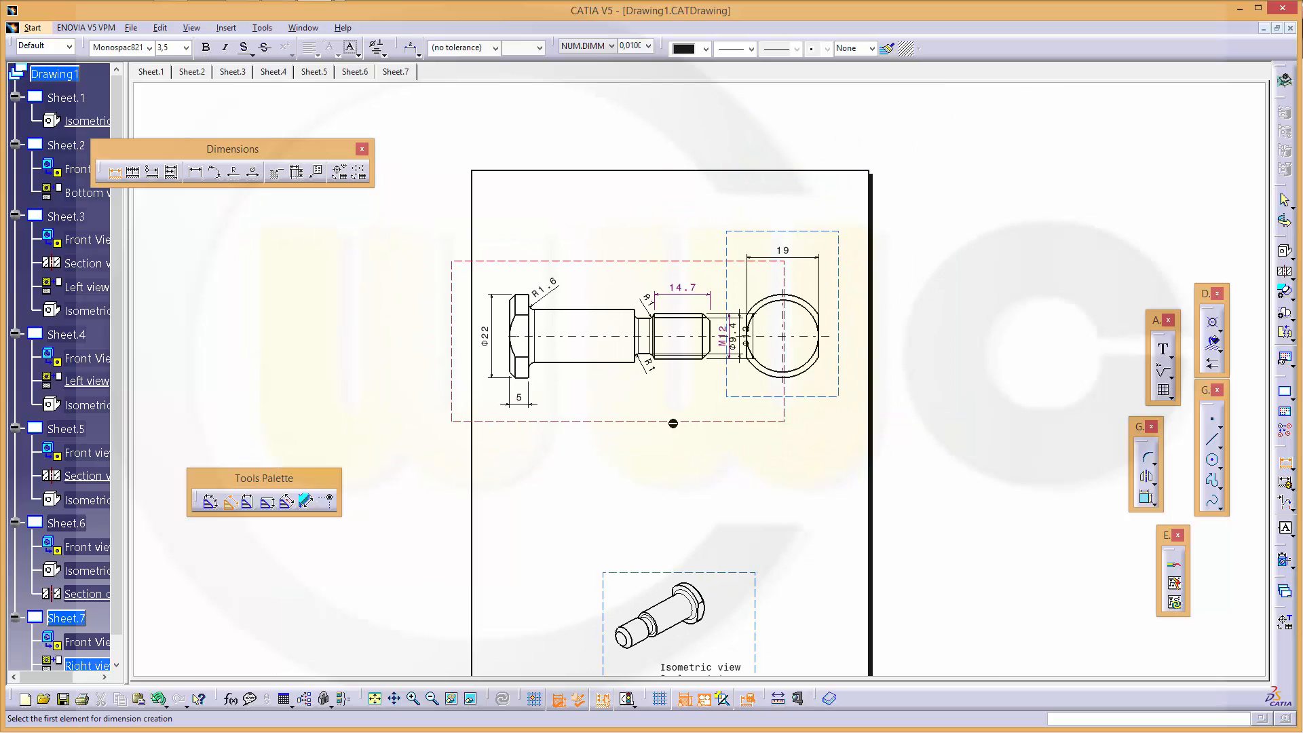
pyautogui.press('Escape')
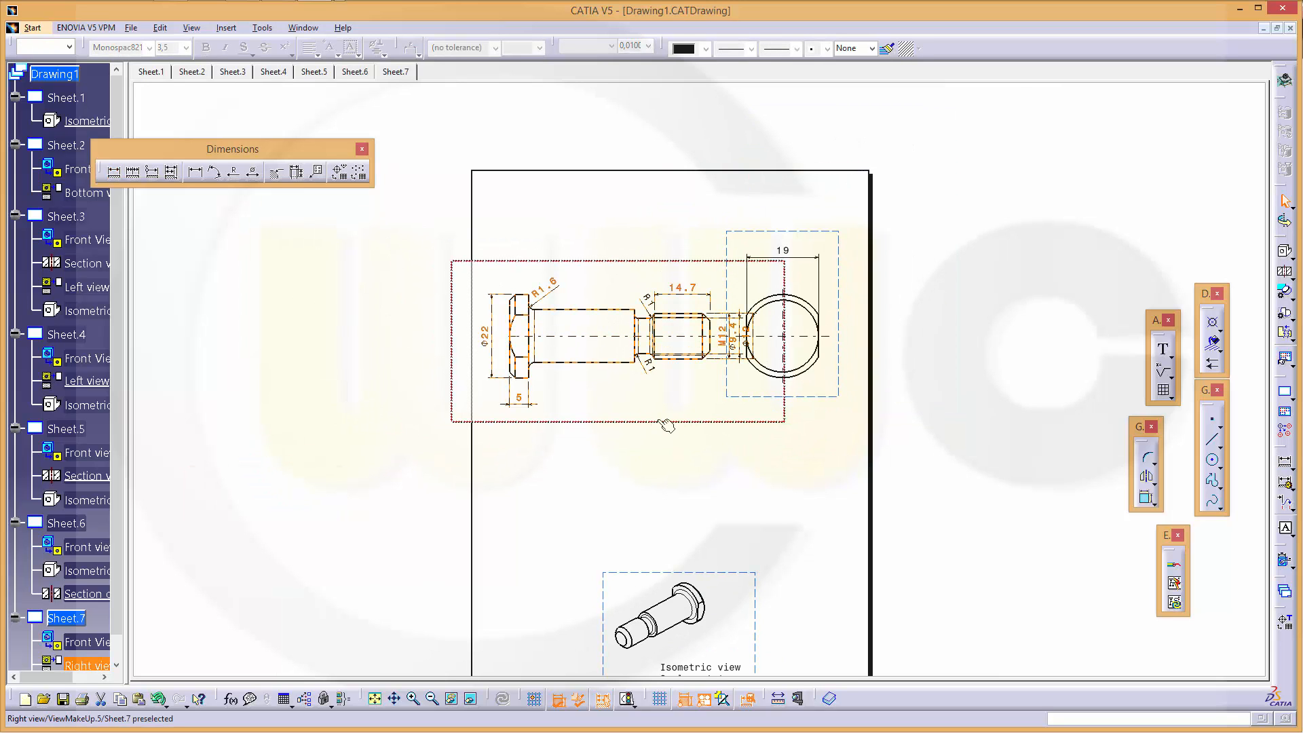
# Reposition the views slightly on the sheet and fit both in view
pyautogui.click(653, 418)
pyautogui.moveTo(808, 402); pyautogui.dragTo(831, 396)
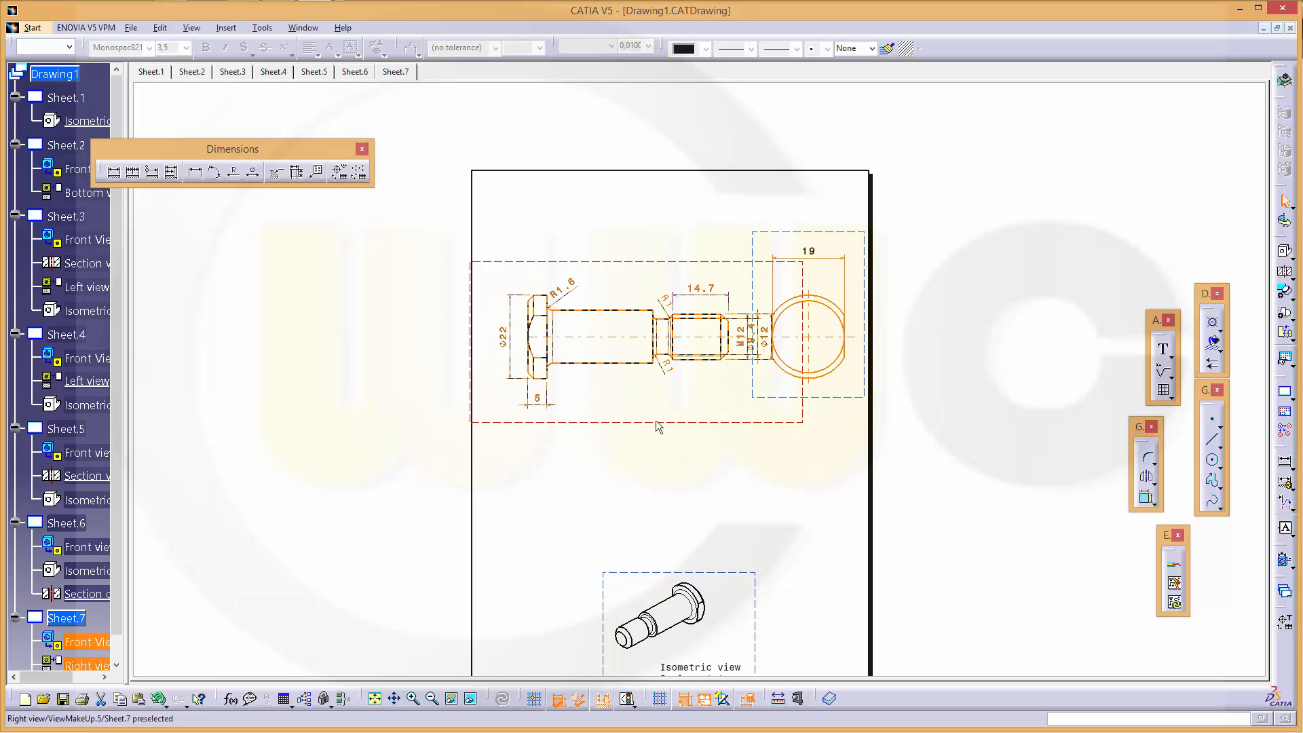
pyautogui.moveTo(653, 420); pyautogui.dragTo(632, 421)
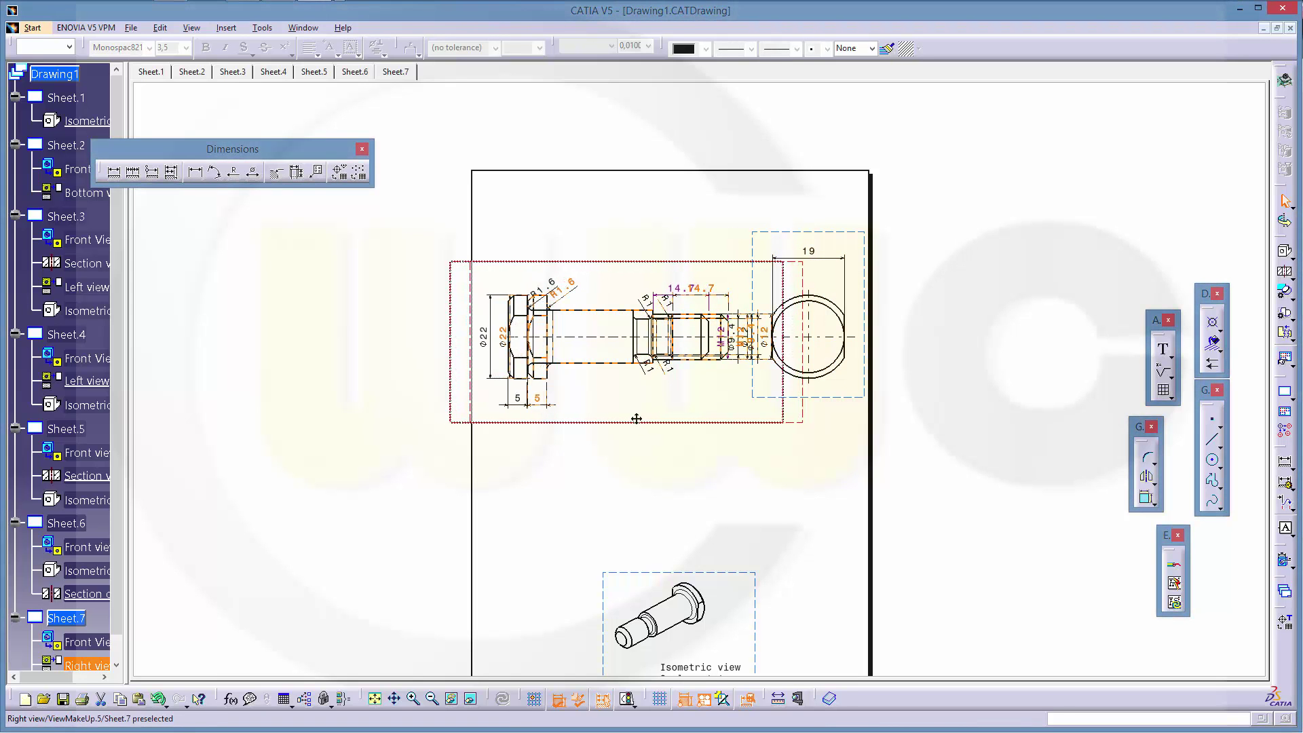
pyautogui.click(690, 469)
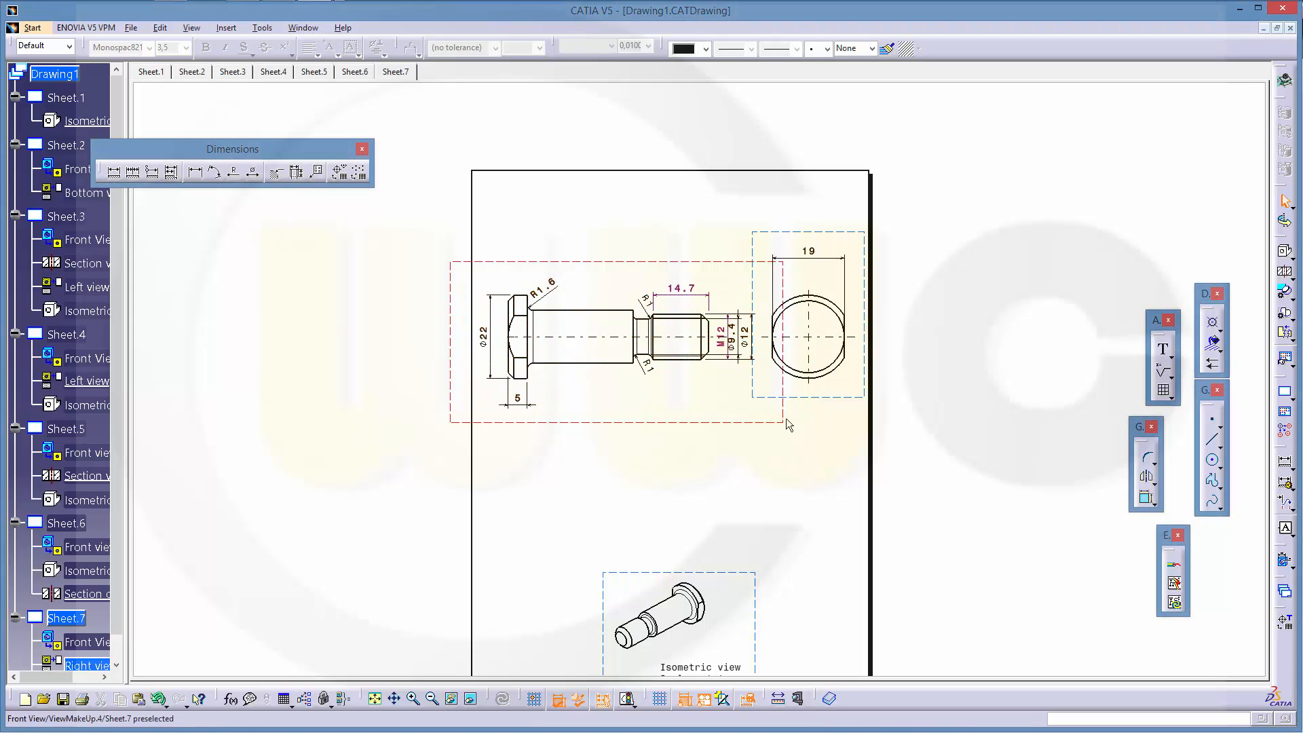
pyautogui.scroll(3, 748, 467)
pyautogui.scroll(3, 753, 407)
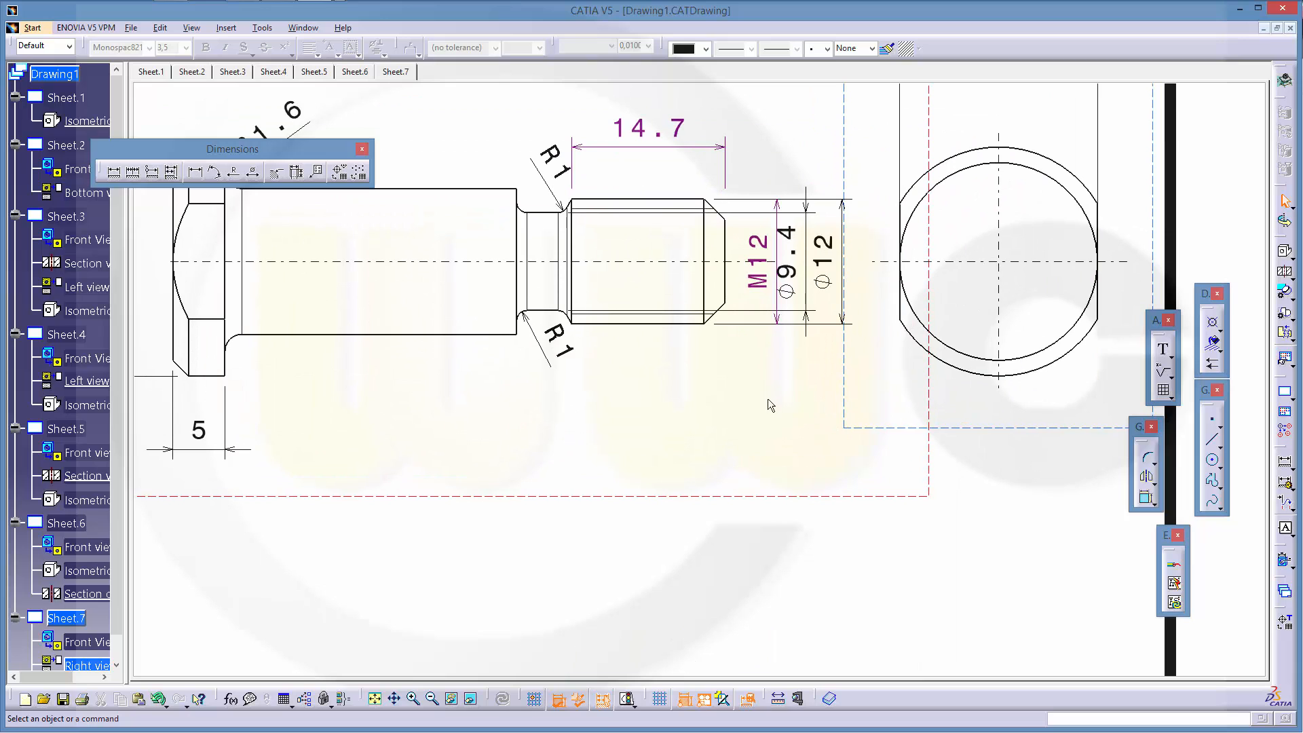
pyautogui.keyDown('ctrl'); pyautogui.moveTo(769, 402); pyautogui.dragTo(777, 425, button='middle'); pyautogui.keyUp('ctrl')
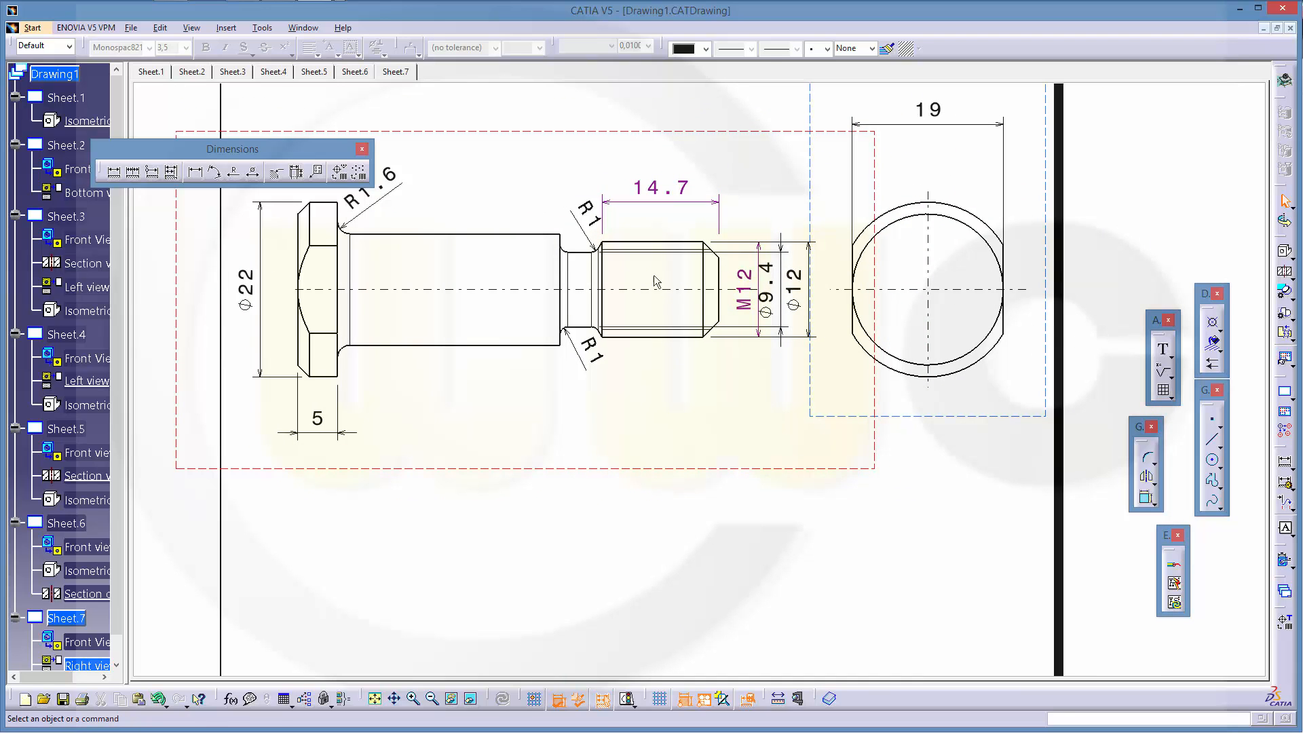
# Create an angle dimension between the thread chamfer edge and the thread's top line
pyautogui.click(114, 170)
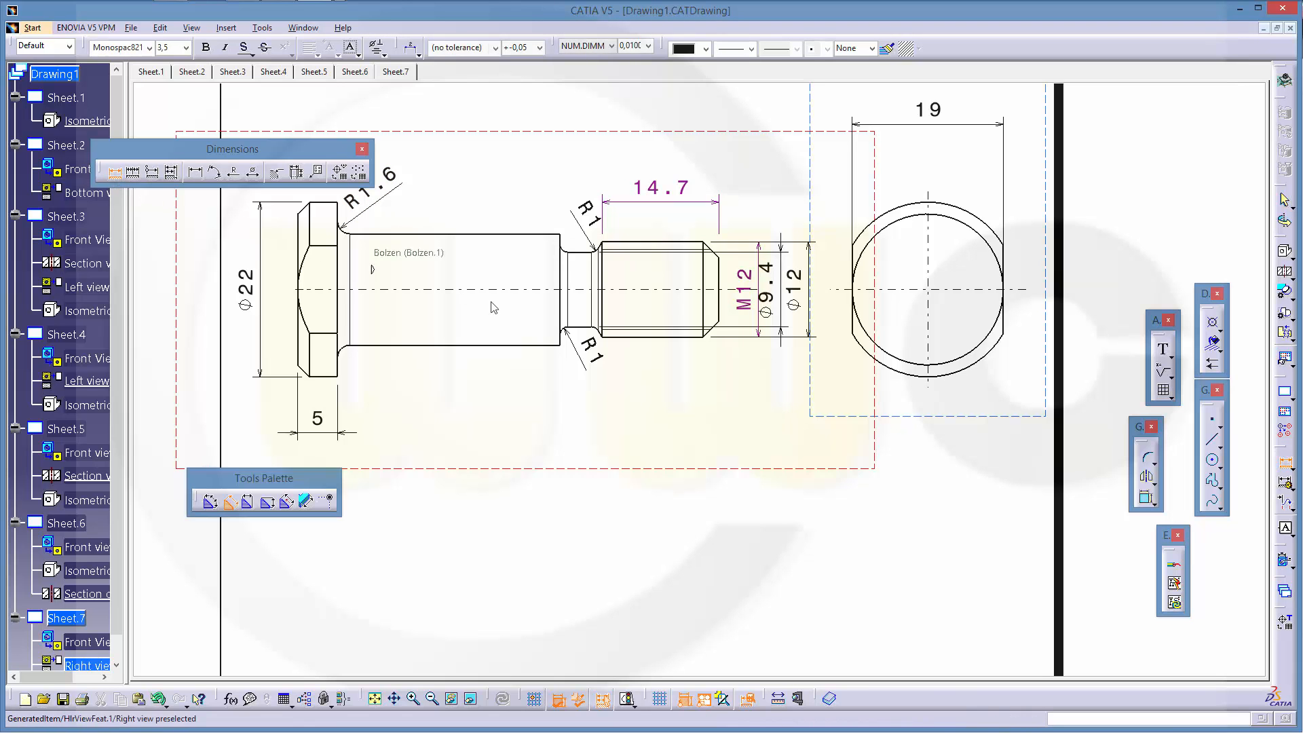
pyautogui.moveTo(629, 348)
pyautogui.keyDown('ctrl'); pyautogui.mouseDown(button='middle')
pyautogui.moveTo(763, 258)
pyautogui.moveTo(670, 269)
pyautogui.mouseUp(button='middle'); pyautogui.keyUp('ctrl')
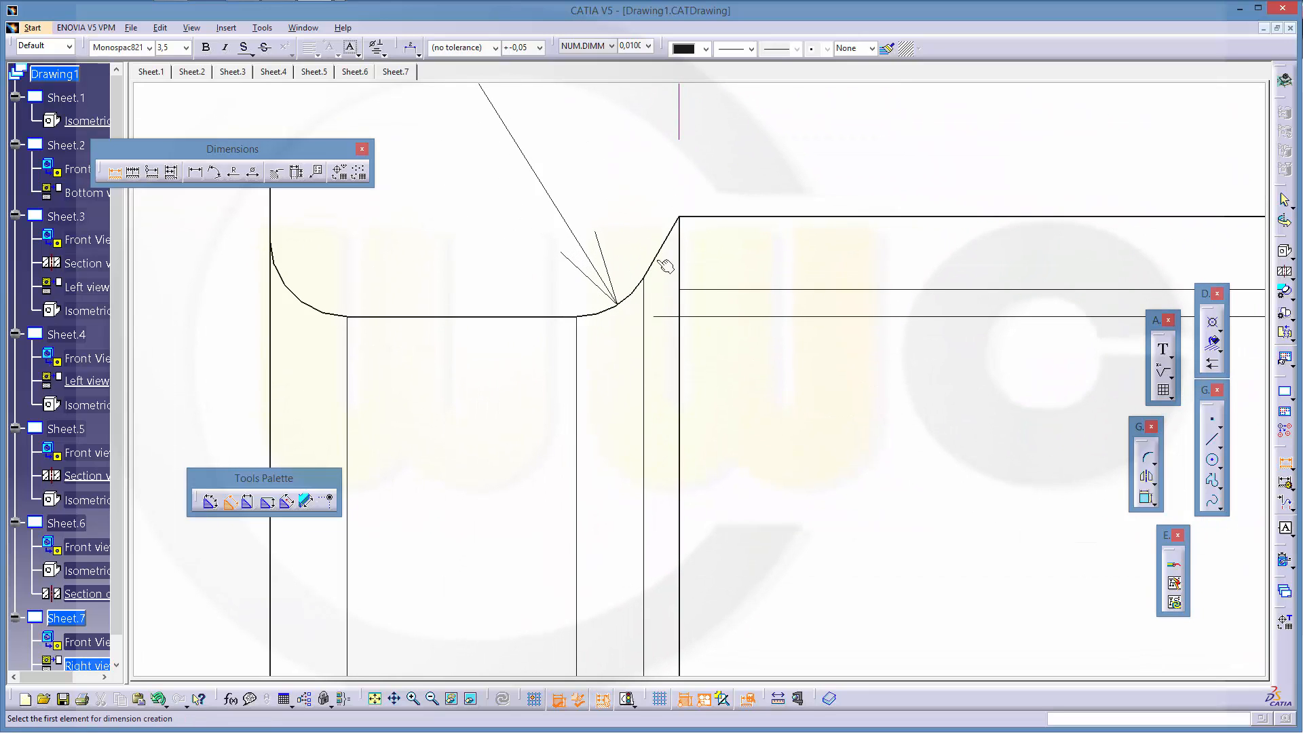
pyautogui.click(662, 265)
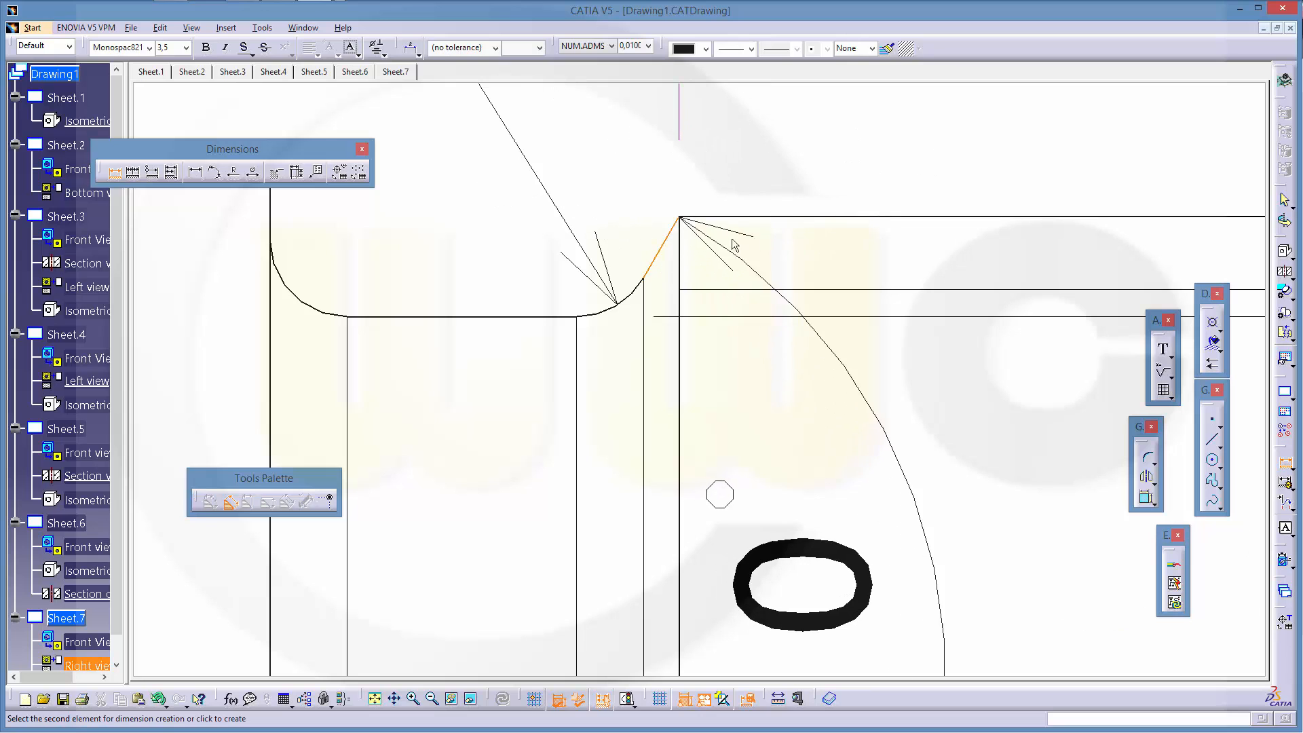
pyautogui.click(792, 224)
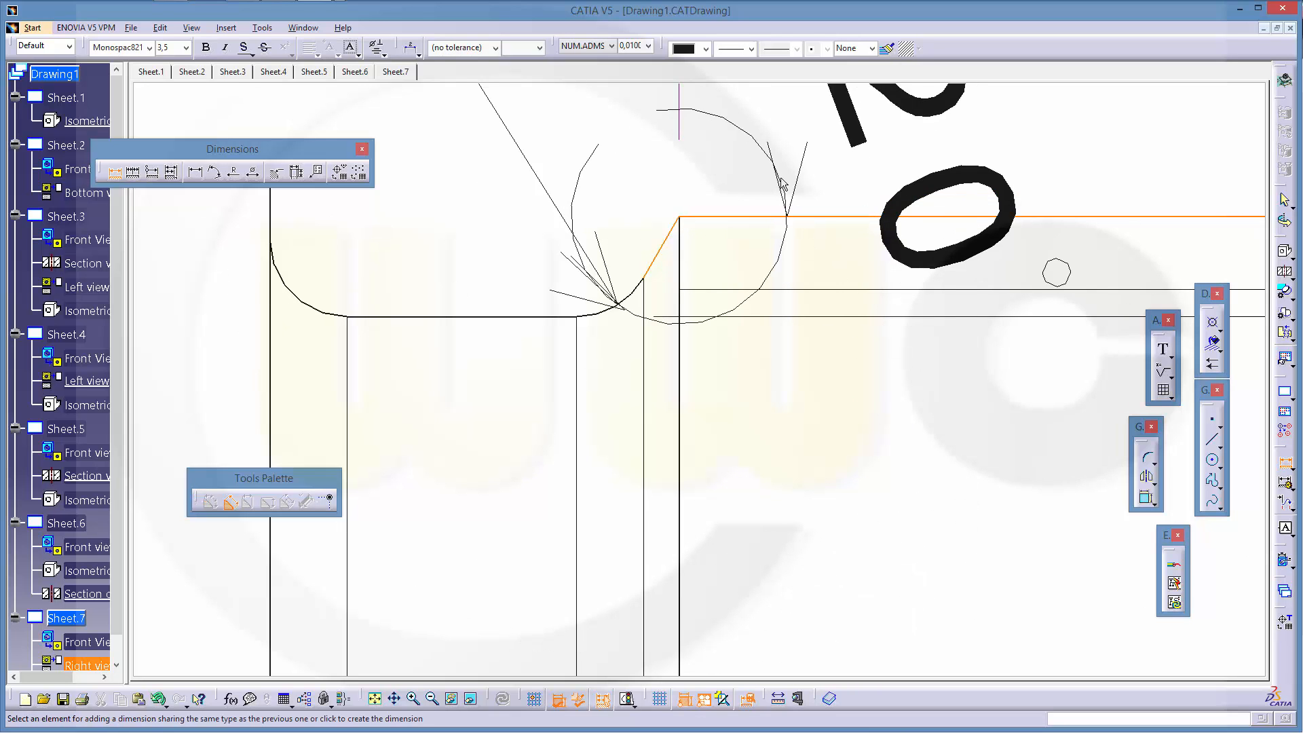
pyautogui.moveTo(713, 203); pyautogui.dragTo(771, 371, button='middle')
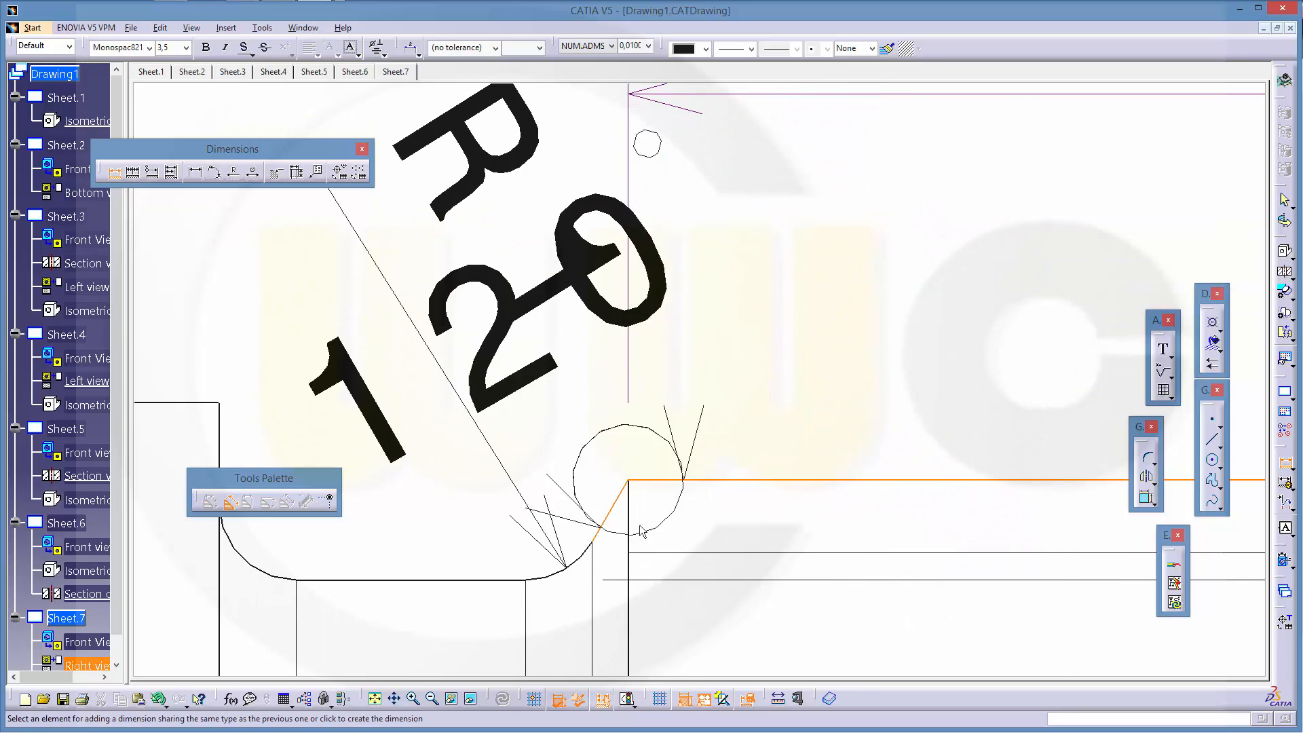
pyautogui.scroll(-3, 609, 542)
pyautogui.moveTo(570, 458); pyautogui.dragTo(610, 516, button='middle')
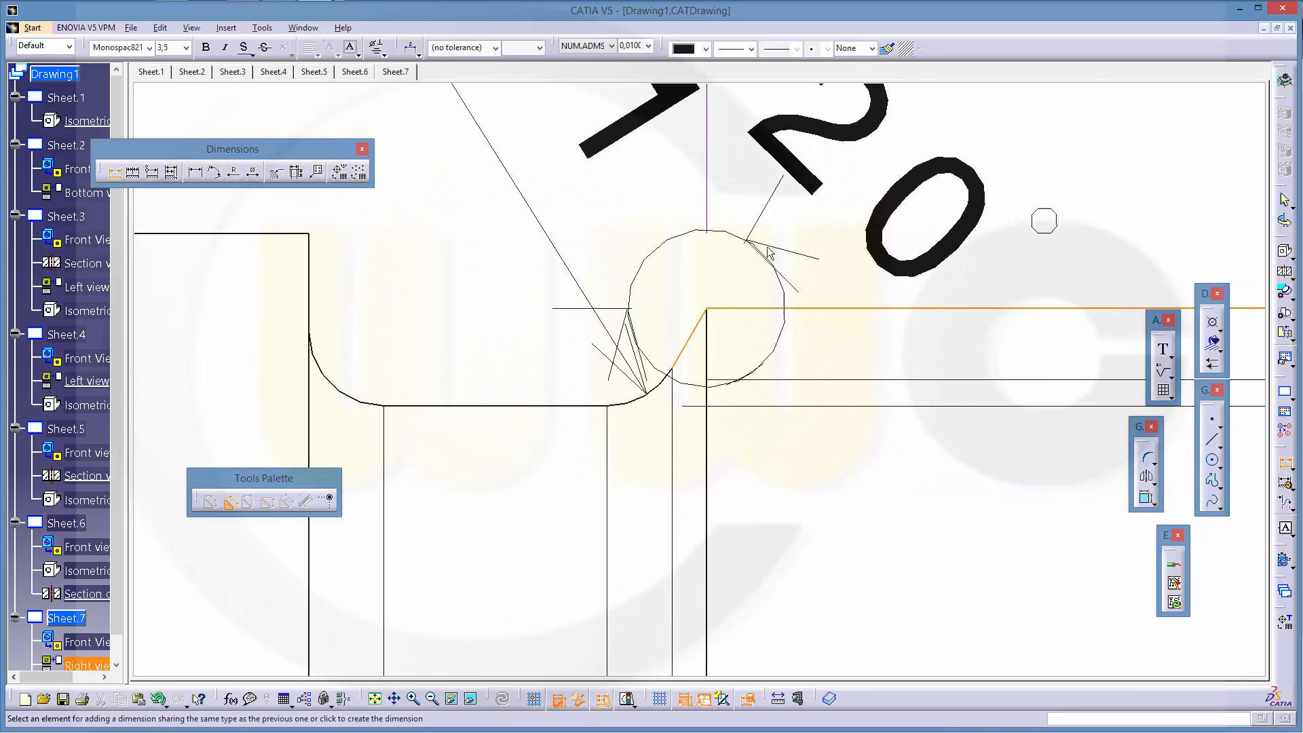
# Cycle complementary and angle-sector options until the chamfer angle reads 60°
pyautogui.rightClick(728, 236)
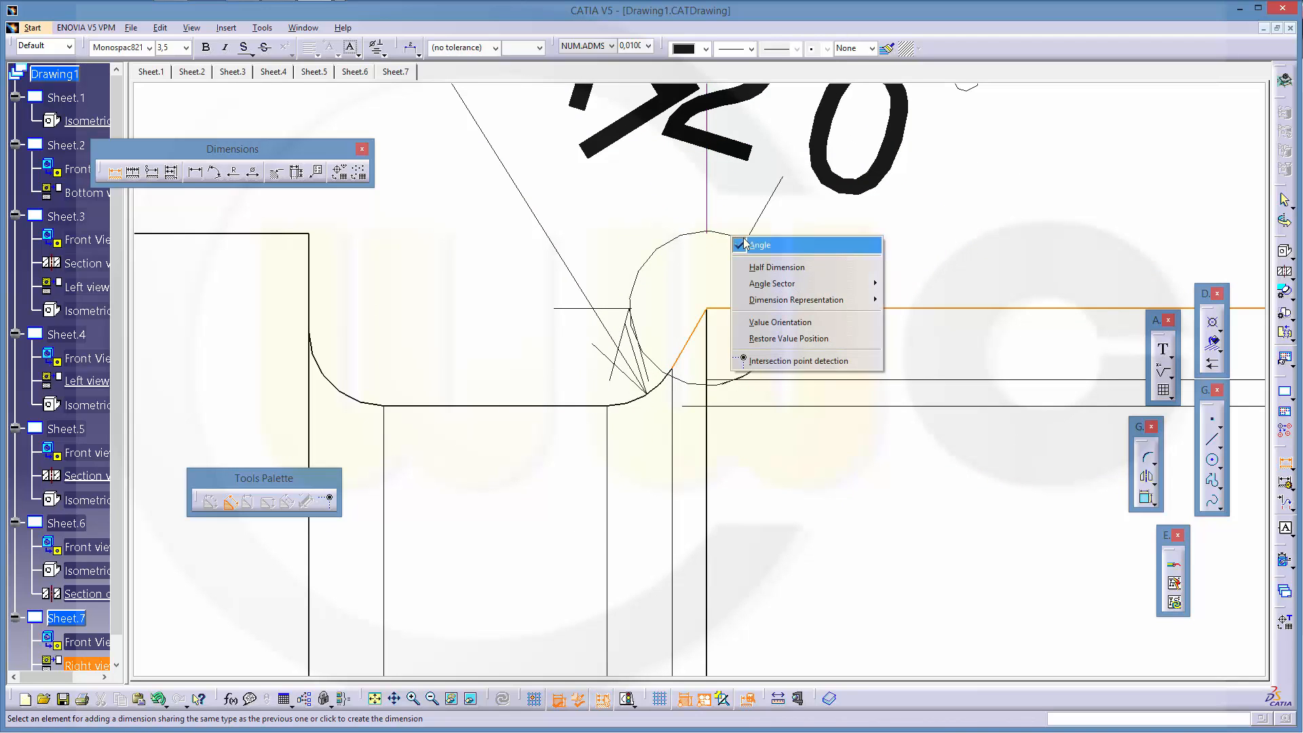
pyautogui.moveTo(773, 283)
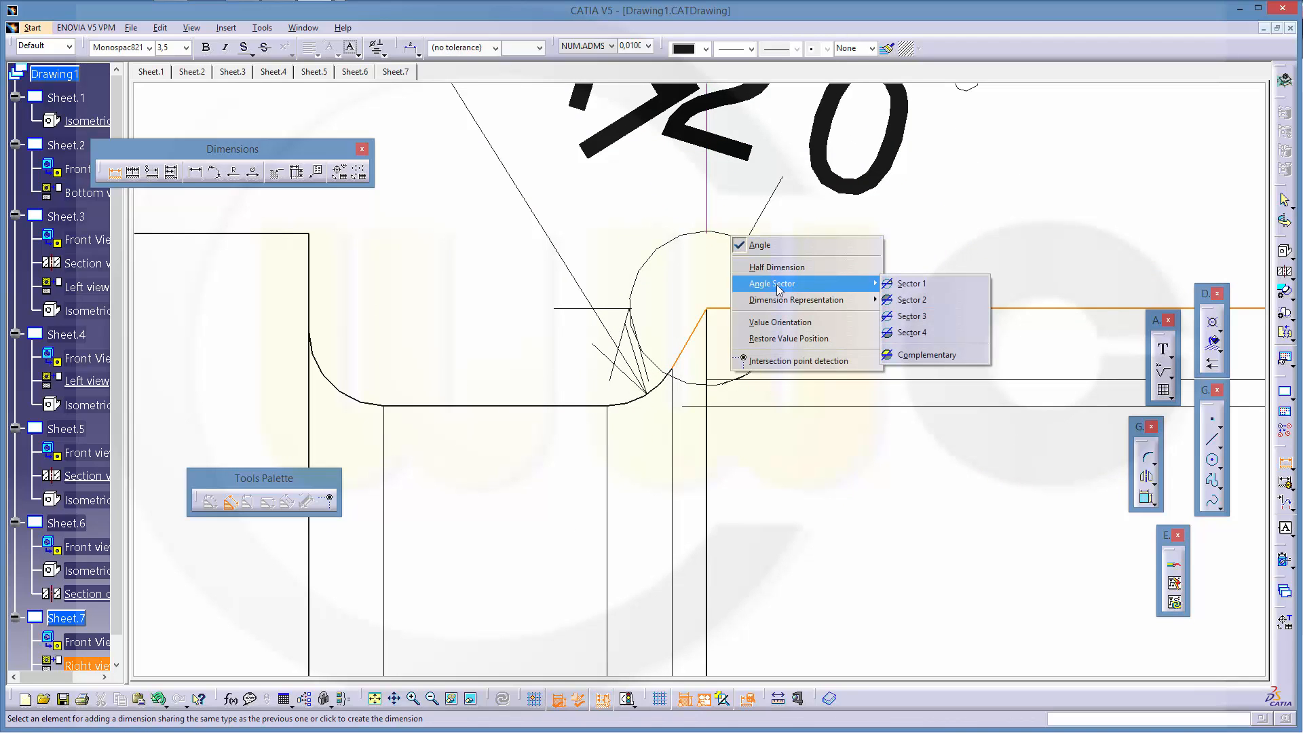
pyautogui.click(926, 354)
pyautogui.rightClick(826, 262)
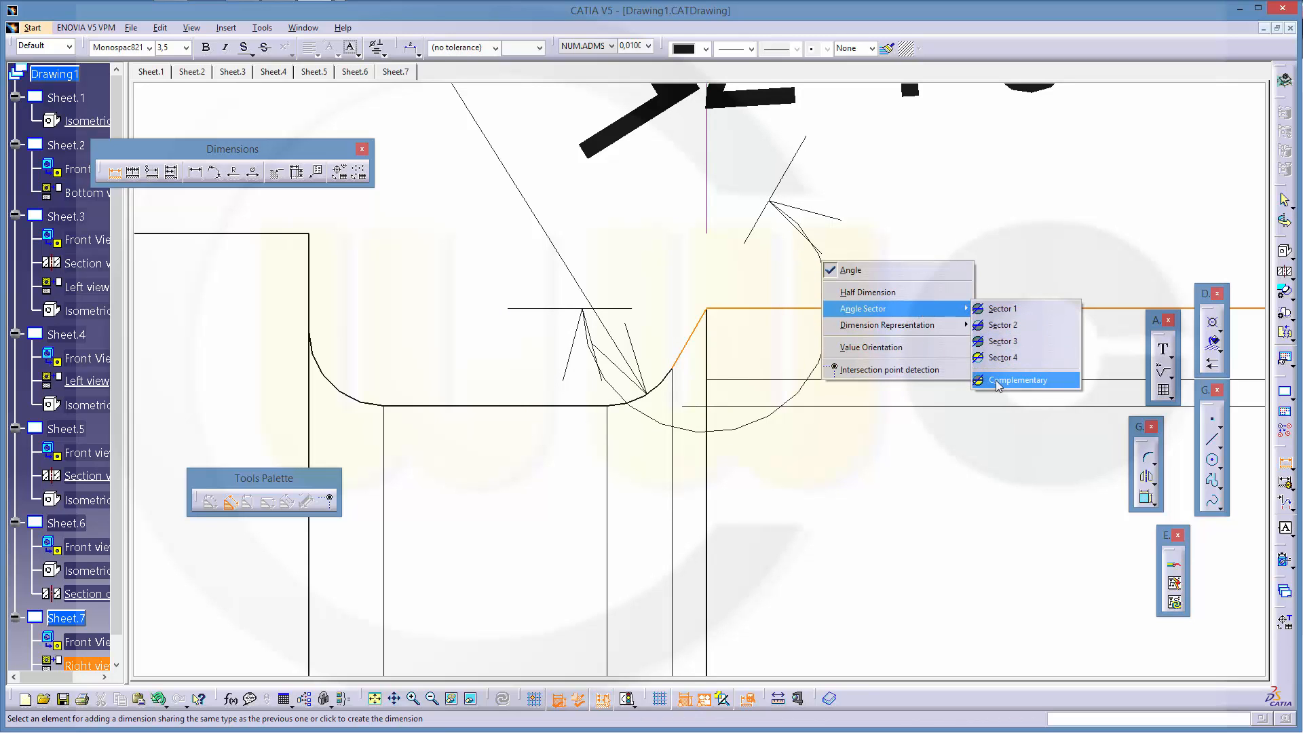
pyautogui.click(1016, 380)
pyautogui.rightClick(959, 293)
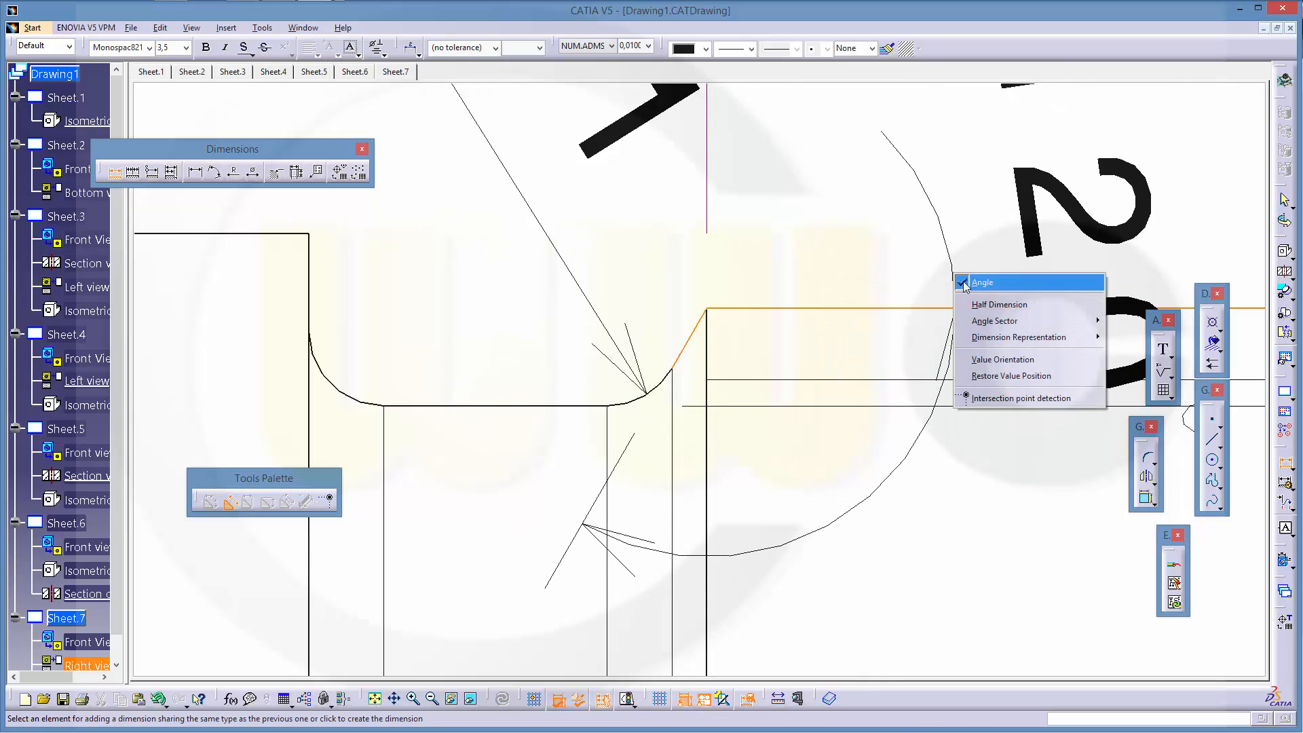
pyautogui.moveTo(995, 320)
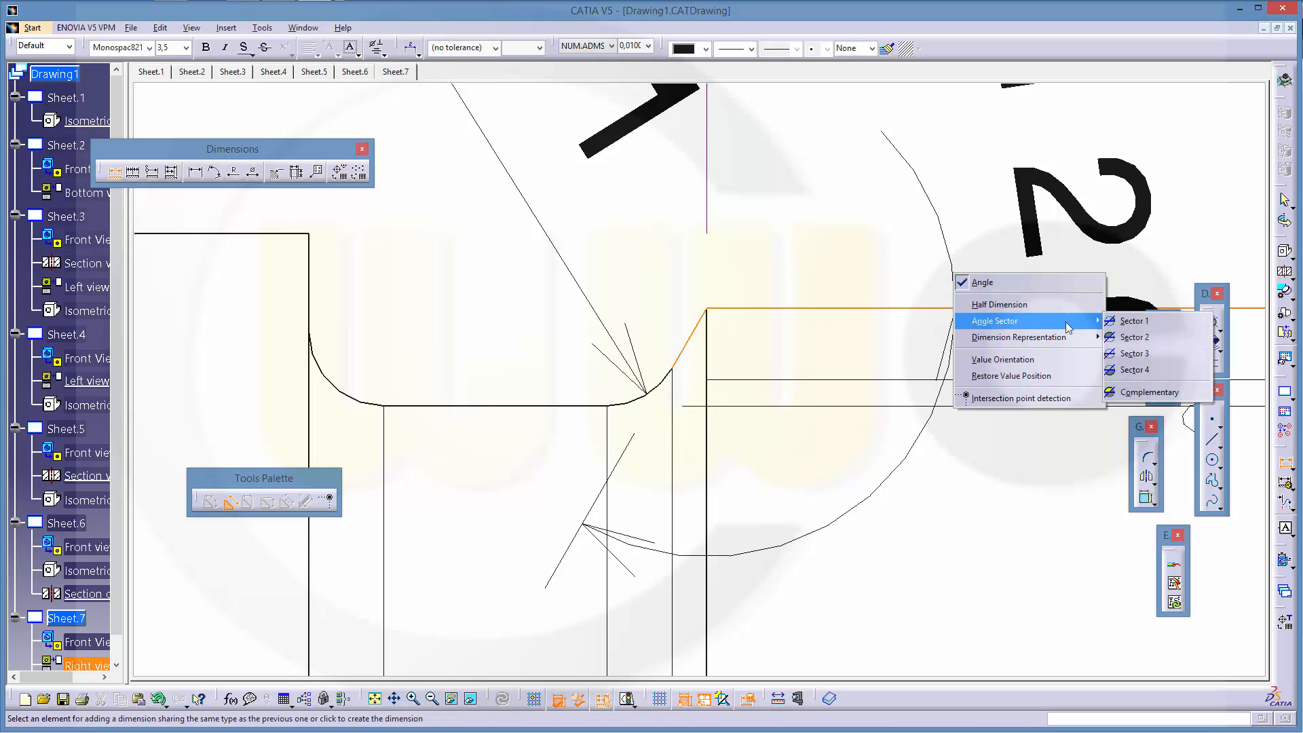
pyautogui.click(1128, 324)
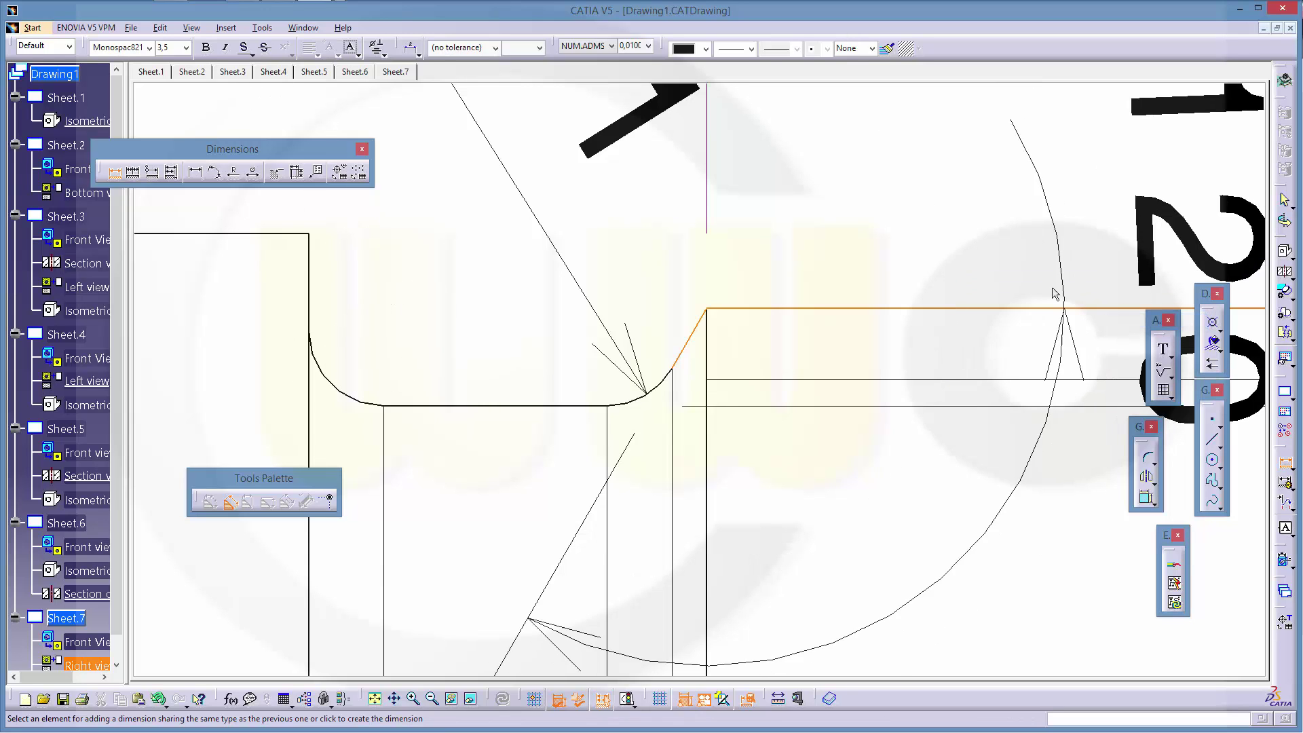
pyautogui.rightClick(937, 235)
pyautogui.moveTo(977, 282)
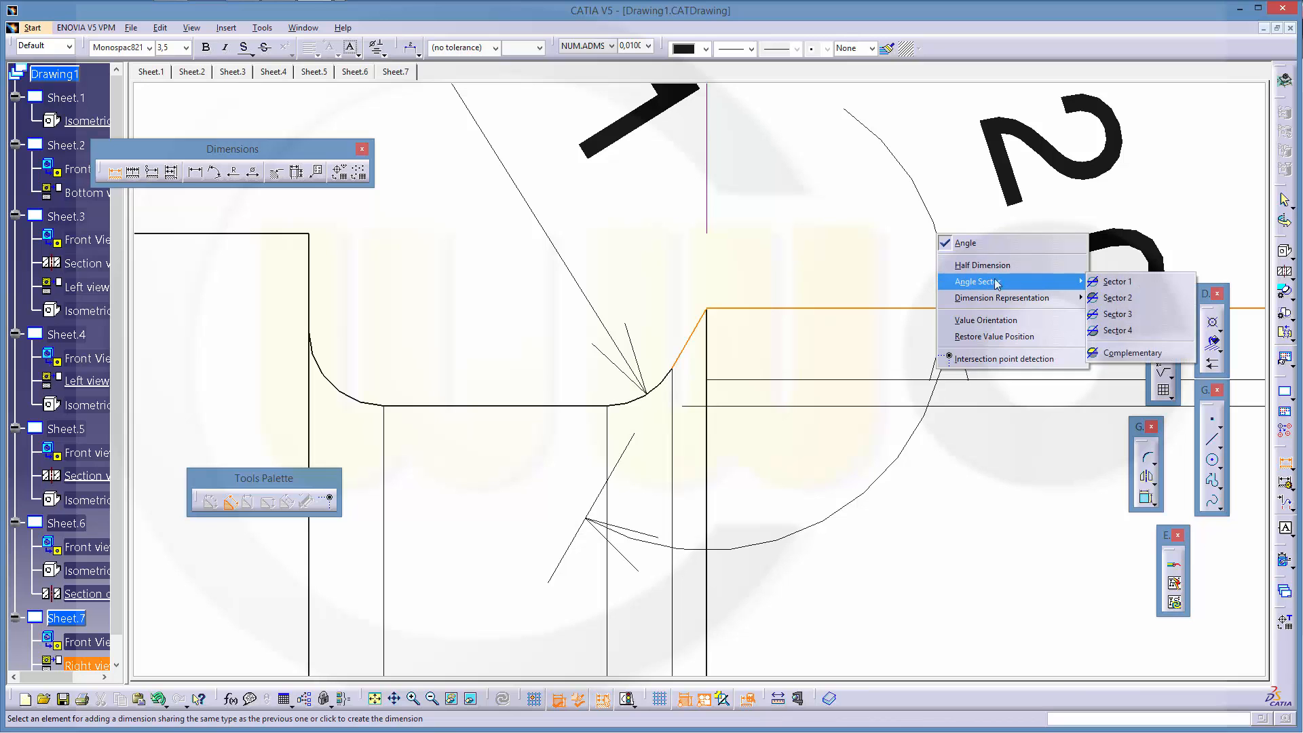
pyautogui.click(1104, 305)
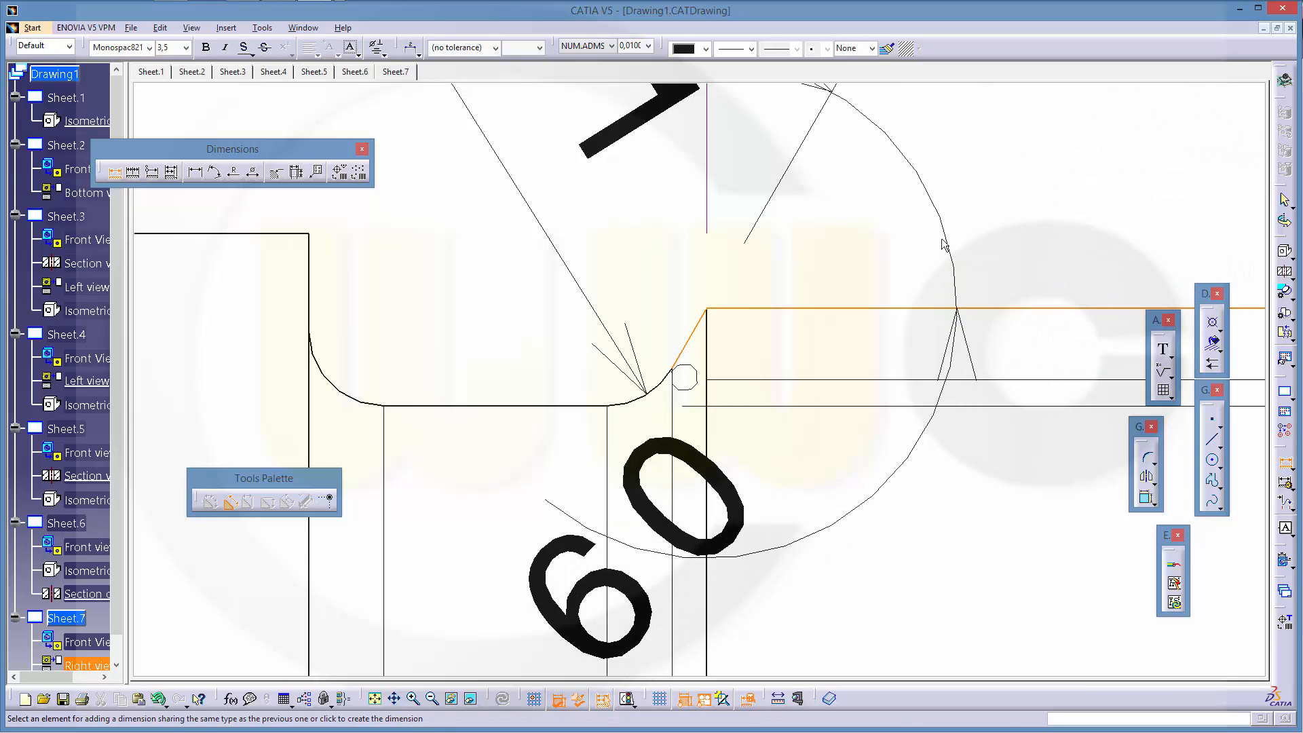
pyautogui.moveTo(916, 276); pyautogui.dragTo(959, 308, button='middle')
pyautogui.scroll(-5, 958, 308)
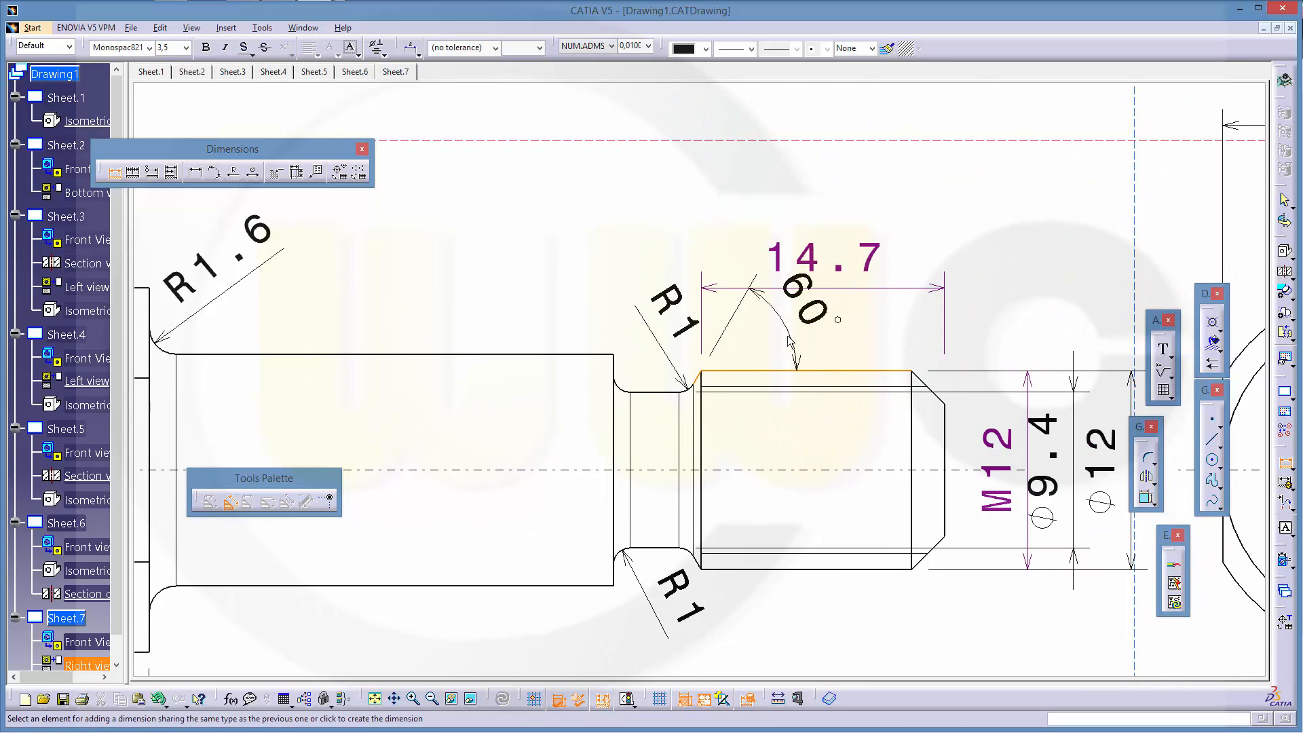
# Fix the 60° angle, then raise the 14.7 dimension clear of it
pyautogui.click(789, 336)
pyautogui.scroll(-3, 876, 338)
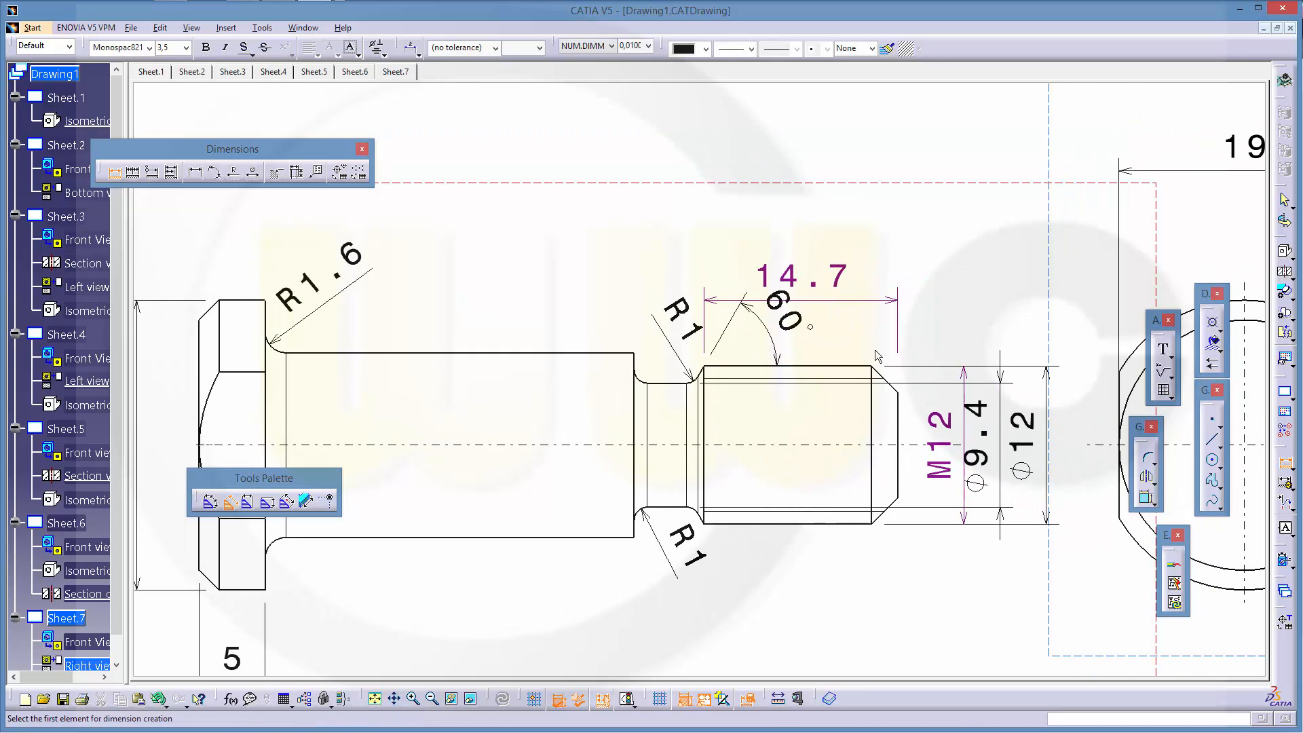
pyautogui.press('Escape')
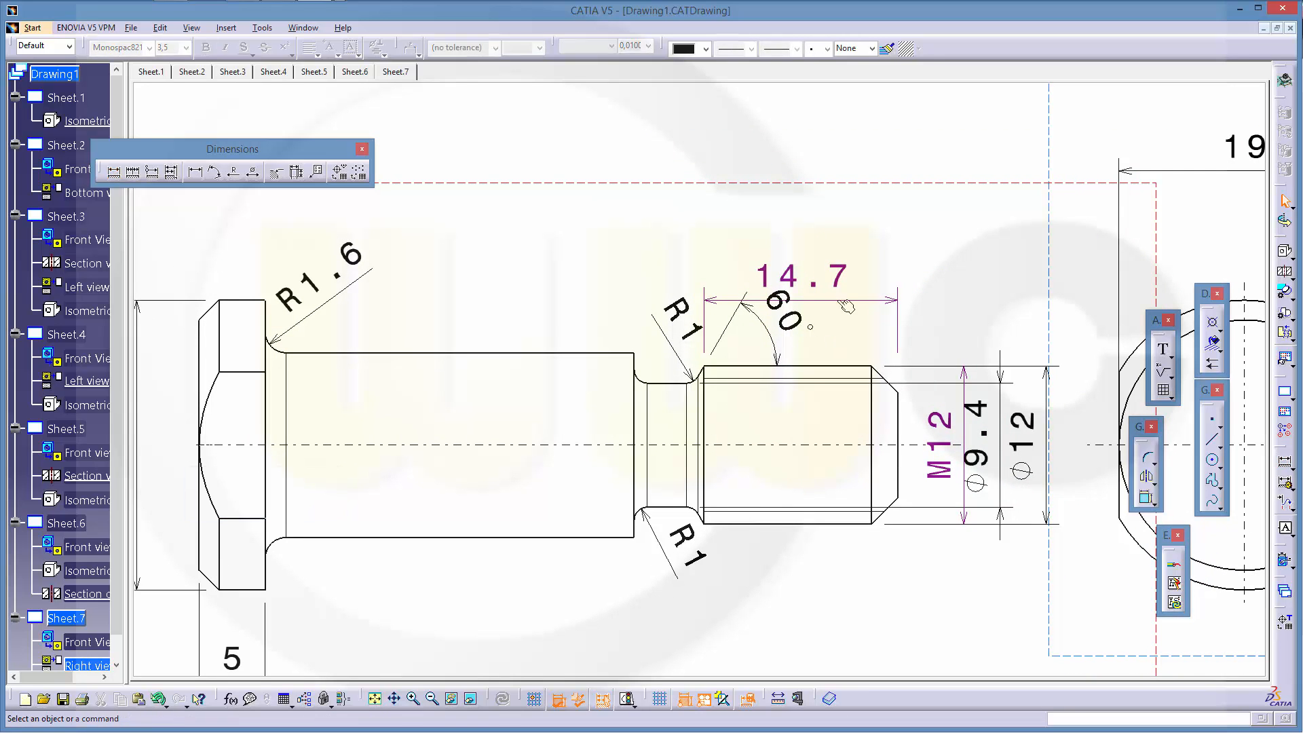
pyautogui.moveTo(843, 306); pyautogui.dragTo(843, 271)
pyautogui.click(764, 428)
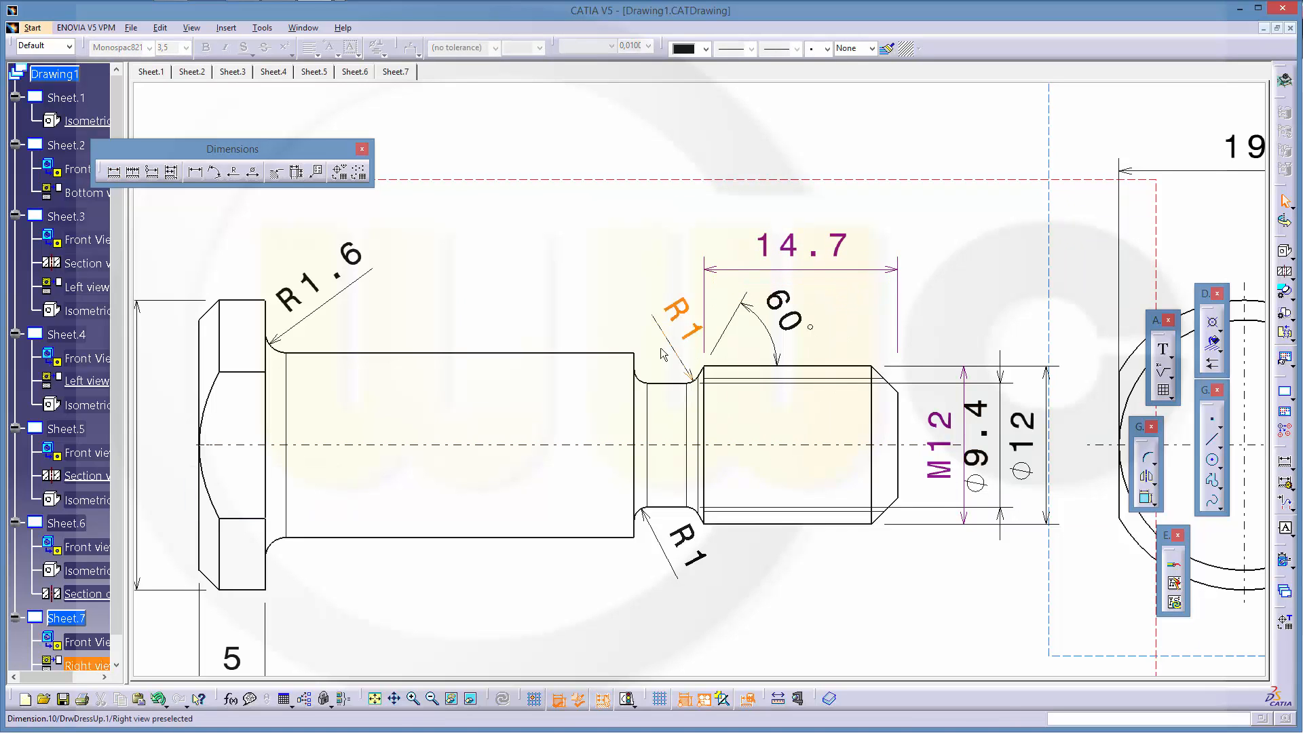
pyautogui.click(132, 171)
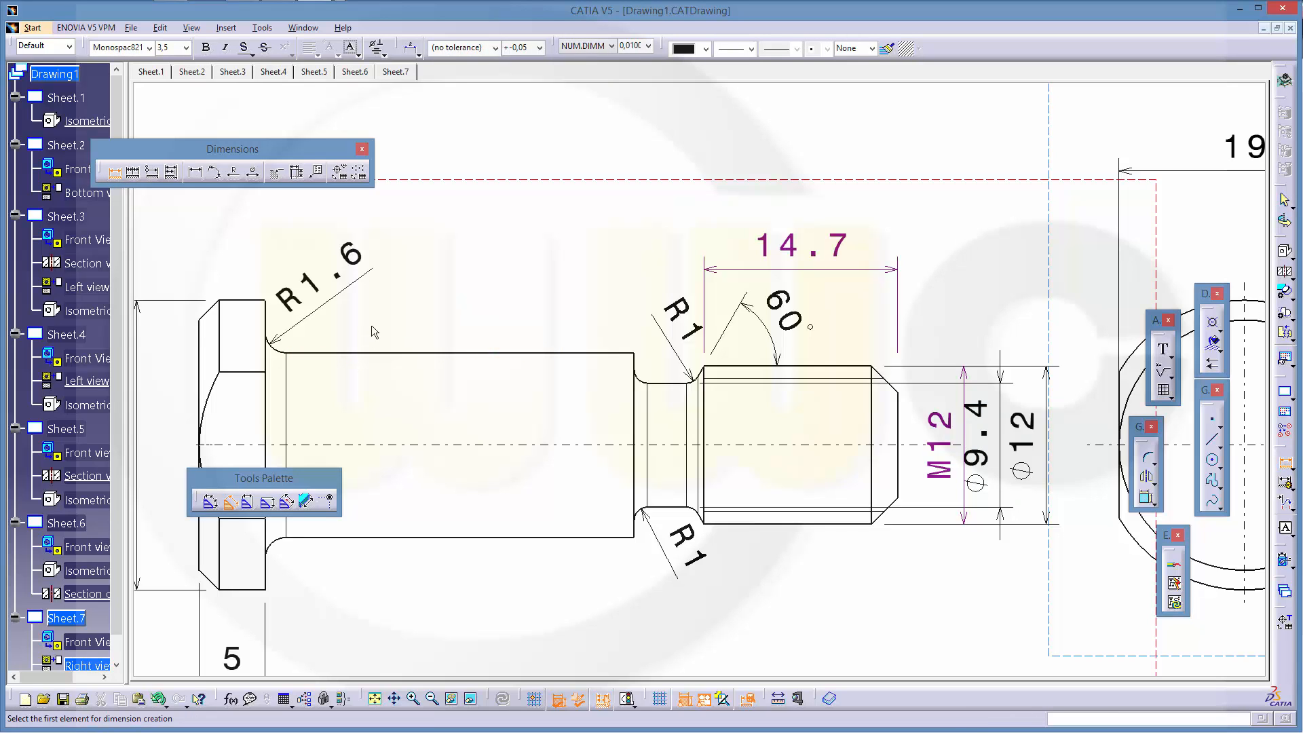
# Dimension the neck width 5.3, neck-to-end length 20 and overall length 53 below the view
pyautogui.click(635, 532)
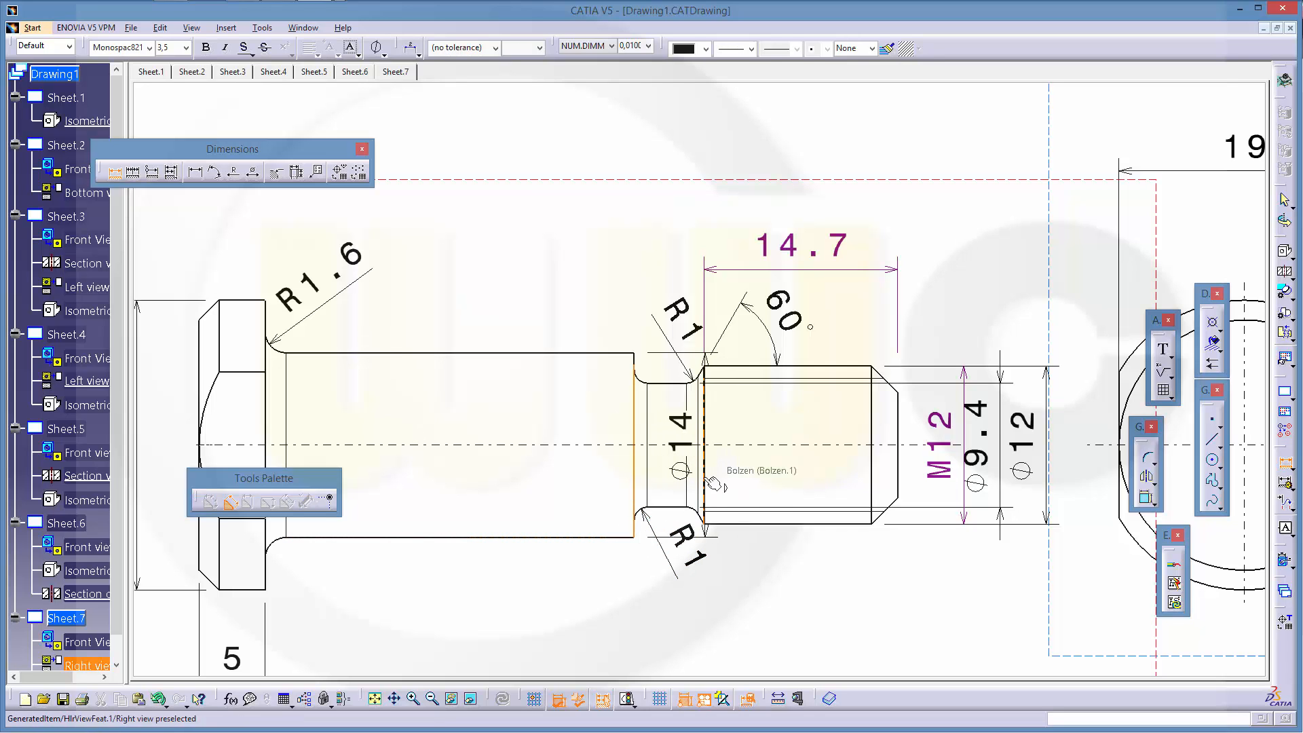
pyautogui.click(702, 453)
pyautogui.moveTo(685, 600); pyautogui.dragTo(741, 442, button='middle')
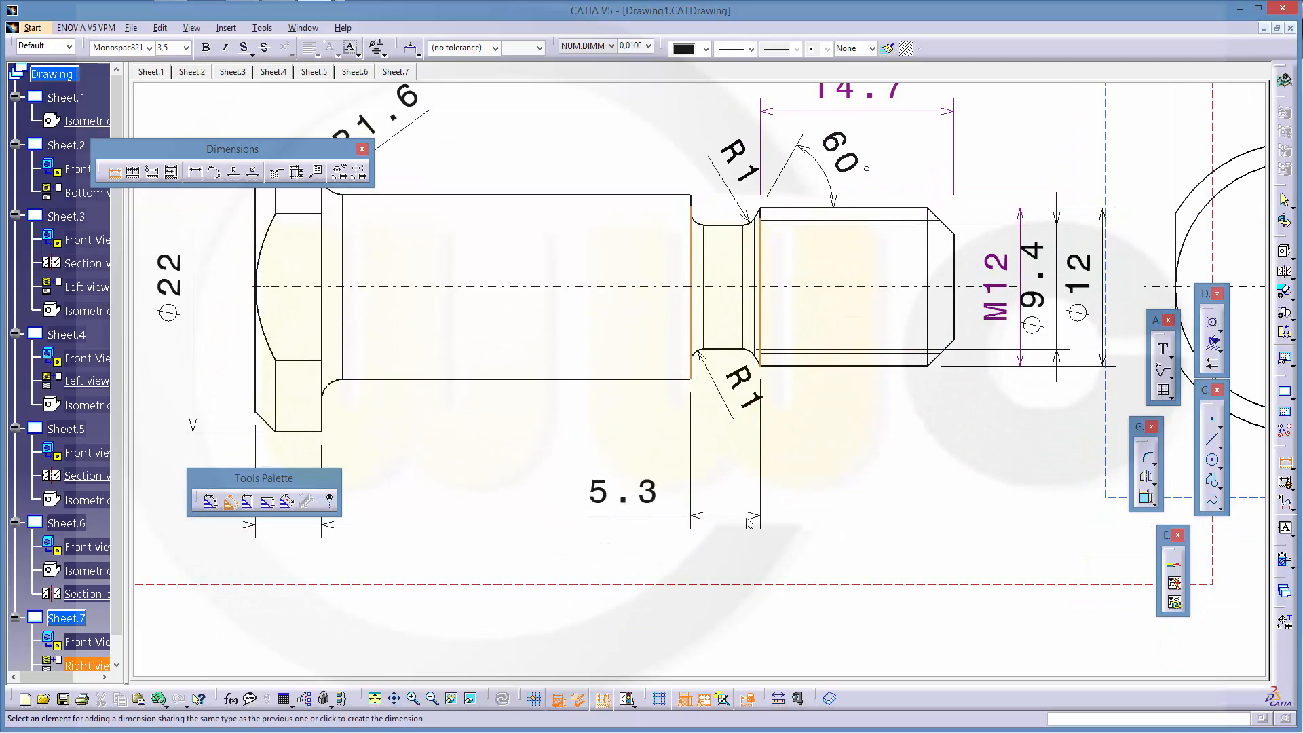
pyautogui.click(738, 526)
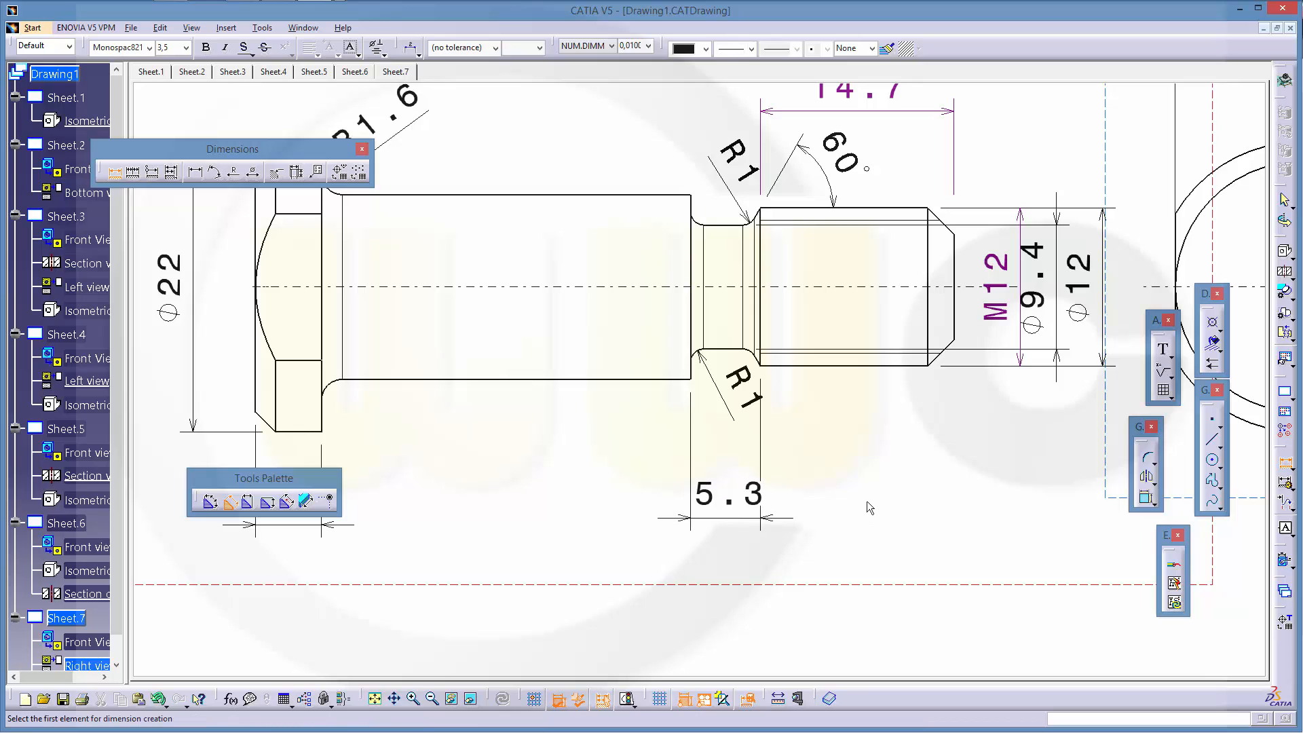
pyautogui.click(764, 325)
pyautogui.click(954, 305)
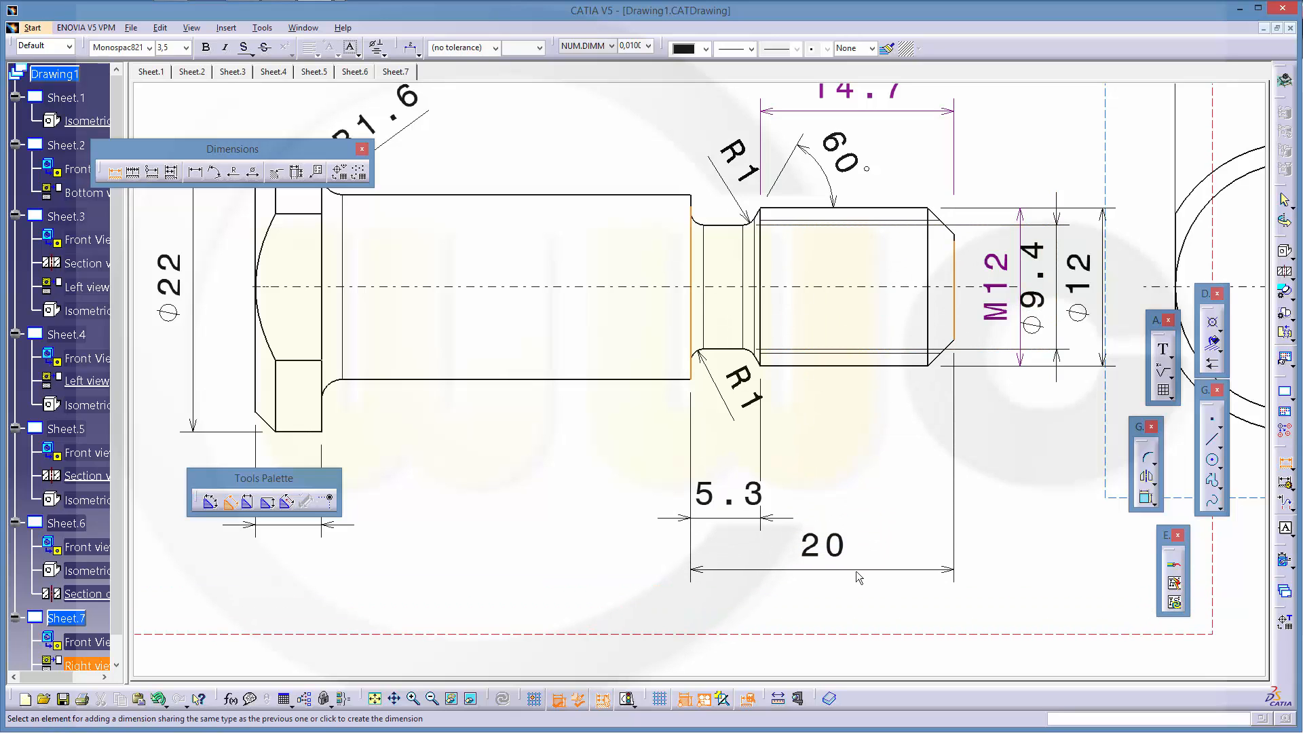
pyautogui.click(857, 571)
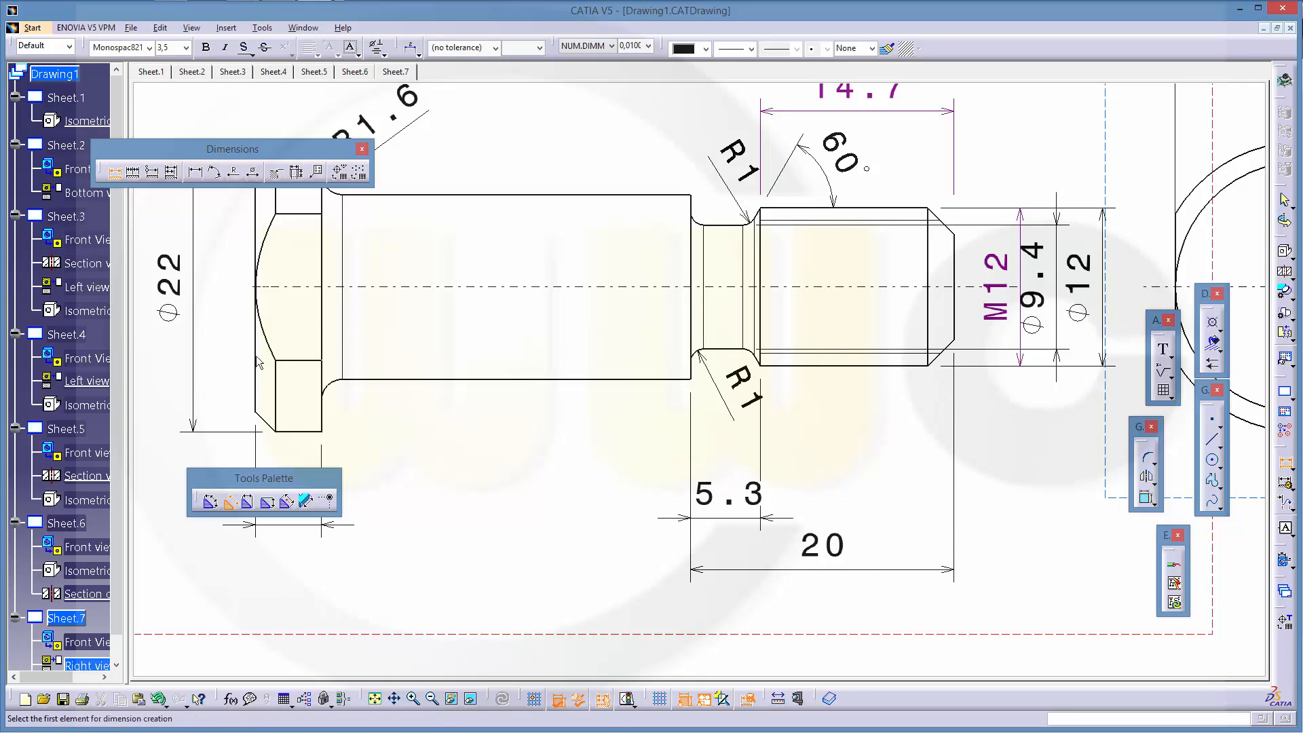
pyautogui.click(759, 392)
pyautogui.click(952, 285)
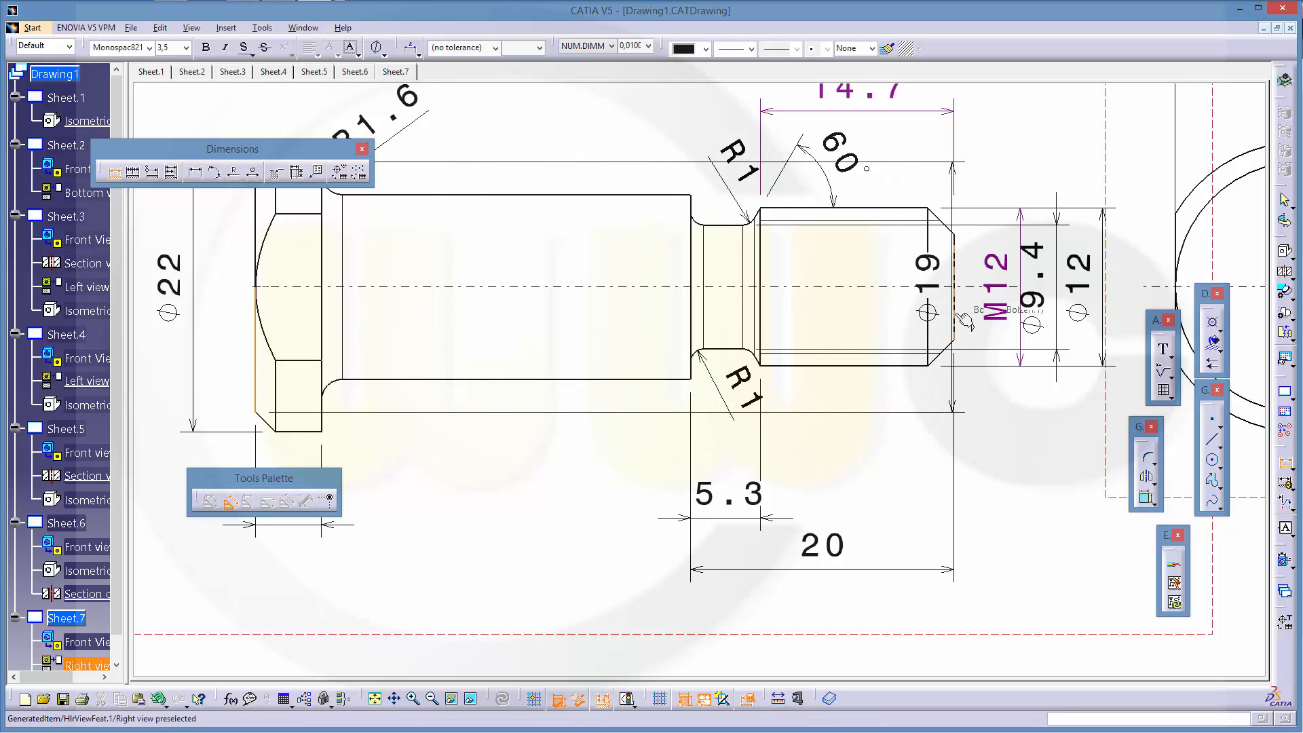
pyautogui.click(729, 628)
# Zoom out so the whole dimensioned sheet with all three views is visible
pyautogui.keyDown('ctrl'); pyautogui.moveTo(960, 566); pyautogui.dragTo(964, 634, button='middle'); pyautogui.keyUp('ctrl')
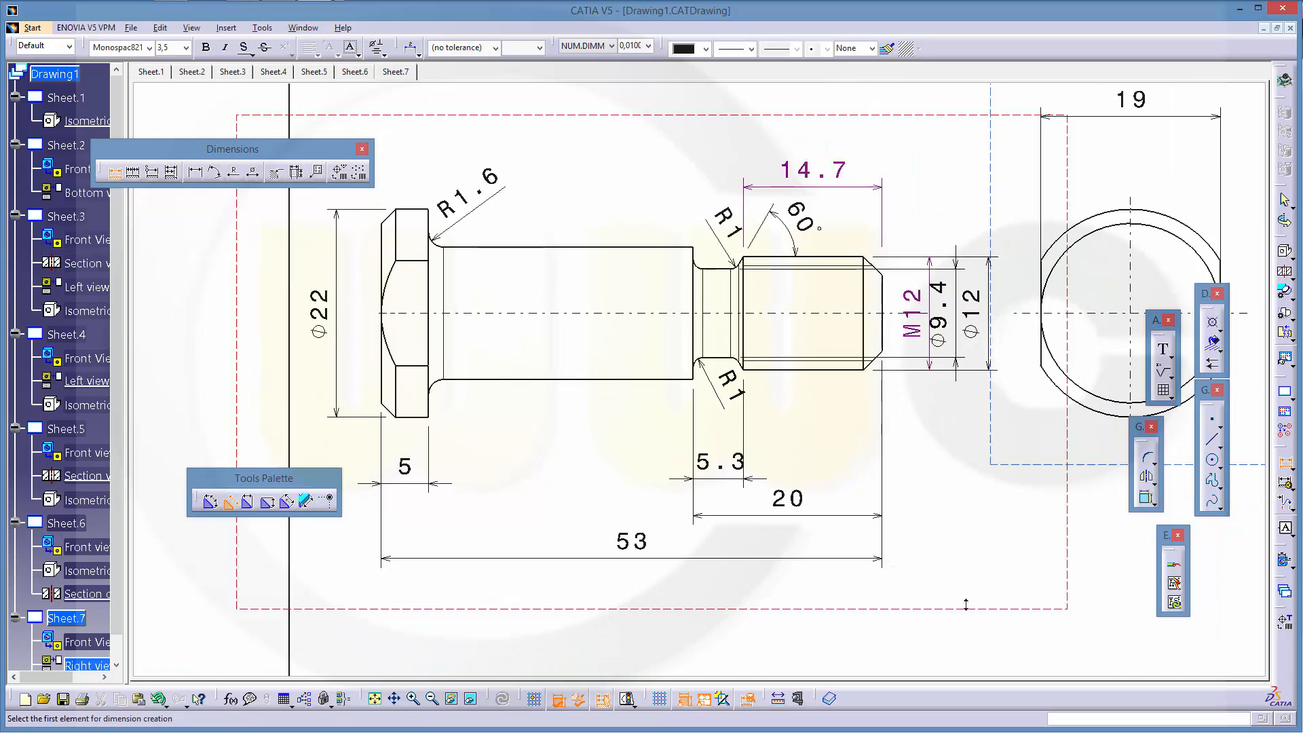
pyautogui.scroll(-3, 961, 605)
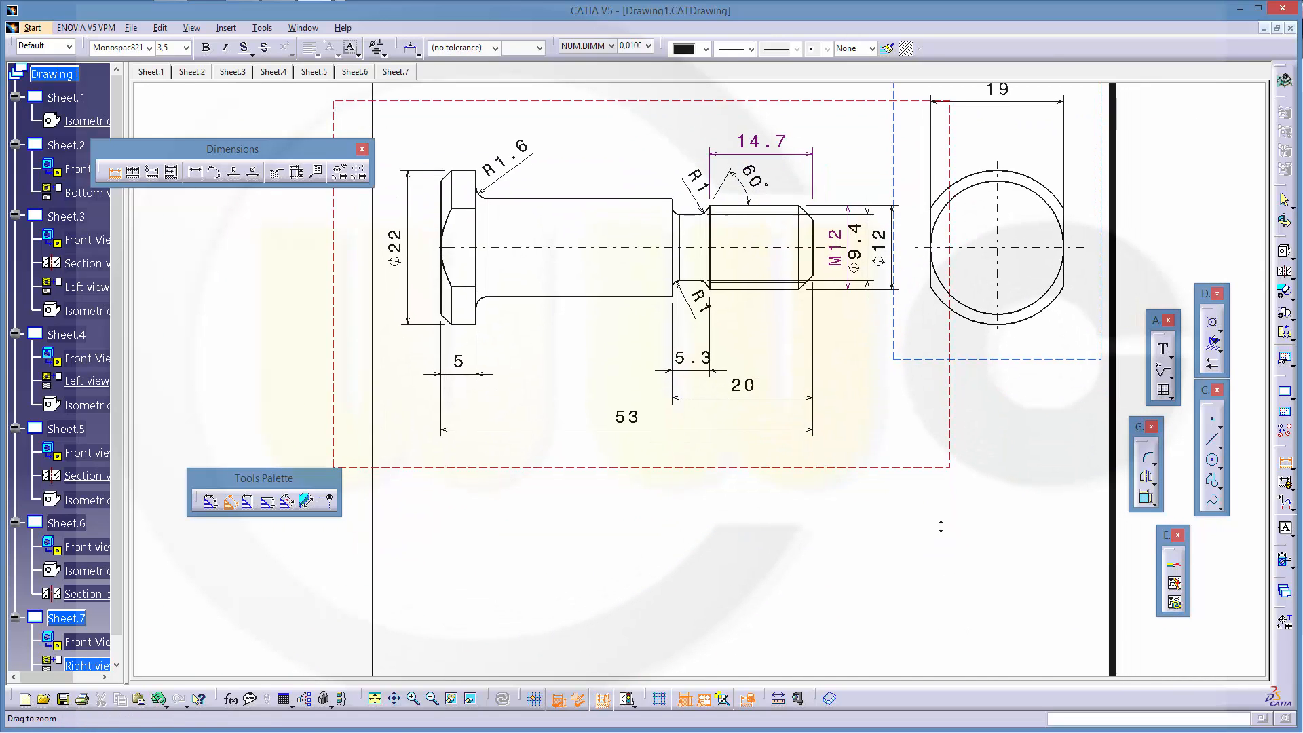